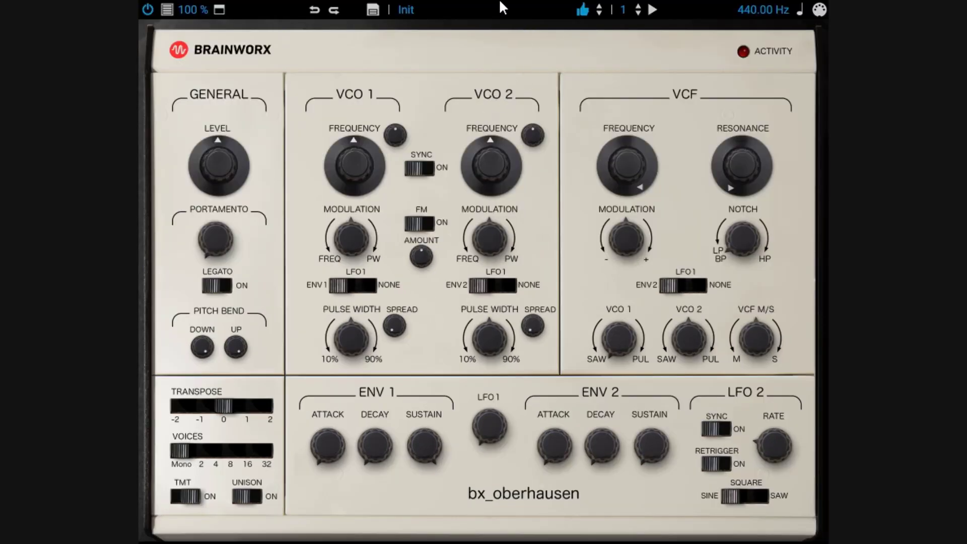
Load the Init preset from the favorites
left_click(438, 6)
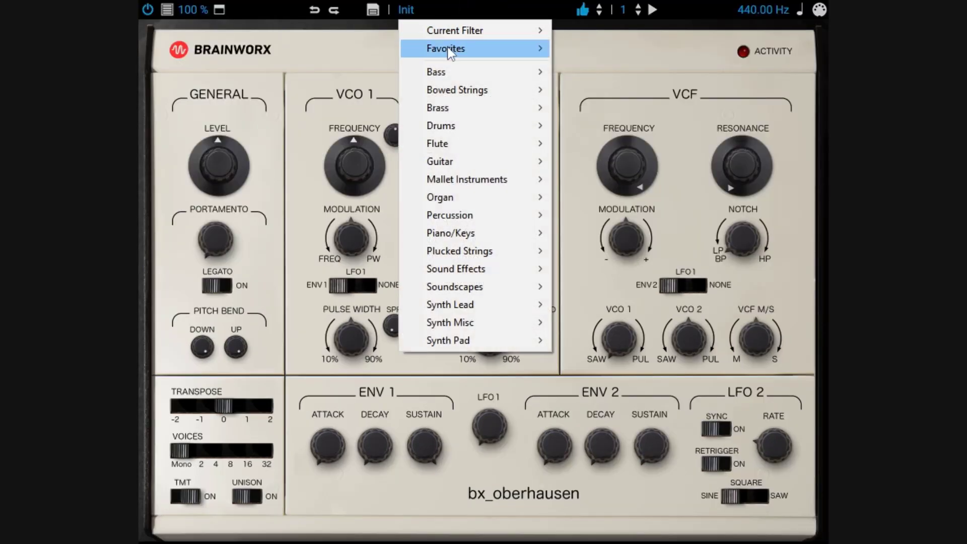
mouse_move(524, 49)
left_click(582, 49)
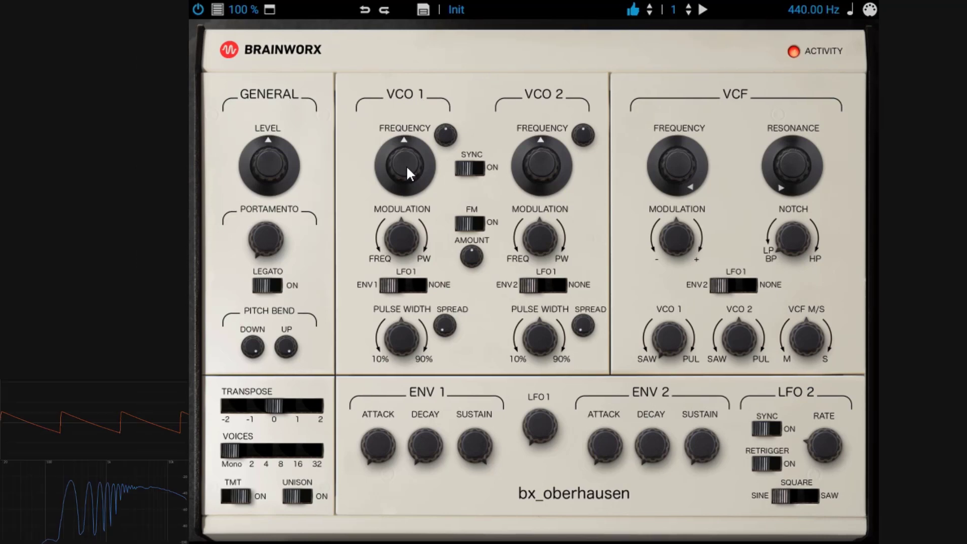
Sweep VCO 1's coarse frequency and its fine-tune control, ending with both at their centre positions
left_click_drag(355, 165, 424, 264)
mouse_move(442, 135)
left_mouse_down()
mouse_move(452, 65)
mouse_move(462, 200)
mouse_move(447, 132)
left_mouse_up()
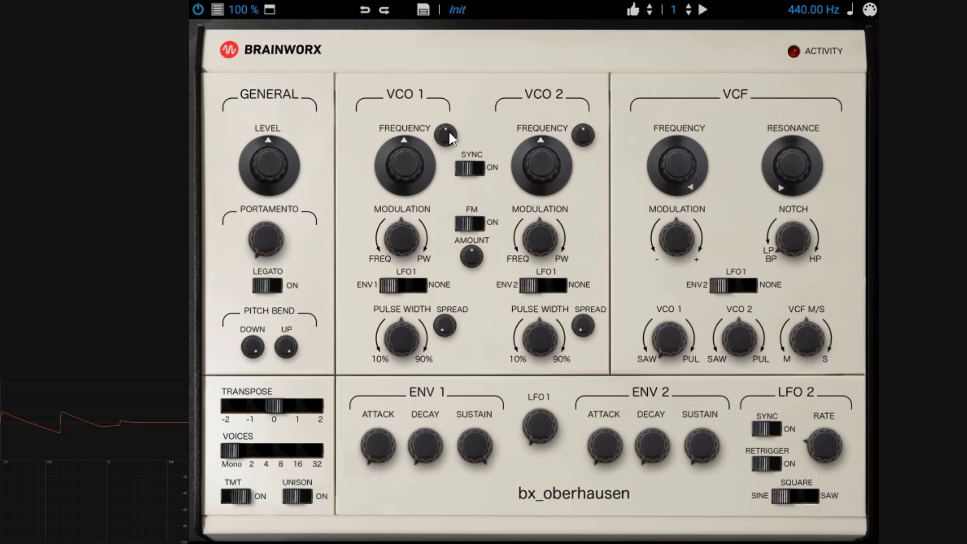
left_click_drag(450, 110, 464, 20)
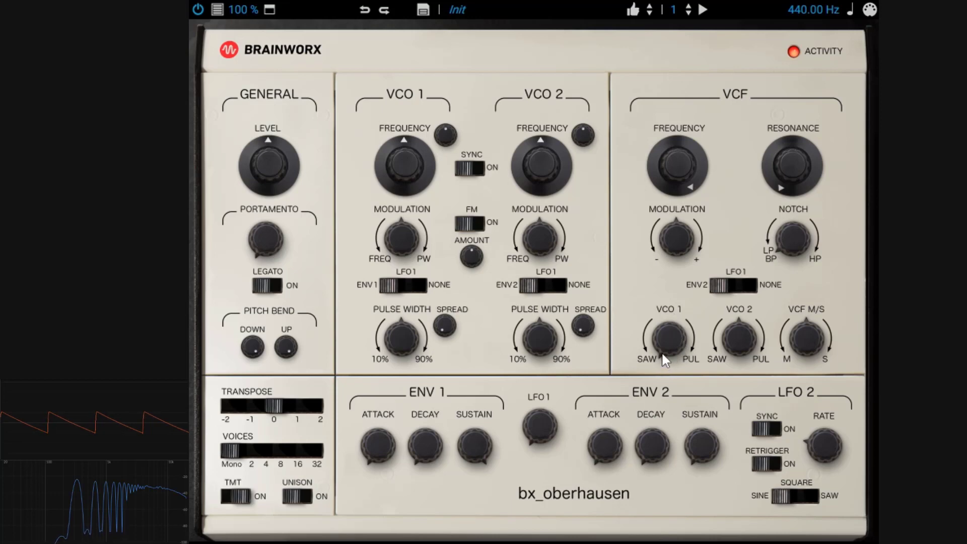
Try VCO 1's waveform mix toward pulse, leave it centred, and set VCO 2's mix fully to SAW
mouse_move(660, 335)
left_mouse_down()
mouse_move(661, 317)
mouse_move(668, 332)
mouse_move(669, 319)
left_mouse_up()
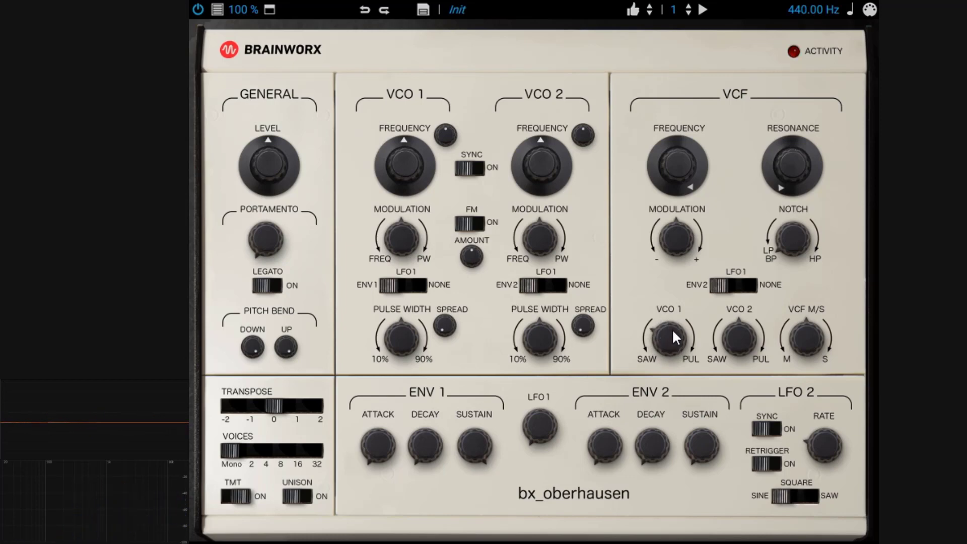
left_click_drag(673, 339, 709, 376)
left_click_drag(679, 344, 680, 282)
left_click_drag(743, 334, 749, 445)
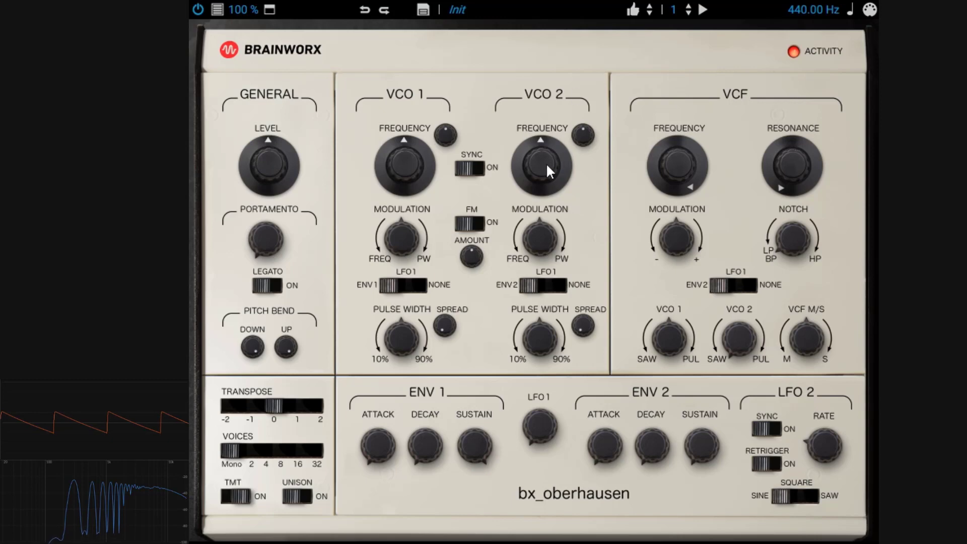
Try VCO 2's frequency and blend in VCO 1's full saw wave at a lowered frequency
mouse_move(546, 159)
left_mouse_down()
mouse_move(555, 202)
mouse_move(546, 179)
mouse_move(550, 167)
mouse_move(557, 174)
left_mouse_up()
left_click_drag(668, 337, 672, 353)
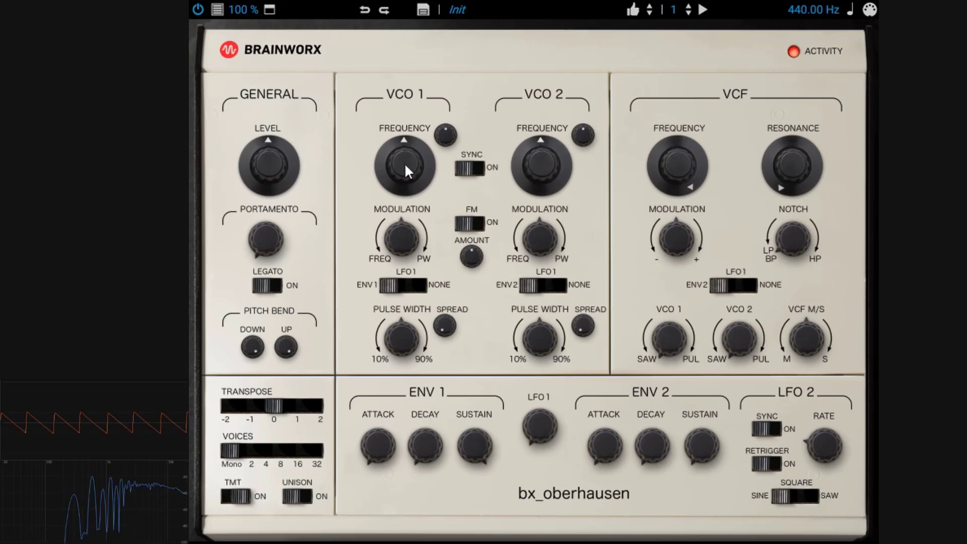
left_click_drag(406, 166, 412, 209)
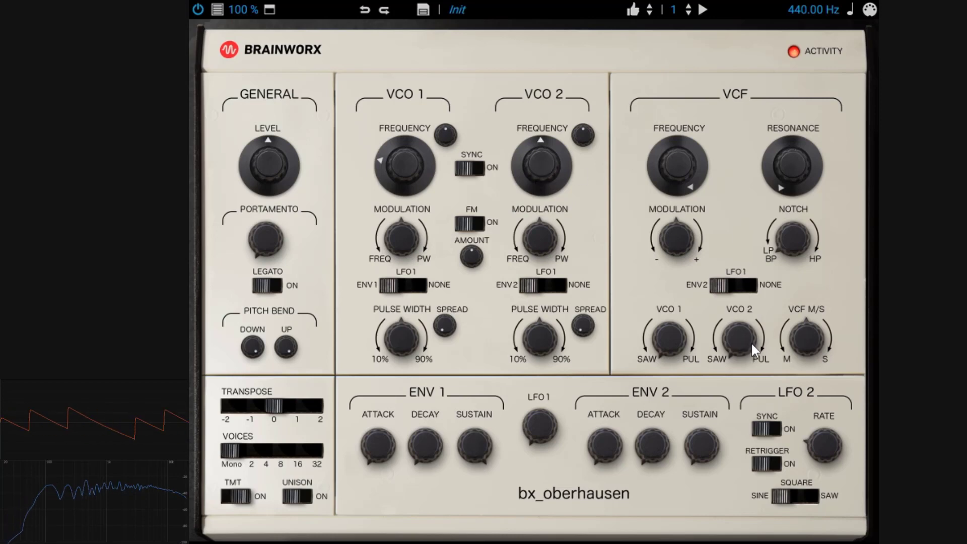
Reset the synth by reloading the Init preset from the favorites
left_click(536, 8)
mouse_move(579, 48)
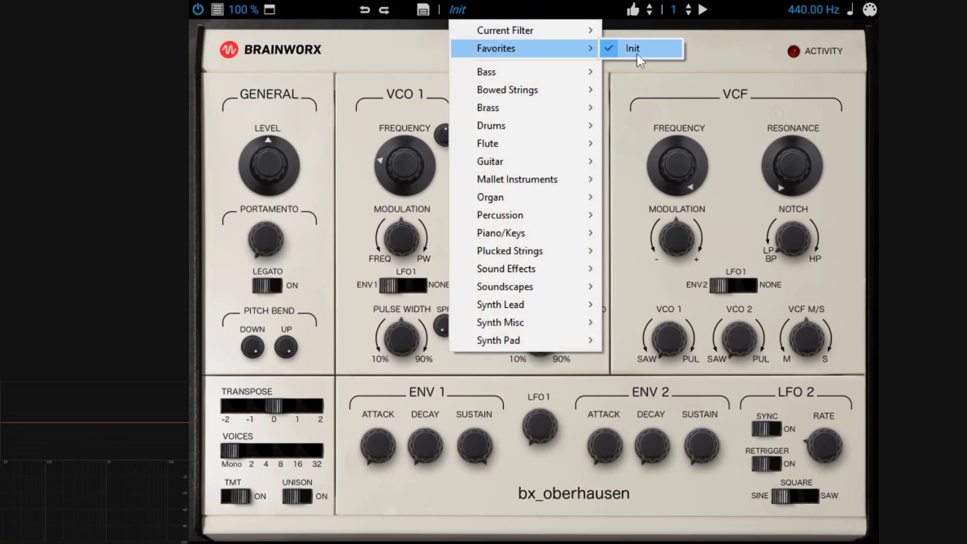
left_click(636, 50)
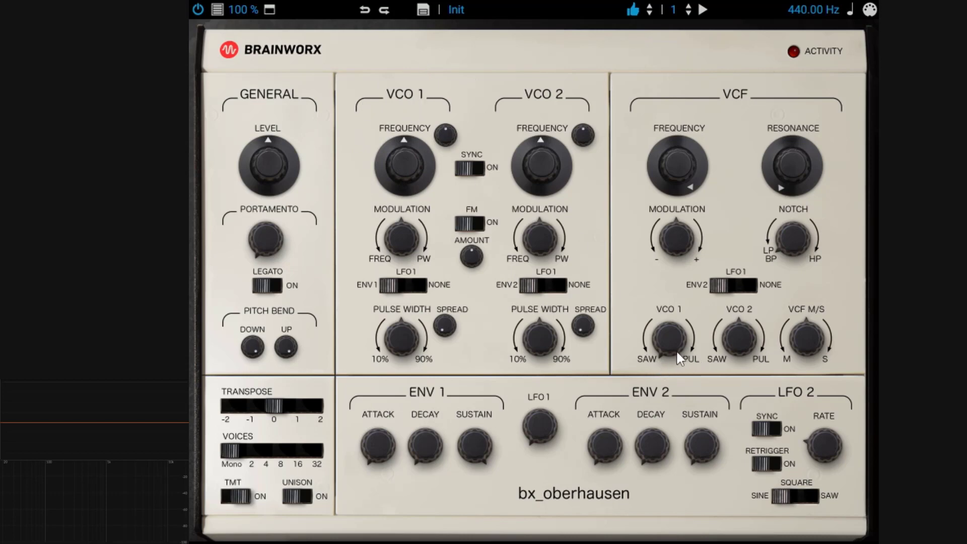
Set VCO 1's waveform mix fully to PUL and sweep its pulse width, resetting it to centre and raising it again
left_click_drag(676, 350, 676, 214)
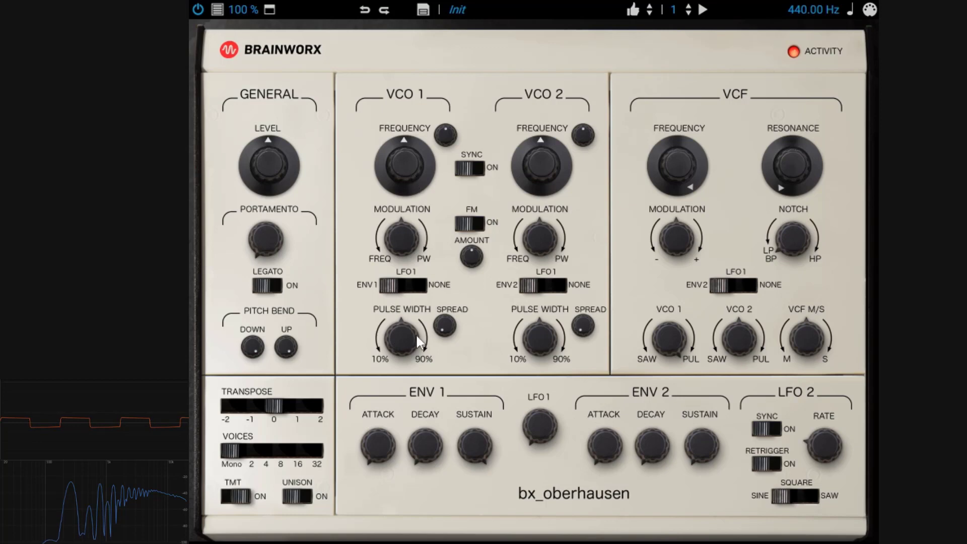
left_click_drag(404, 341, 406, 348)
left_click_drag(407, 361, 423, 349)
double_click(397, 339)
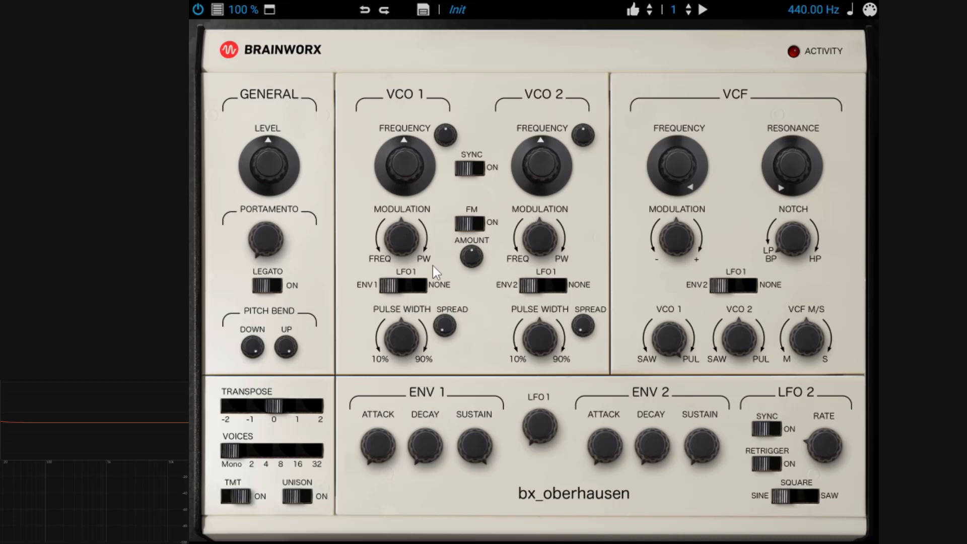
left_click_drag(416, 340, 406, 321)
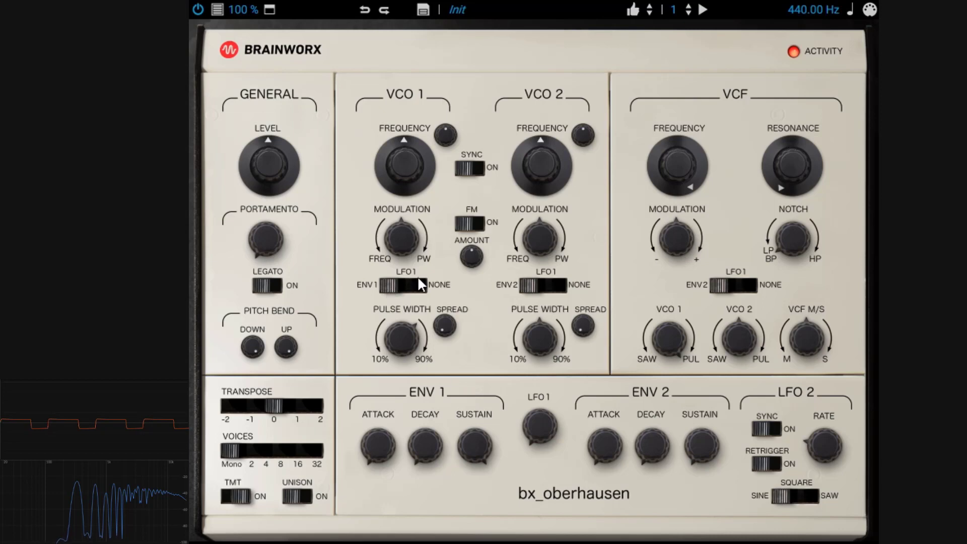
left_click_drag(407, 338, 407, 330)
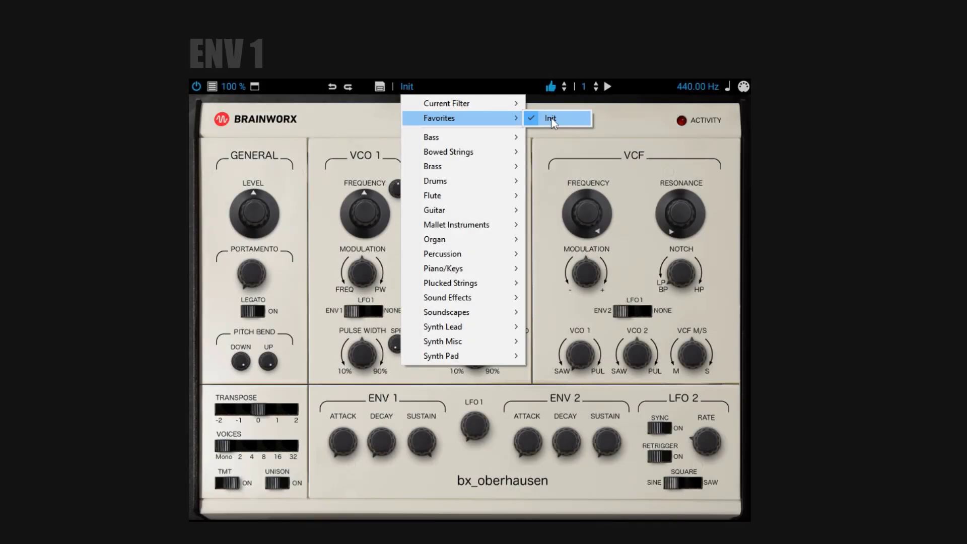
Reload the Init favorite preset and lower ENV 1's sustain to its minimum
left_click(552, 119)
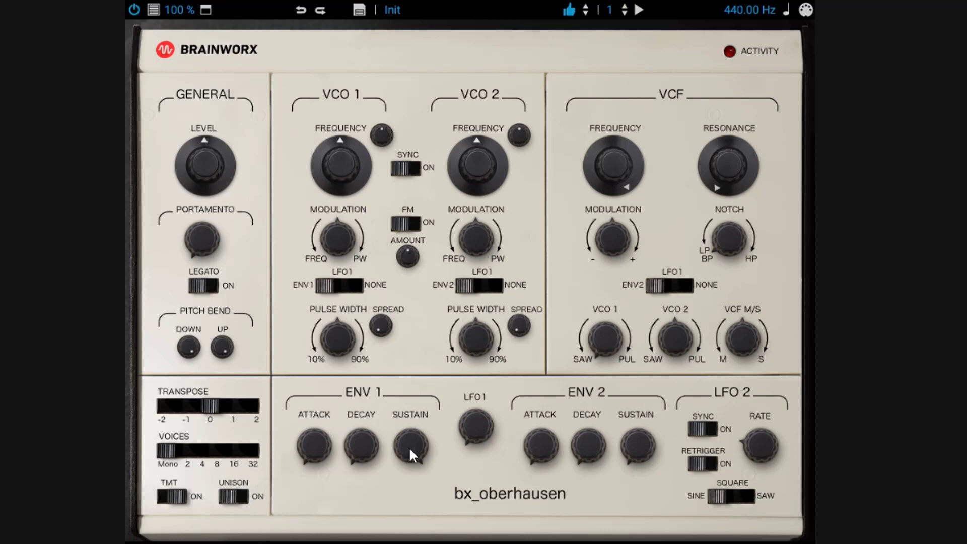
left_click_drag(410, 448, 416, 543)
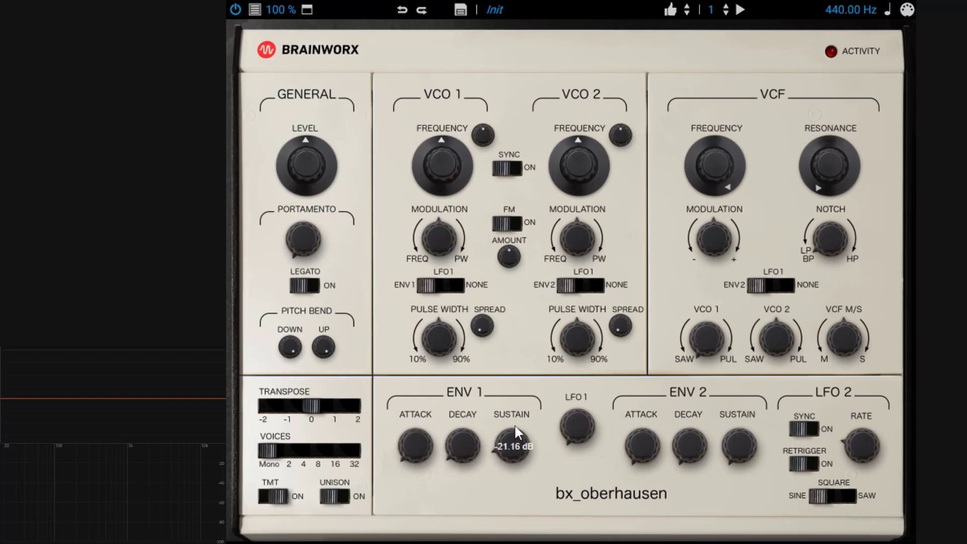
left_click_drag(515, 426, 525, 504)
Raise ENV 1's attack and decay to slightly past their centre positions
left_click_drag(416, 450, 427, 398)
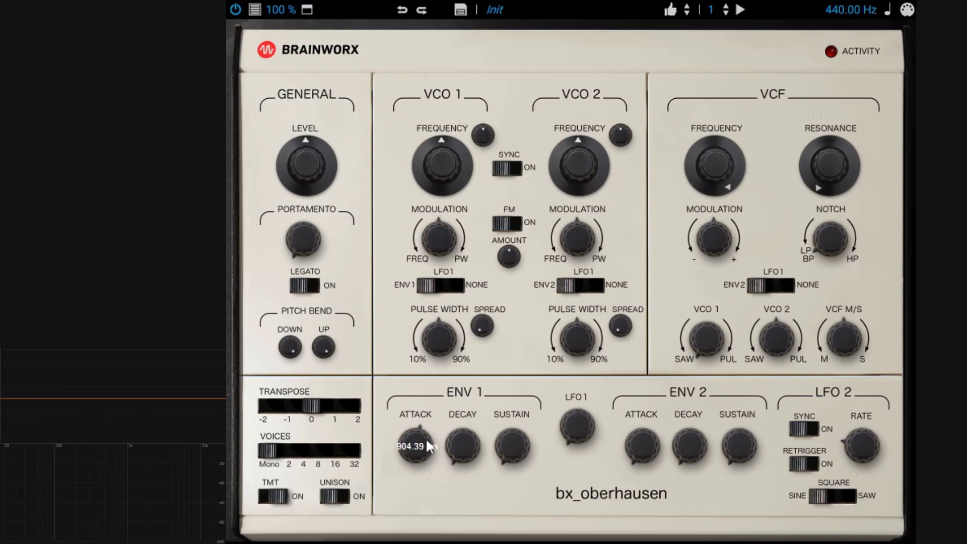
left_click_drag(427, 440, 431, 434)
left_click_drag(464, 447, 473, 386)
left_click_drag(419, 463, 419, 456)
scroll(513, 424, "down", 2)
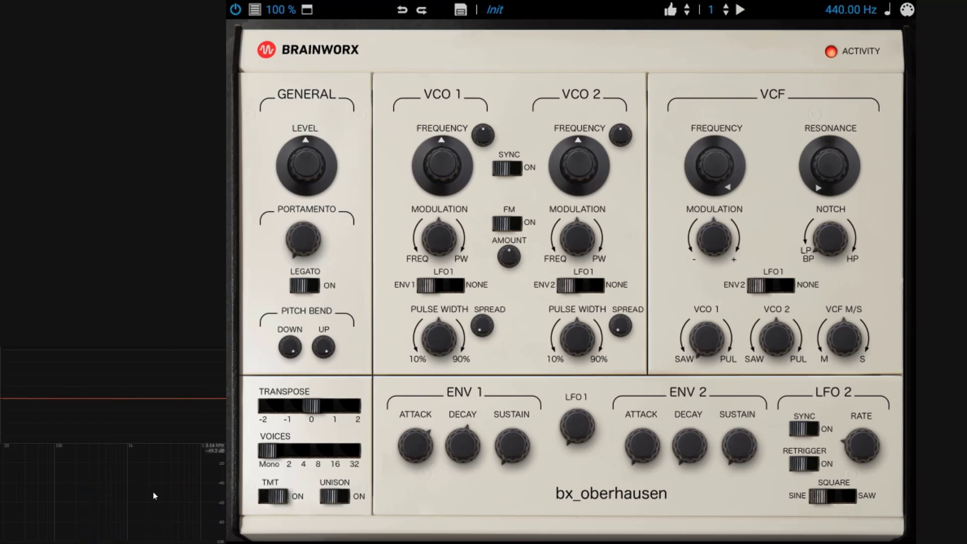
Try ENV 1's sustain at partial levels and finish with it at maximum
left_click_drag(525, 459, 512, 403)
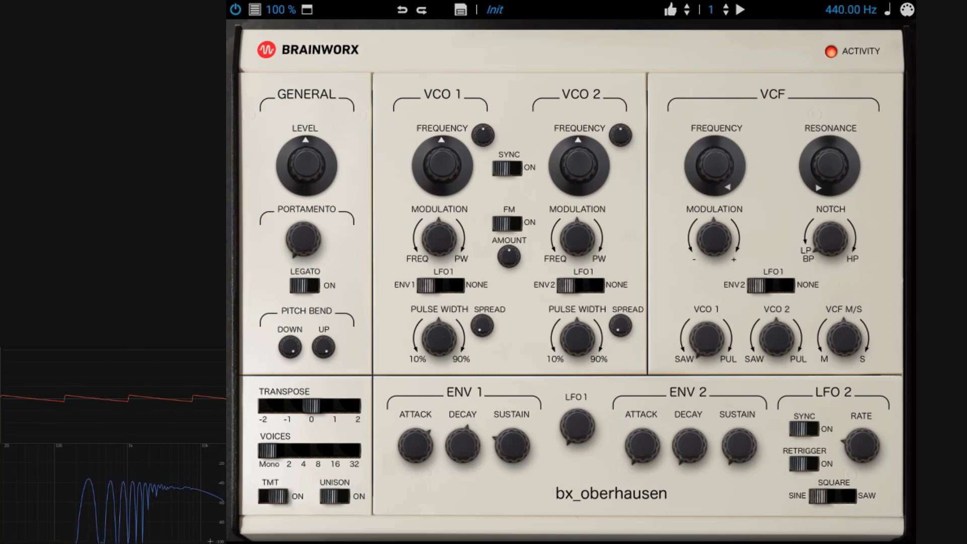
left_click(508, 442)
mouse_move(508, 443)
left_mouse_down()
mouse_move(513, 465)
mouse_move(507, 456)
left_mouse_up()
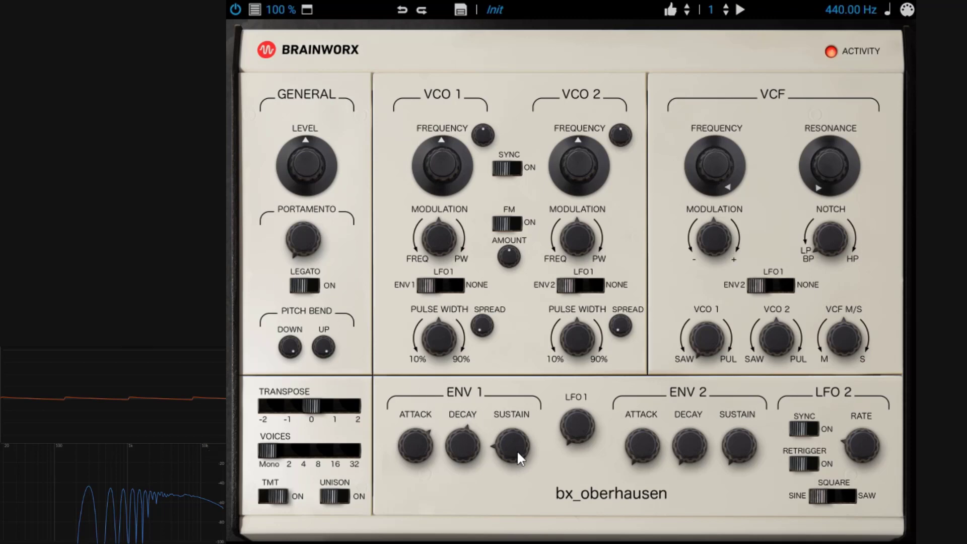
left_click_drag(517, 450, 518, 327)
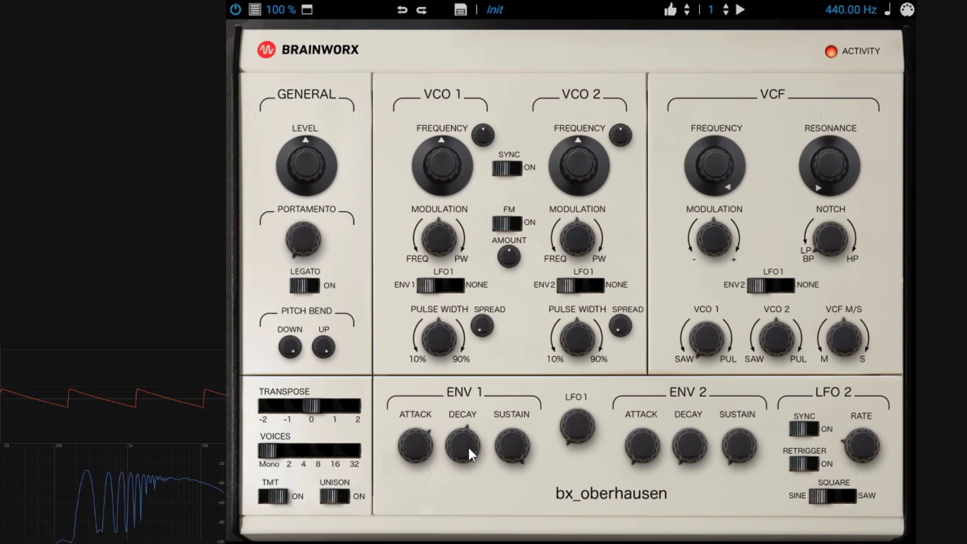
Shorten ENV 1's decay to about 1.31 s and on to its minimum, and lower the attack to its minimum
left_click_drag(464, 445, 470, 480)
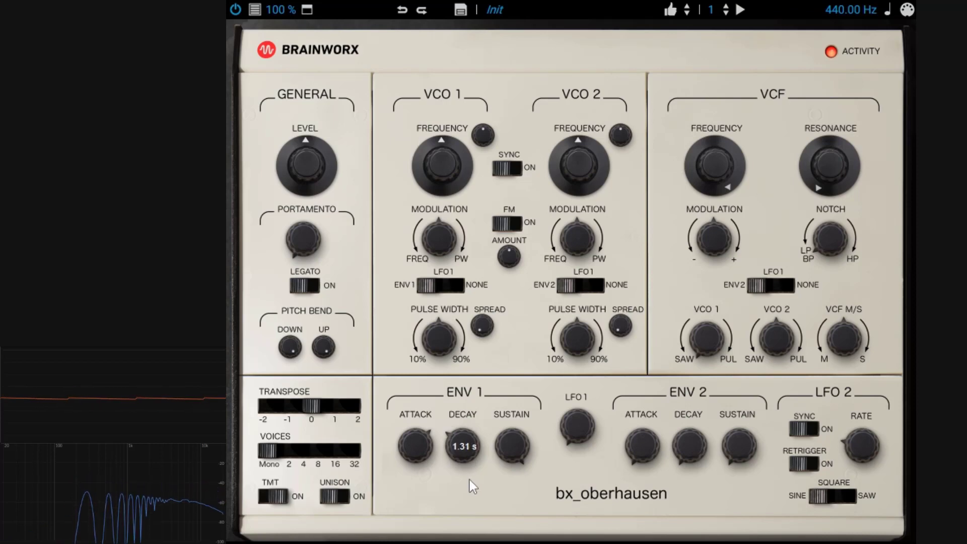
left_click_drag(466, 443, 469, 495)
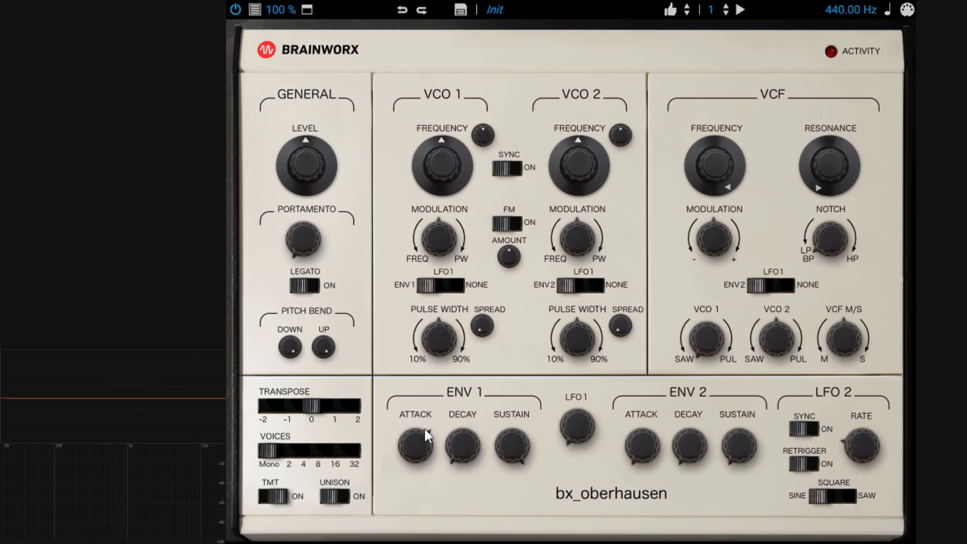
left_click_drag(455, 425, 458, 408)
left_click_drag(415, 442, 427, 512)
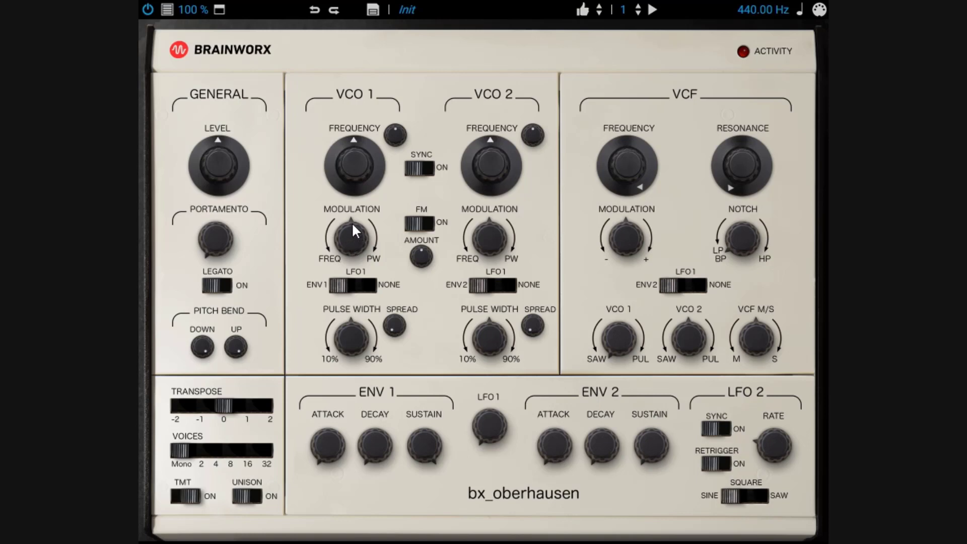
Restore the default patch by loading Init from the favorite presets
left_click(434, 11)
mouse_move(448, 55)
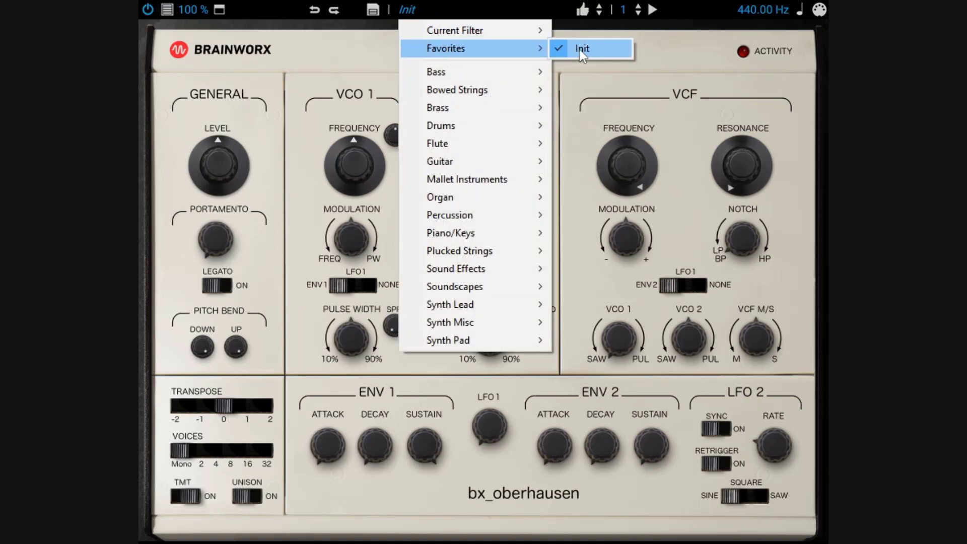
left_click(581, 49)
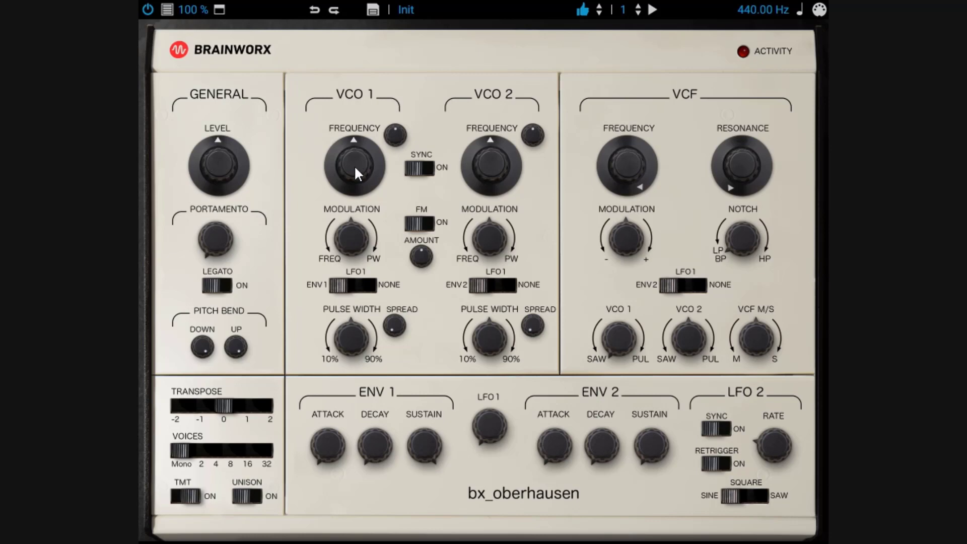
Turn VCO 1's modulation fully to FREQ and raise ENV 1's attack and decay to below their centre positions
left_click_drag(355, 168, 349, 178)
left_click_drag(351, 268, 351, 290)
left_click_drag(328, 448, 326, 400)
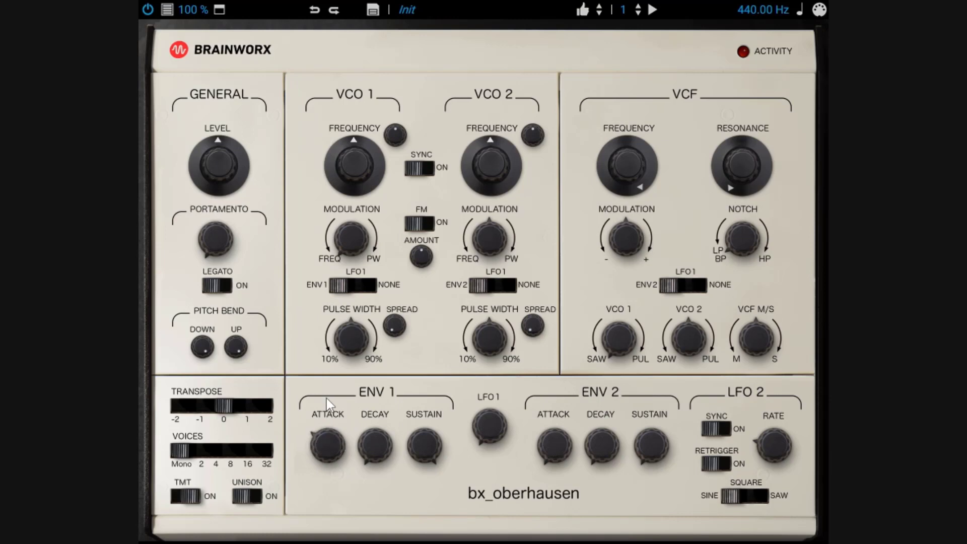
left_click_drag(366, 433, 362, 403)
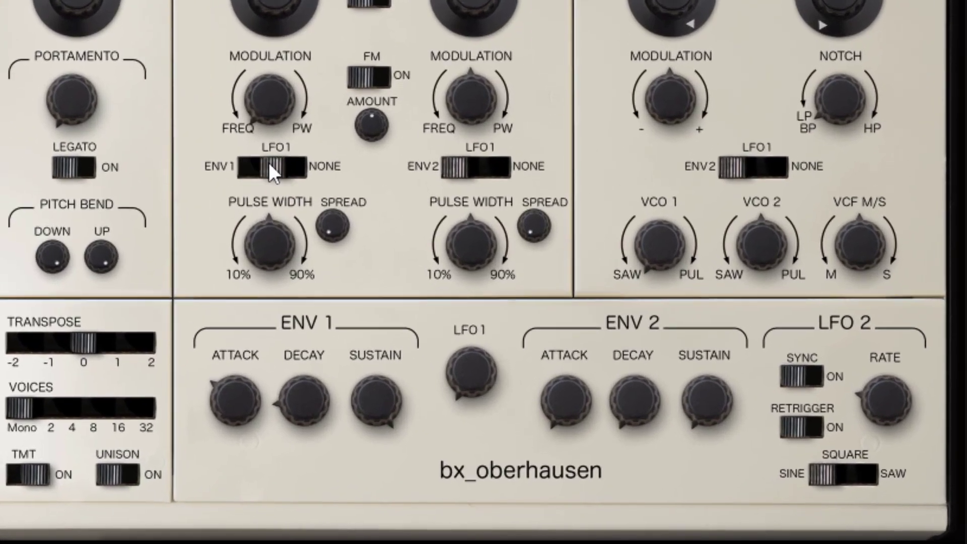
Switch VCO 1's modulation source to LFO 1 and try LFO 1 rates up to maximum, finishing just below centre
left_click(350, 285)
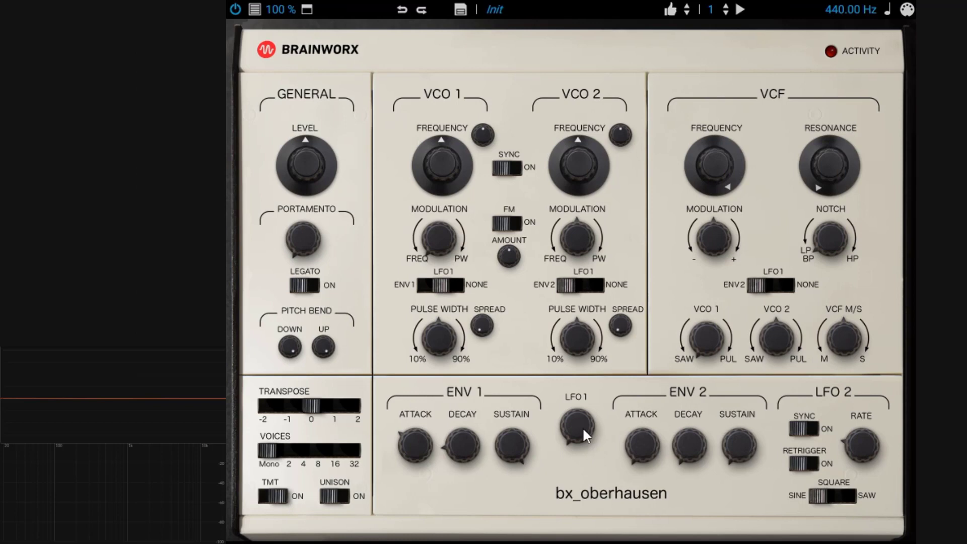
left_click_drag(579, 427, 580, 362)
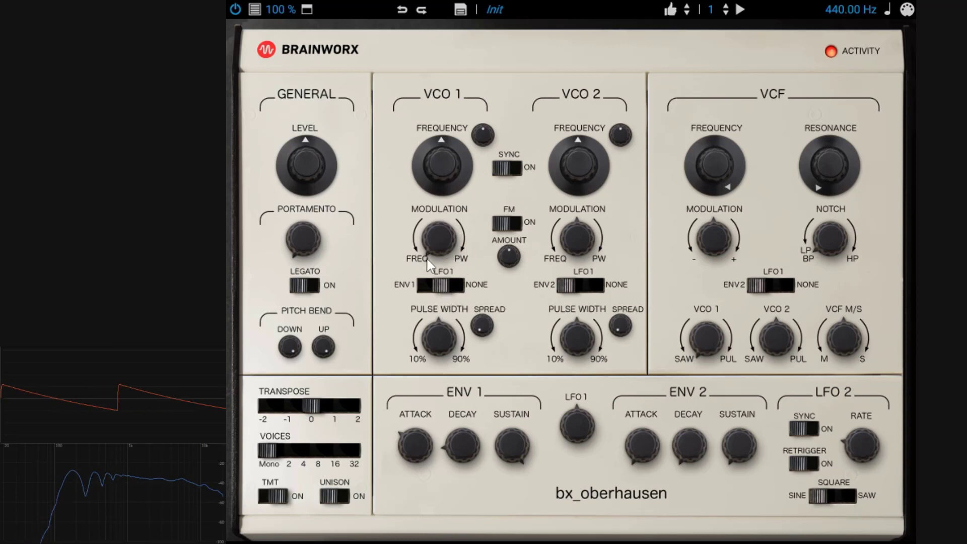
mouse_move(436, 171)
left_mouse_down()
mouse_move(452, 184)
mouse_move(441, 159)
left_mouse_up()
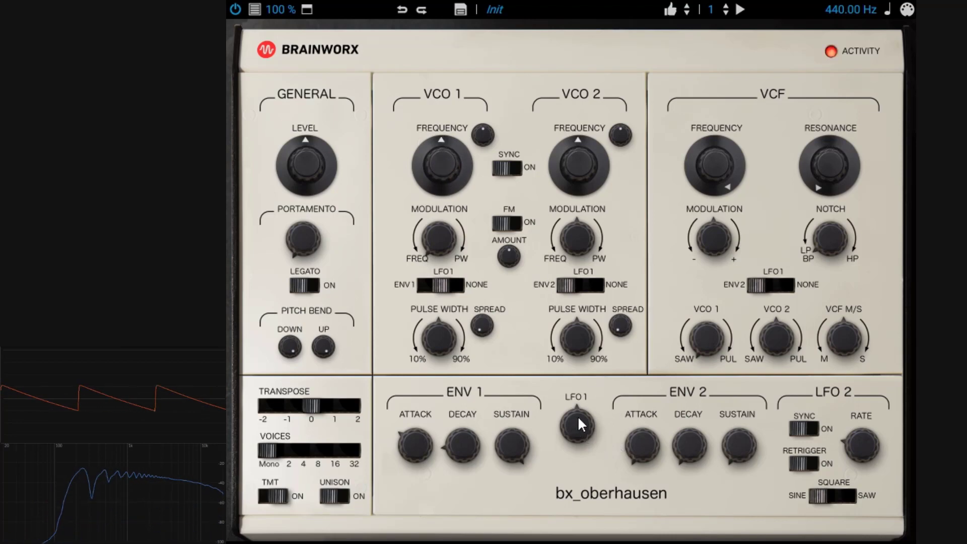
left_click_drag(579, 428, 602, 352)
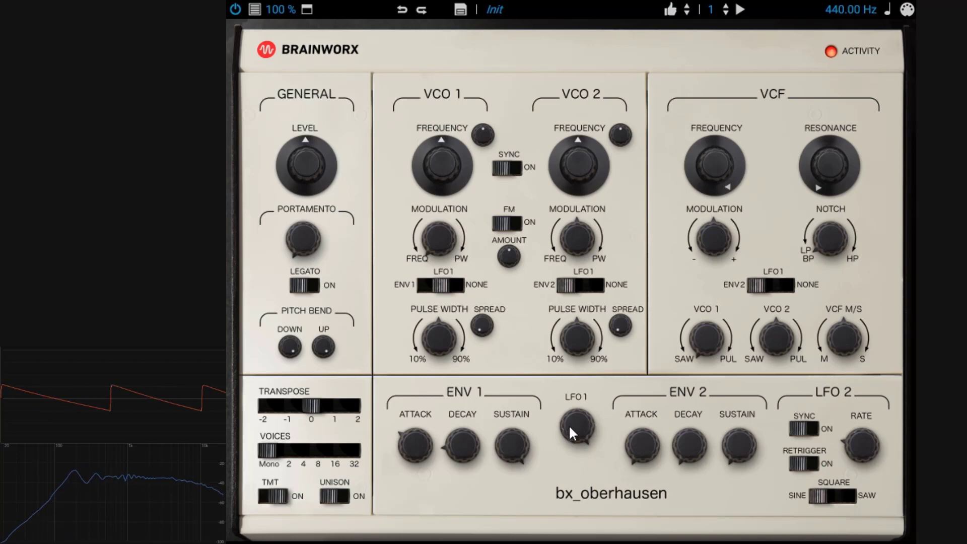
left_click_drag(570, 426, 581, 519)
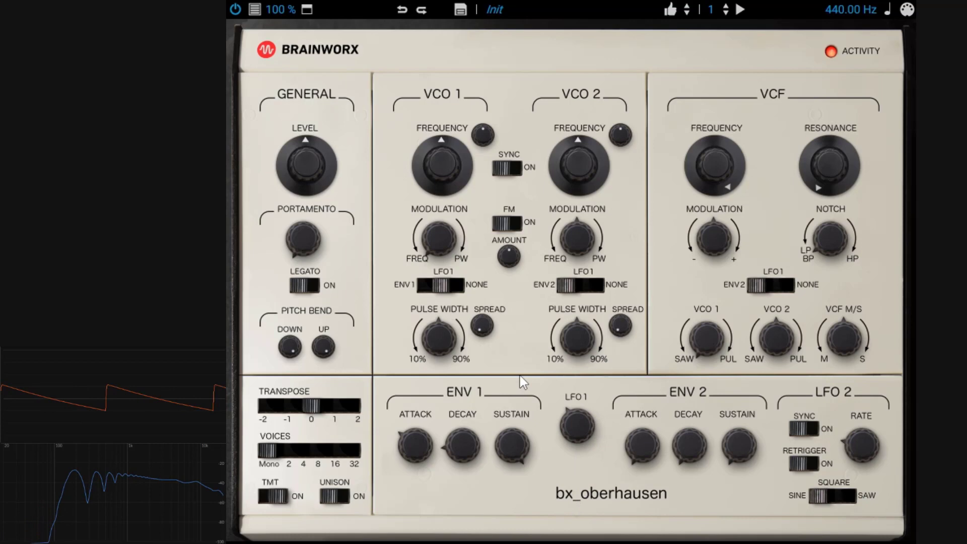
Switch VCO 1's modulation source to NONE and back to ENV 1
left_click(456, 296)
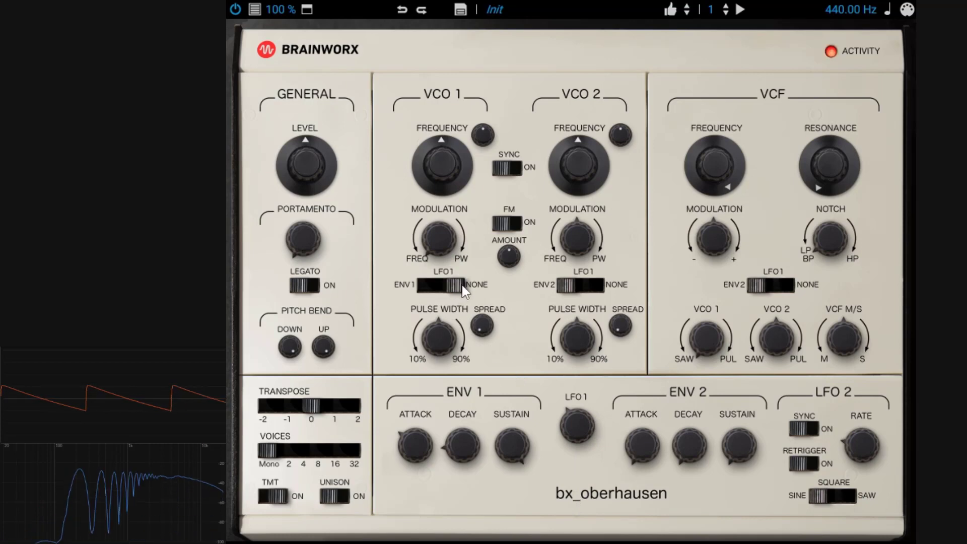
left_click(430, 292)
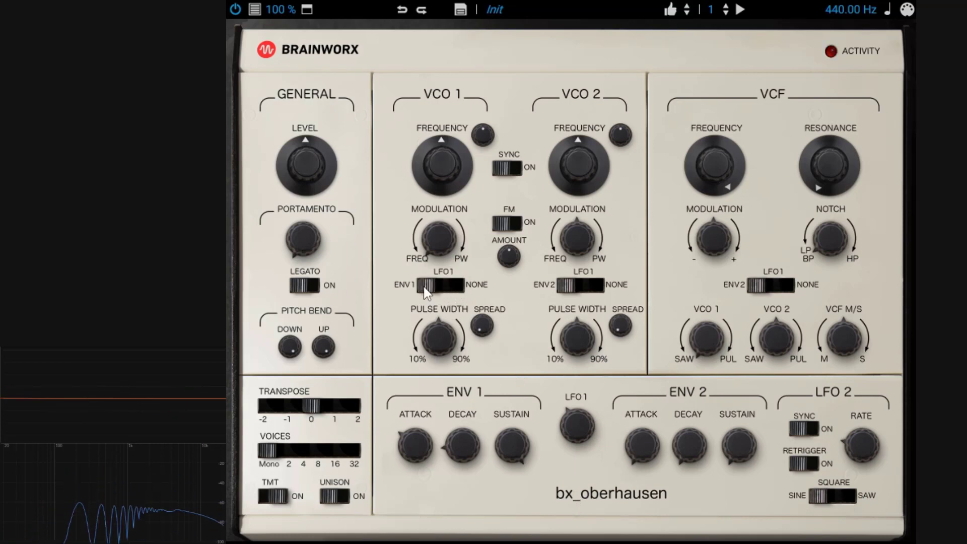
Turn VCO 1's modulation fully to PW, try its pulse width with LFO 1 as source, and return the source to ENV 1
left_click_drag(441, 253, 498, 115)
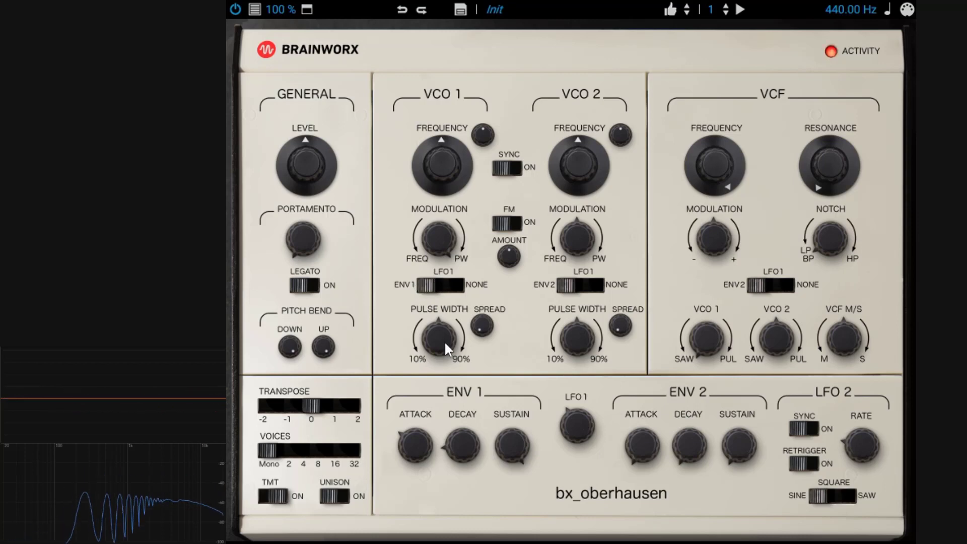
left_click_drag(445, 341, 440, 327)
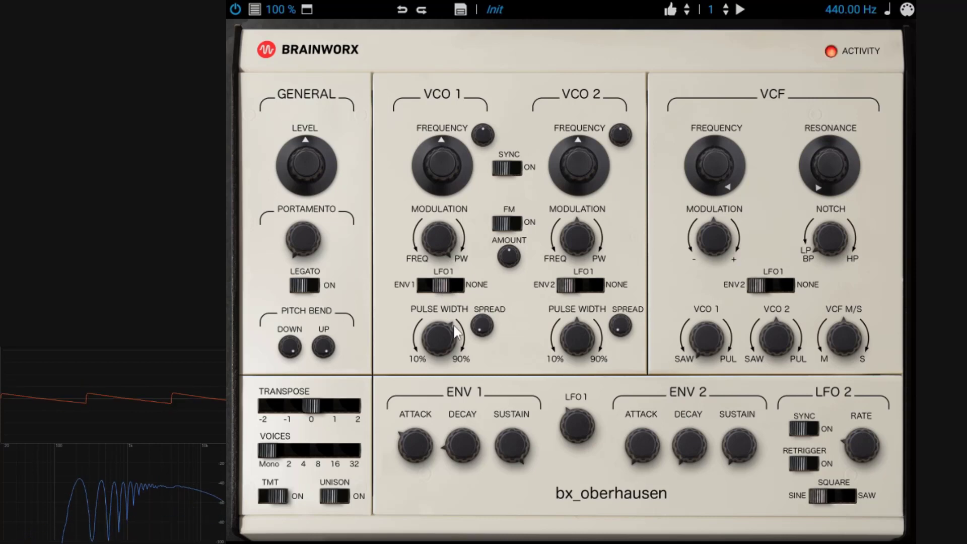
left_click(431, 290)
left_click(428, 288)
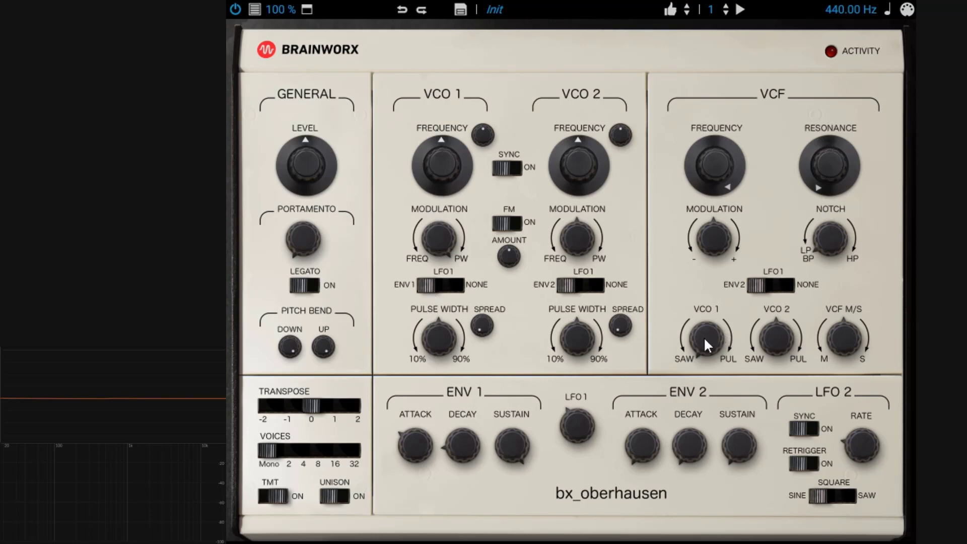
Blend VCO 1 fully to PUL in the VCF section and slightly reduce its pulse width, PW modulation and ENV 1 attack
left_click_drag(704, 339, 689, 191)
left_click_drag(436, 343, 436, 392)
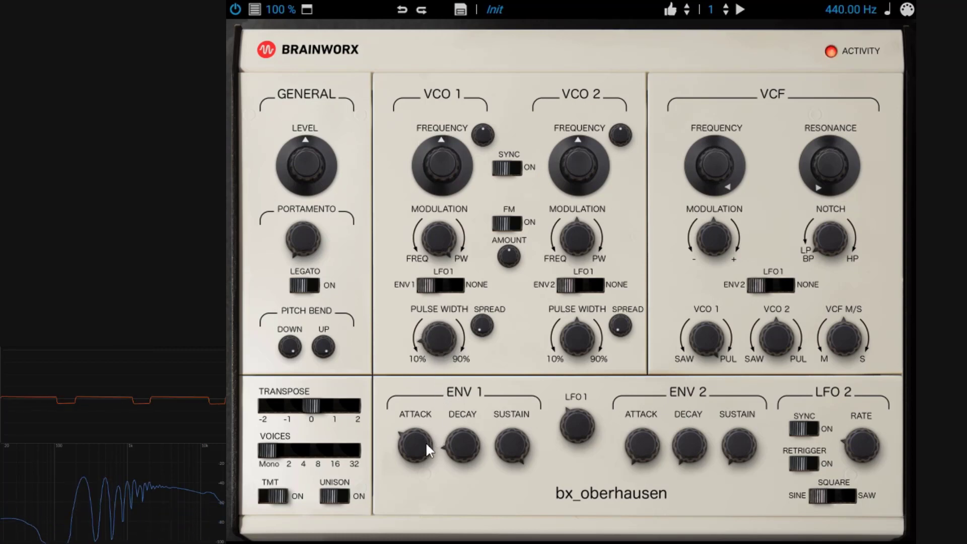
left_click_drag(425, 442, 427, 460)
left_click_drag(445, 241, 457, 280)
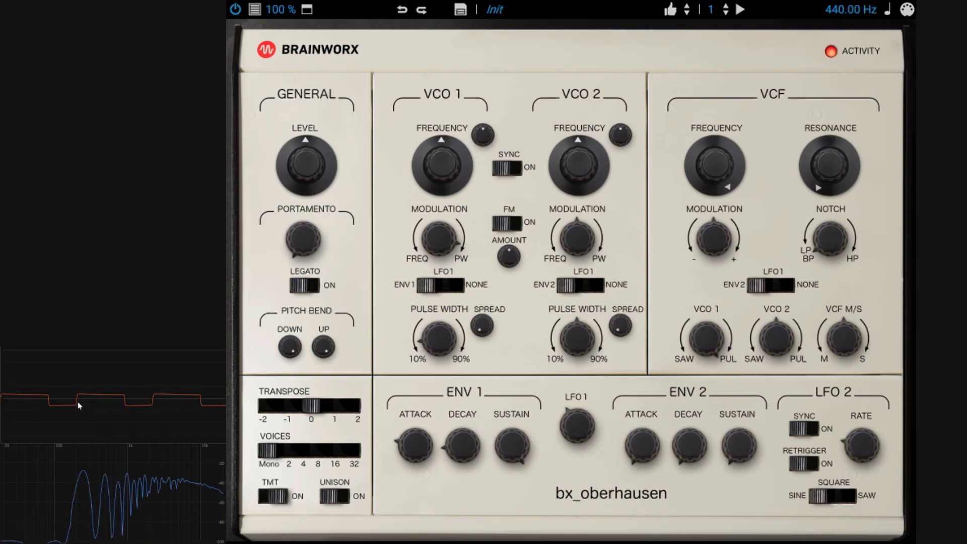
Lower VCO 1's pulse width to 10% and compare modulation source NONE with ENV 1
left_click_drag(445, 337, 89, 400)
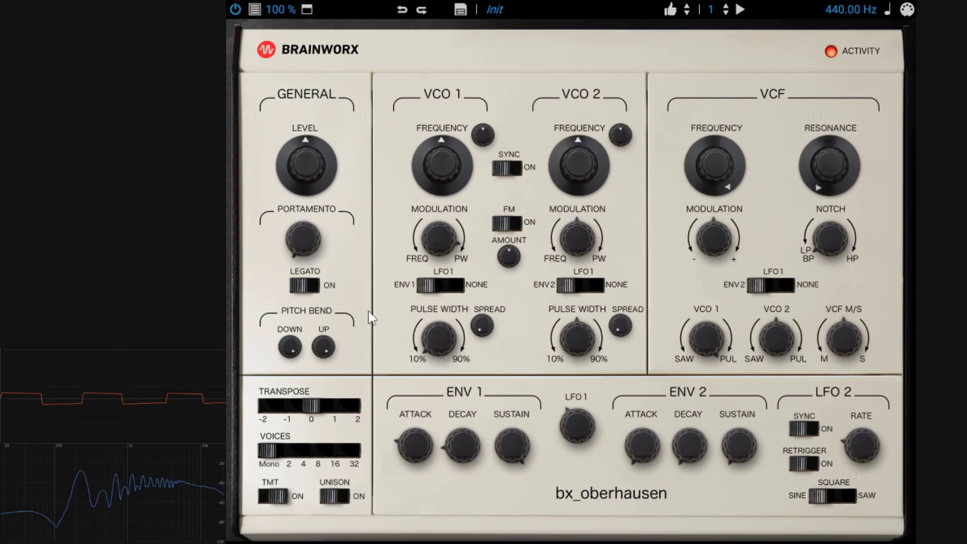
left_click(459, 287)
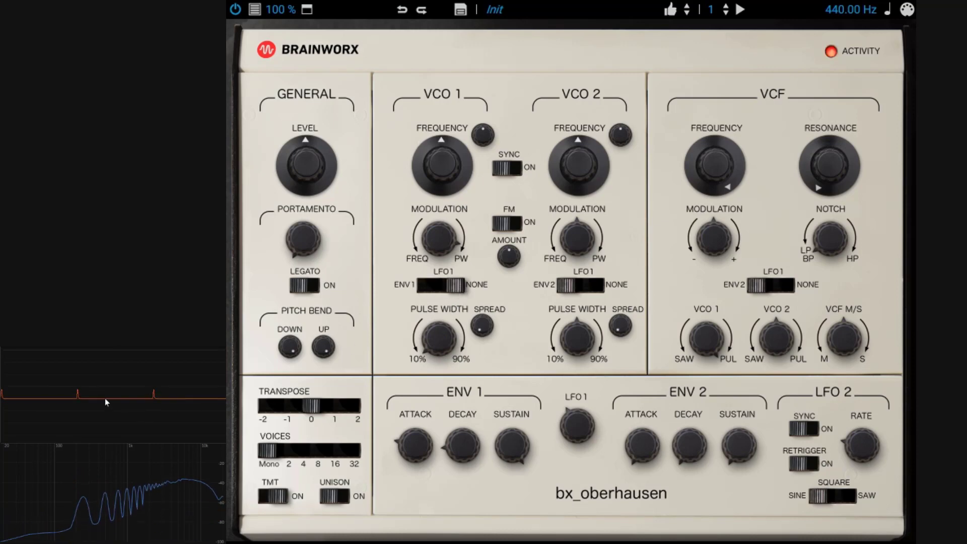
left_click(428, 285)
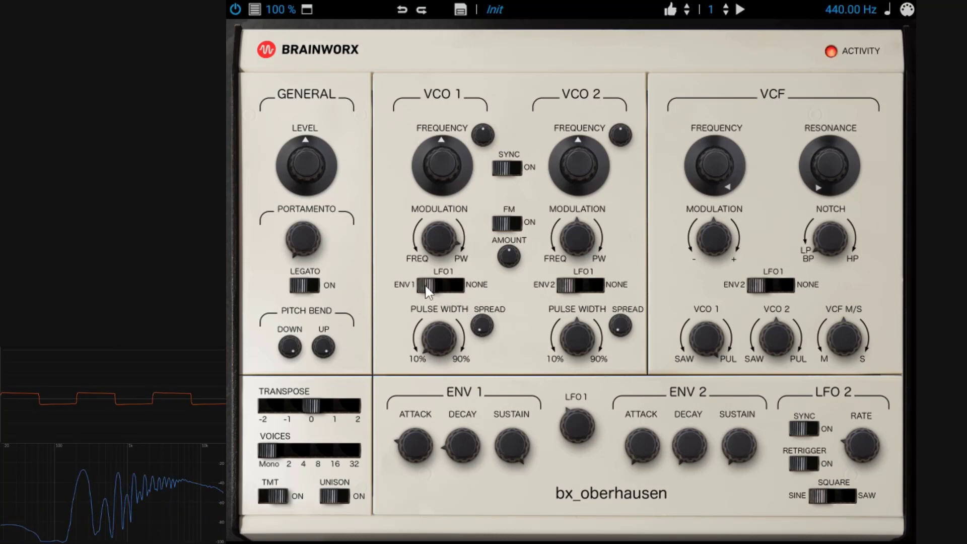
Try VCO 1's pulse width above centre under ENV 1, switch the source to LFO 1 and lower the width to just below centre
left_click_drag(445, 247, 450, 268)
left_click_drag(443, 352, 452, 310)
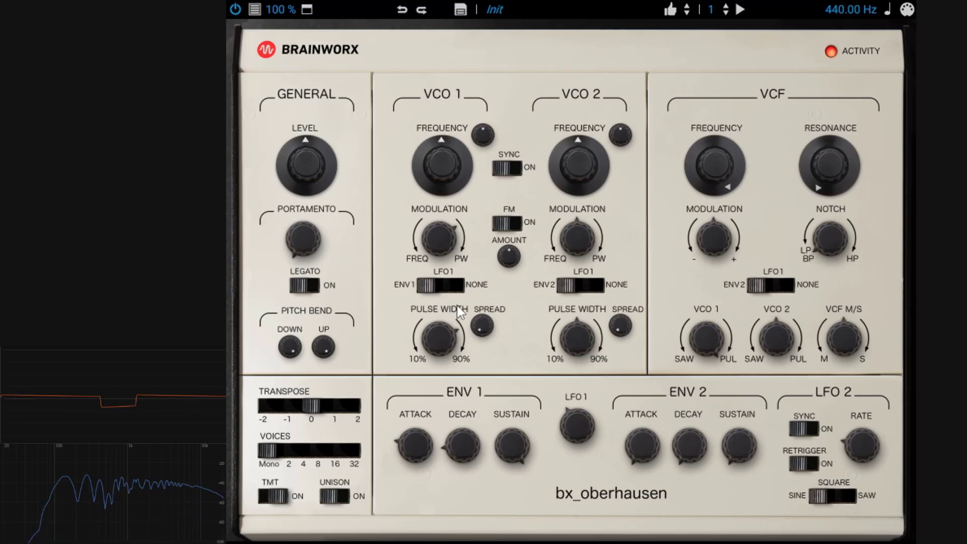
left_click(446, 282)
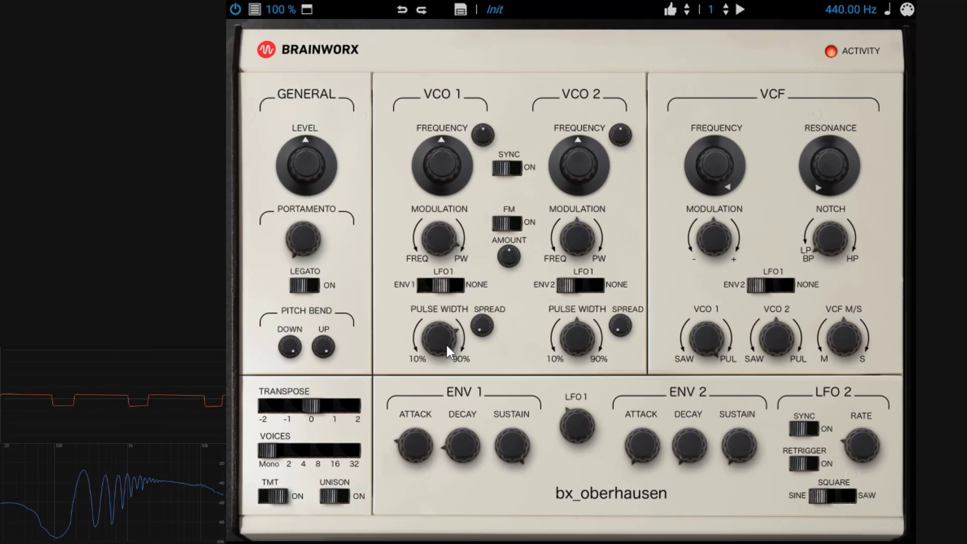
left_click_drag(442, 337, 452, 400)
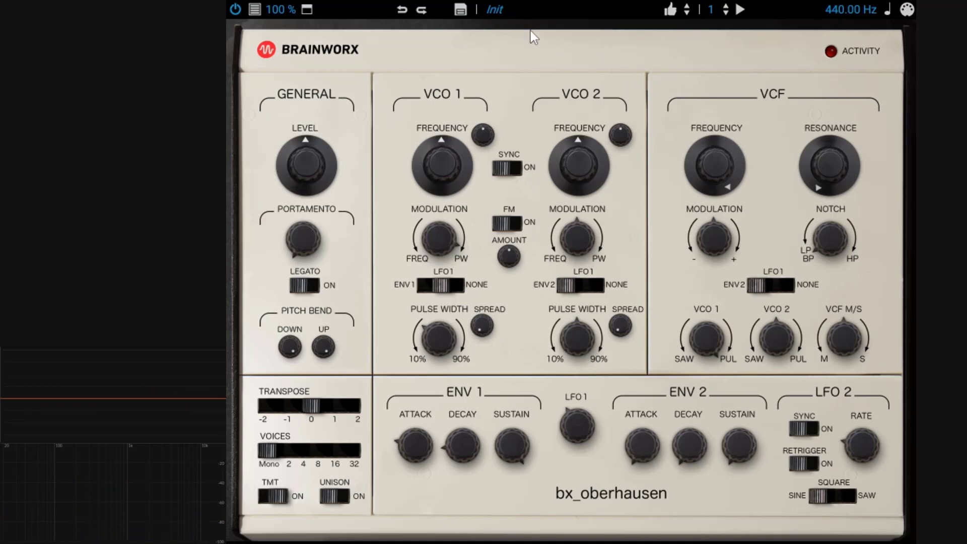
Reset the patch by reloading Init from the favorite presets
left_click(499, 13)
mouse_move(579, 48)
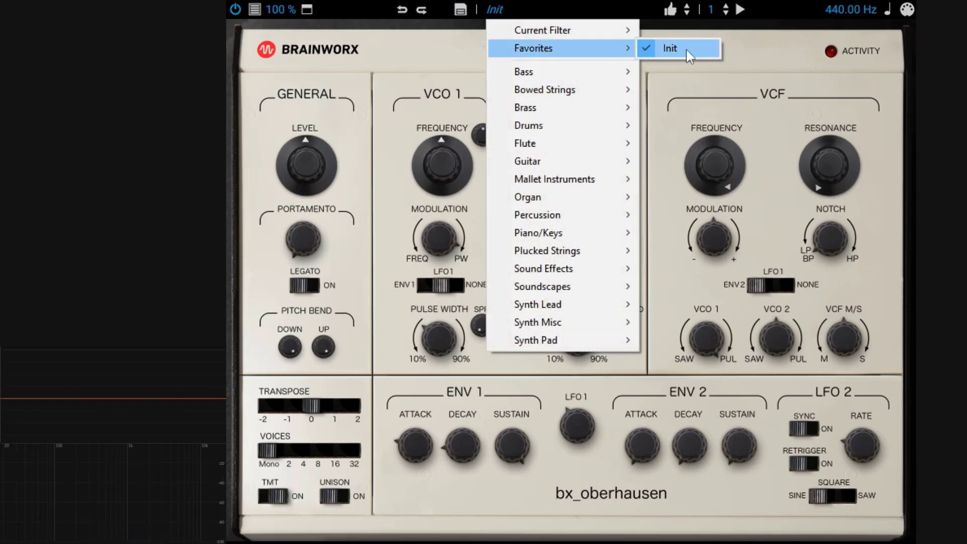
left_click(684, 48)
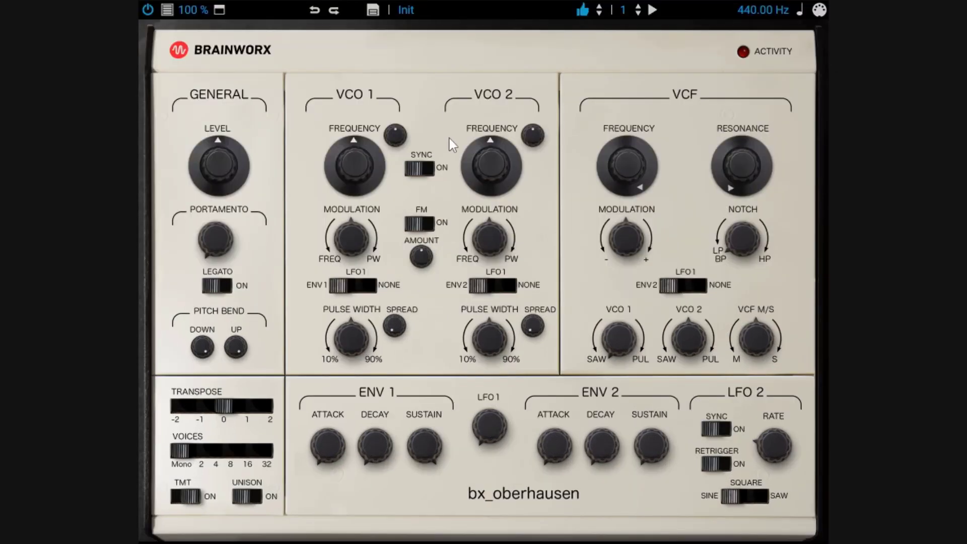
Turn FM on between the oscillators and sweep its amount above and below centre
left_click(427, 232)
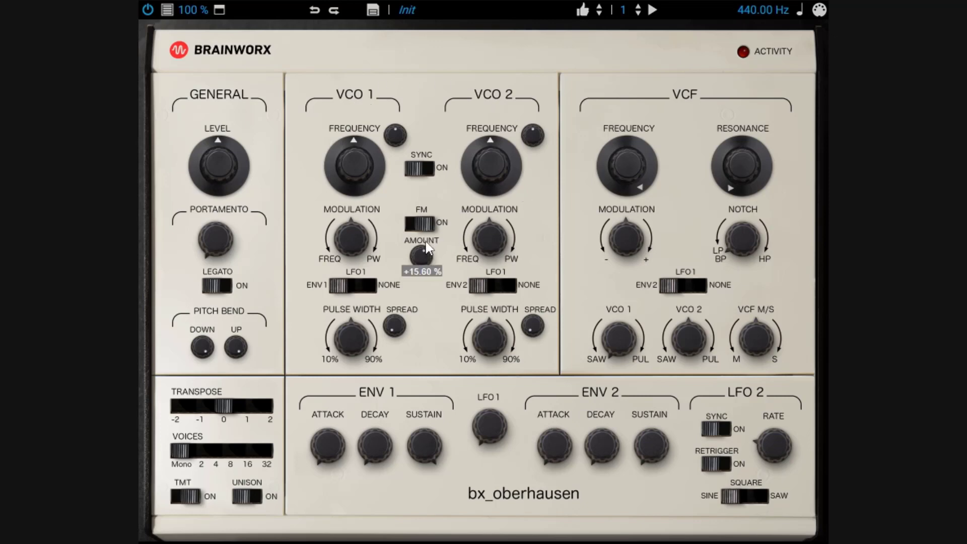
left_click_drag(427, 248, 428, 215)
left_click_drag(434, 286, 432, 353)
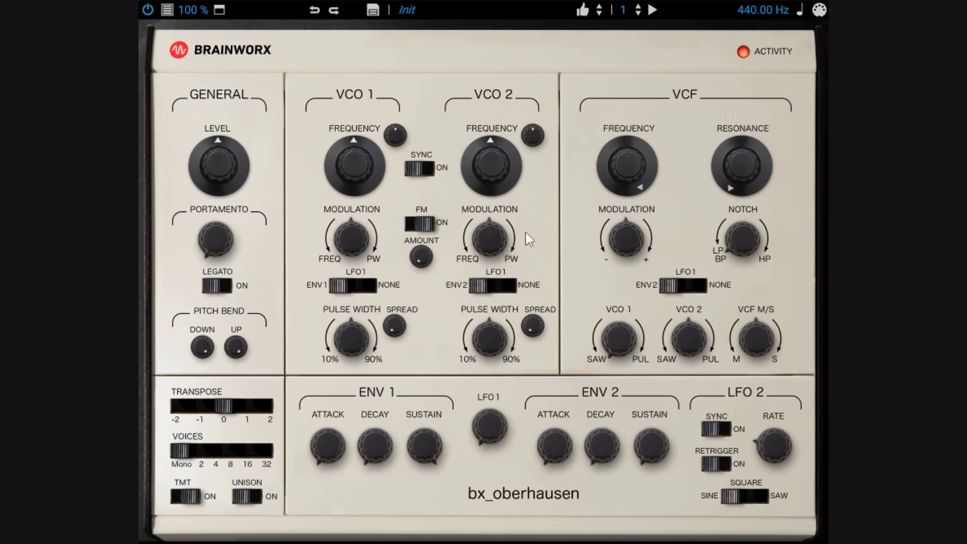
Try VCO 2's frequency, reset it to centre, and blend VCO 2 fully to SAW in the VCF section
left_click_drag(493, 169, 494, 177)
double_click(494, 176)
left_click_drag(689, 341, 697, 422)
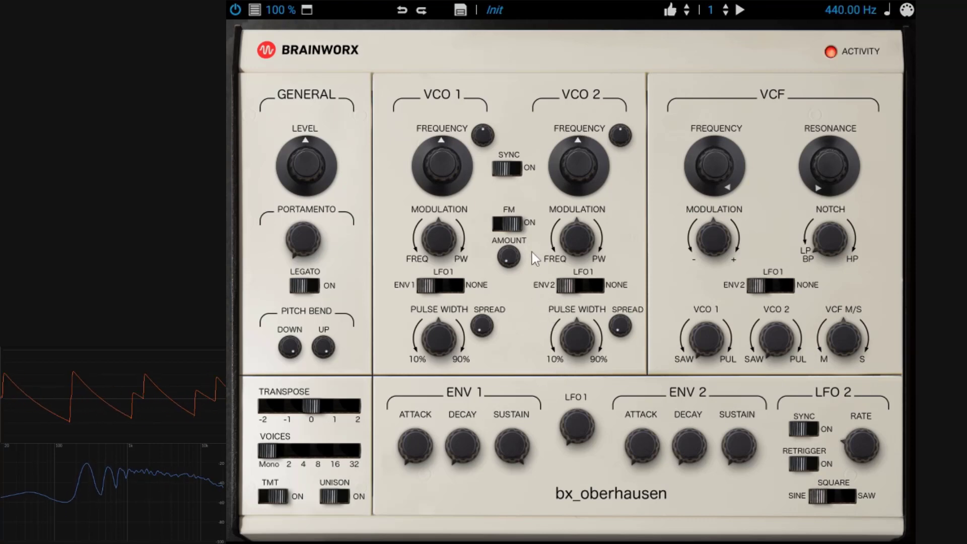
Raise the FM amount well above centre and sweep VCO 2's frequency from -7 semitones to well above centre
left_click_drag(511, 251, 515, 222)
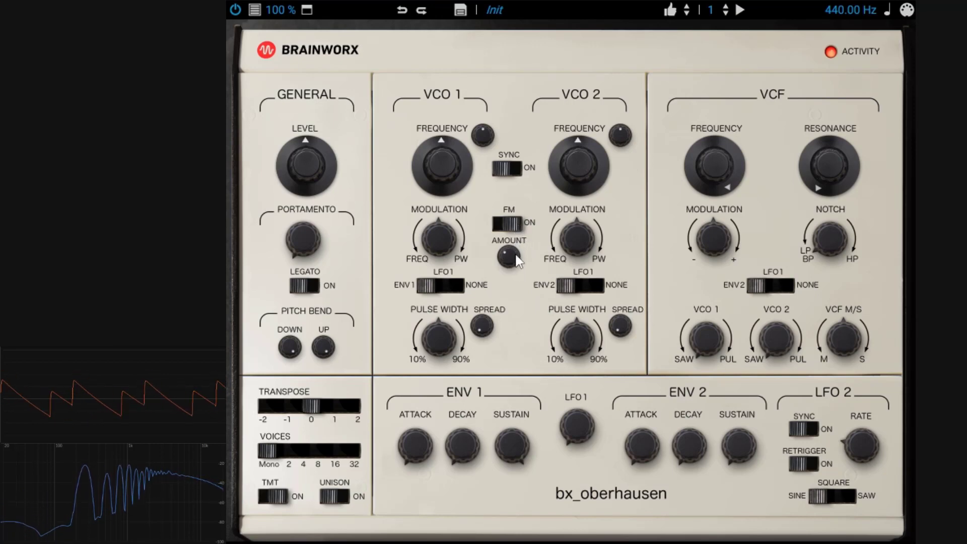
left_click_drag(518, 261, 535, 227)
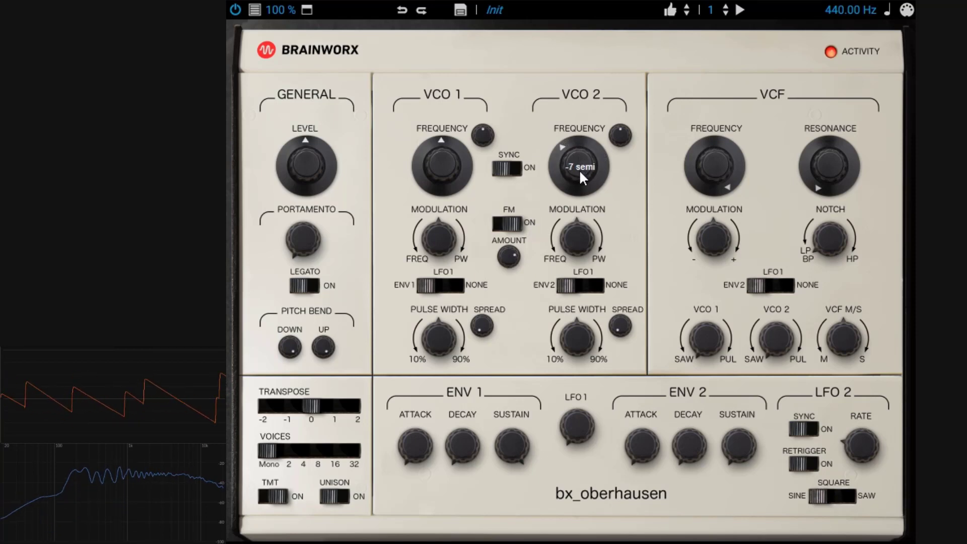
left_click_drag(581, 172, 585, 194)
left_click_drag(594, 153, 609, 122)
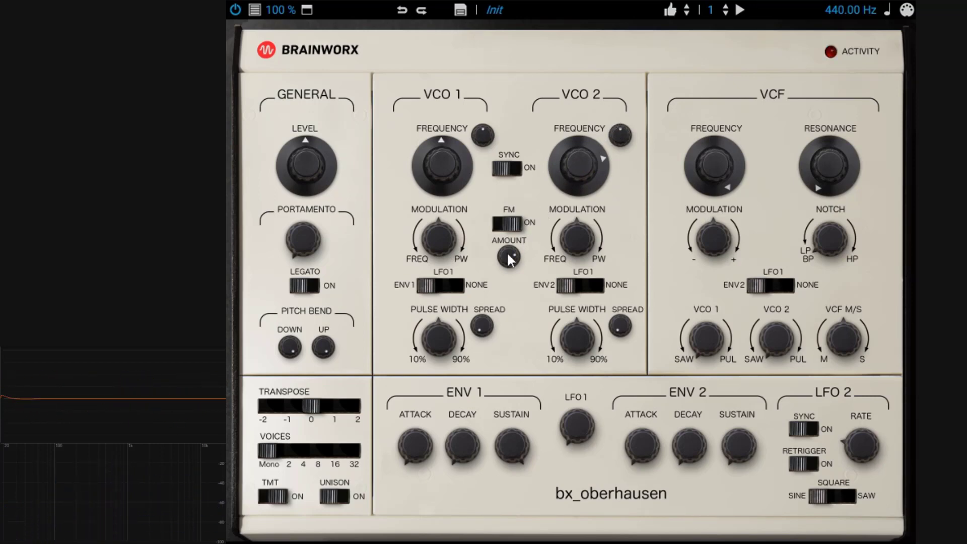
Return the FM amount to centre and switch FM off
left_click_drag(512, 259, 515, 279)
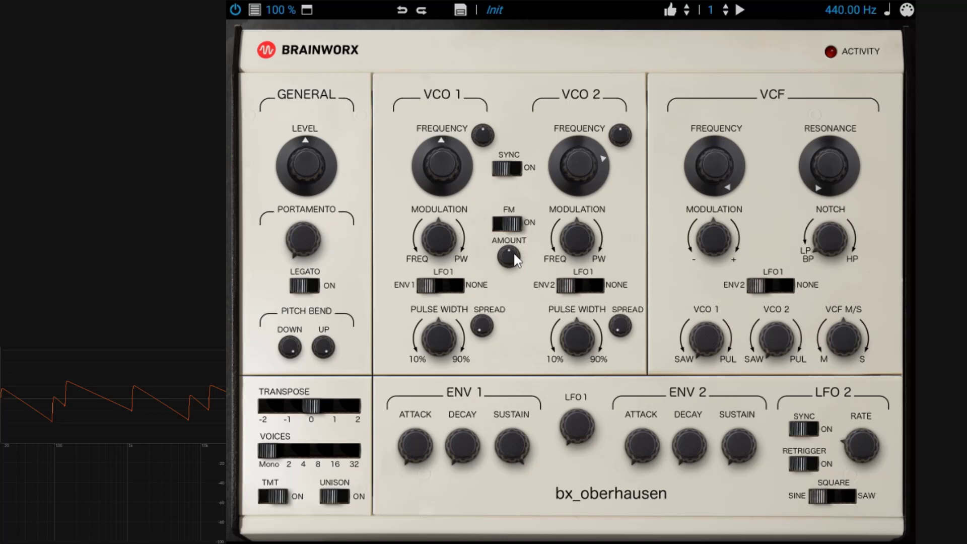
left_click(515, 229)
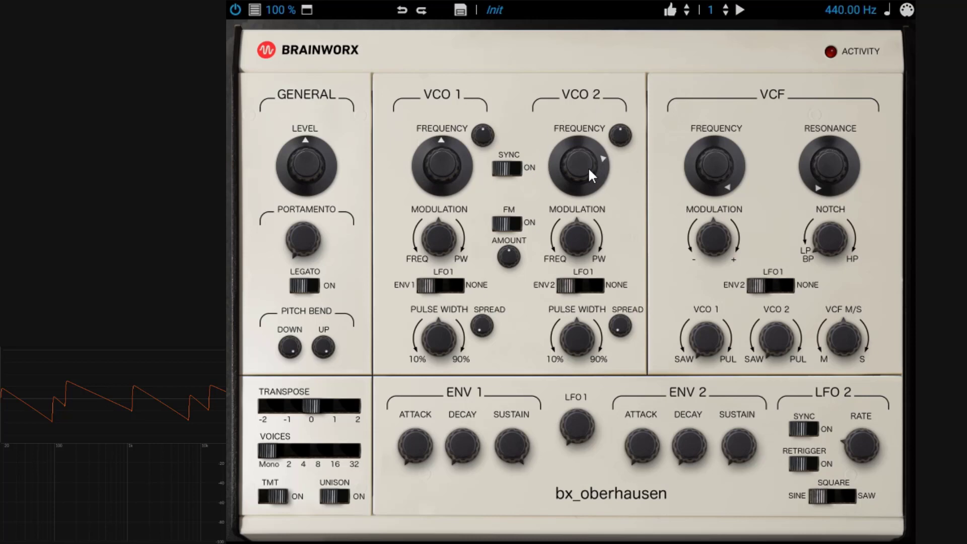
Nudge VCO 1's frequency up slightly, recentre VCO 2's frequency and turn oscillator Sync on
left_click_drag(452, 170, 452, 168)
left_click(514, 170)
left_click(518, 171)
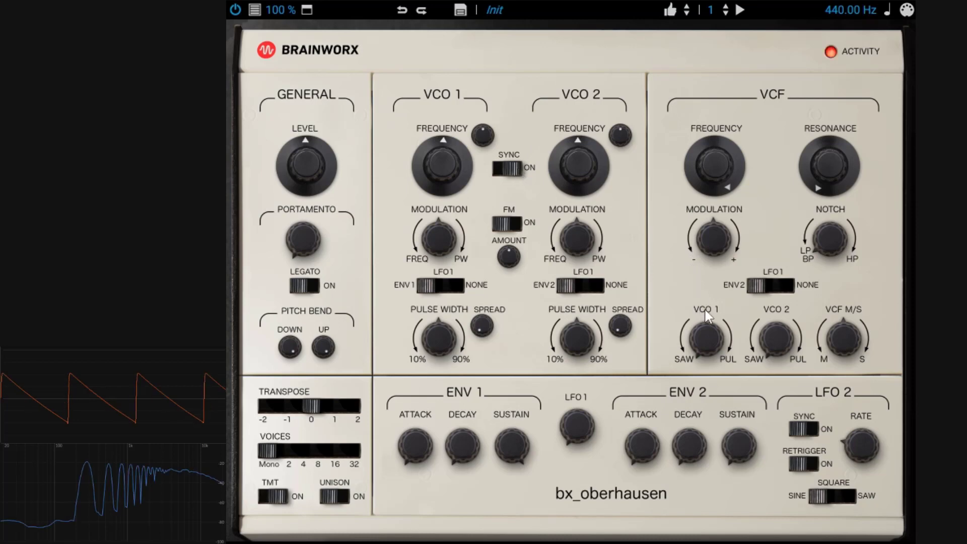
Load the Init favorite preset again to clear the FM and Sync changes
left_click(496, 11)
mouse_move(536, 52)
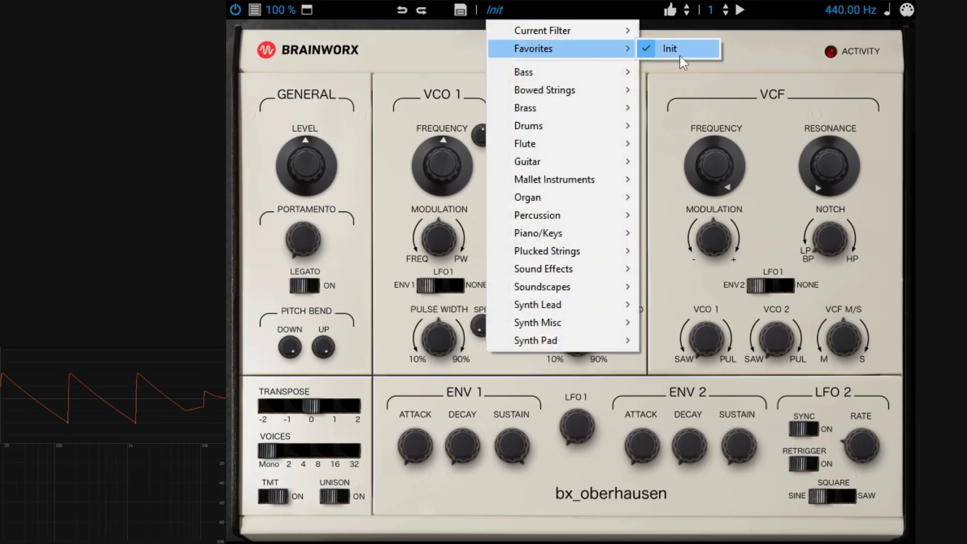
left_click(682, 53)
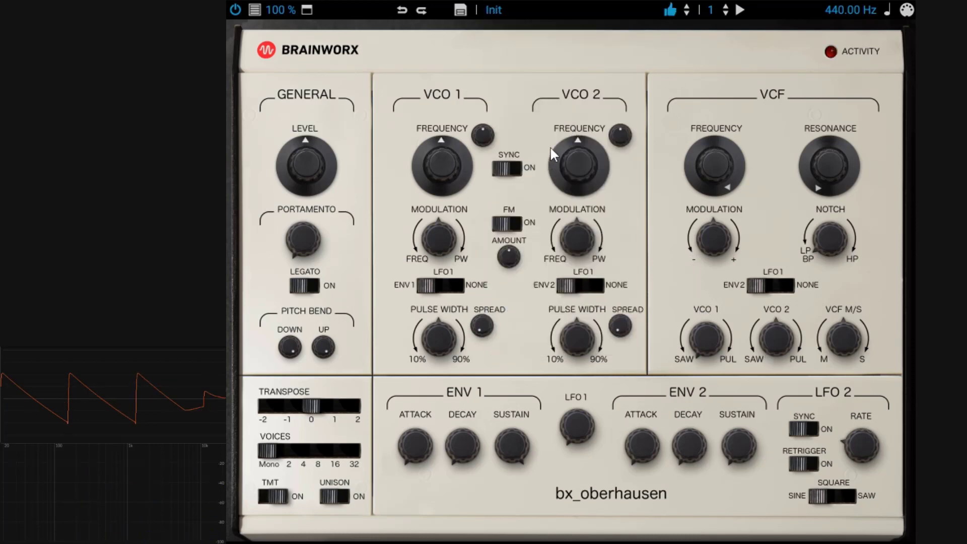
Turn oscillator Sync on, try VCO 2's frequency and bring VCO 2 into the VCF mix
left_click(514, 171)
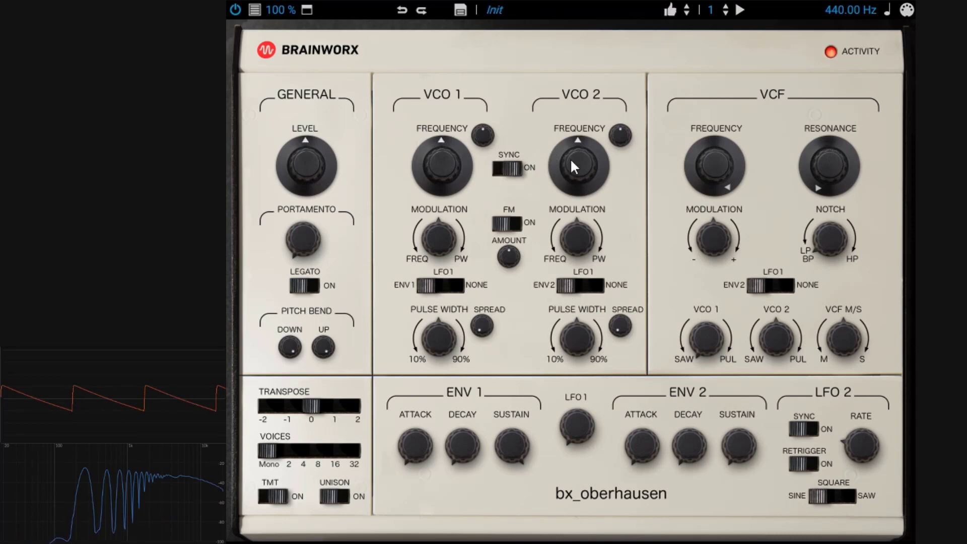
left_click_drag(571, 161, 584, 173)
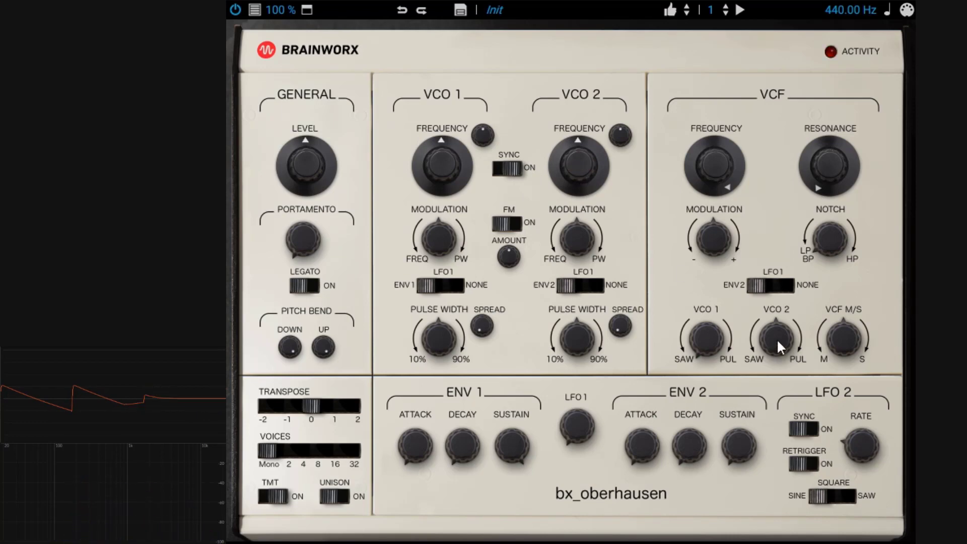
left_click_drag(776, 338, 788, 272)
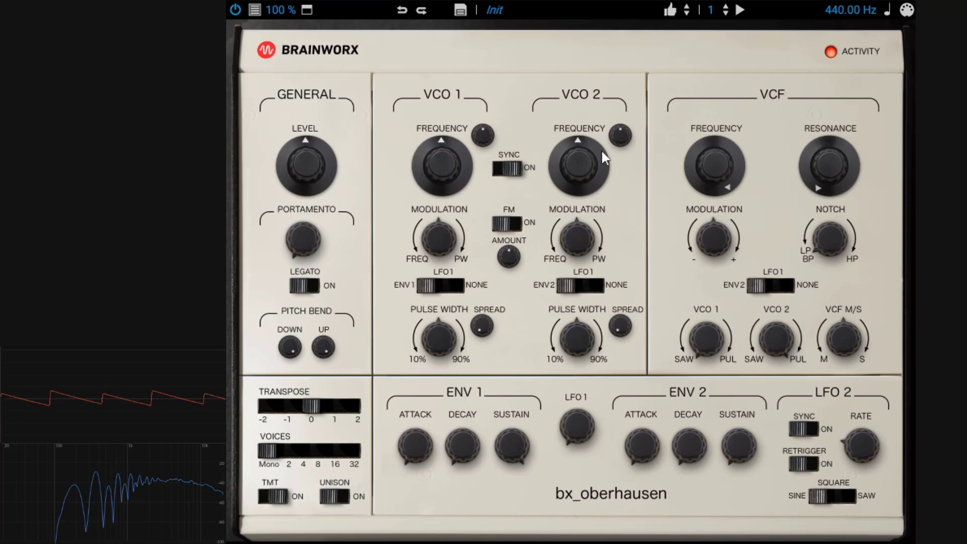
Sweep synced VCO 2's frequency up through +15 semitones and turn its modulation fully to FREQ
left_click_drag(589, 165, 592, 127)
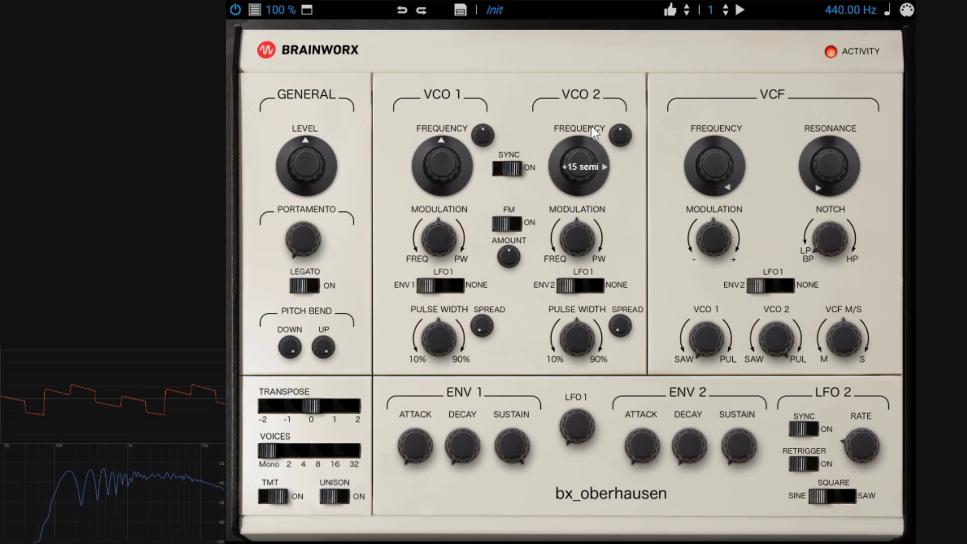
left_click_drag(594, 132, 588, 178)
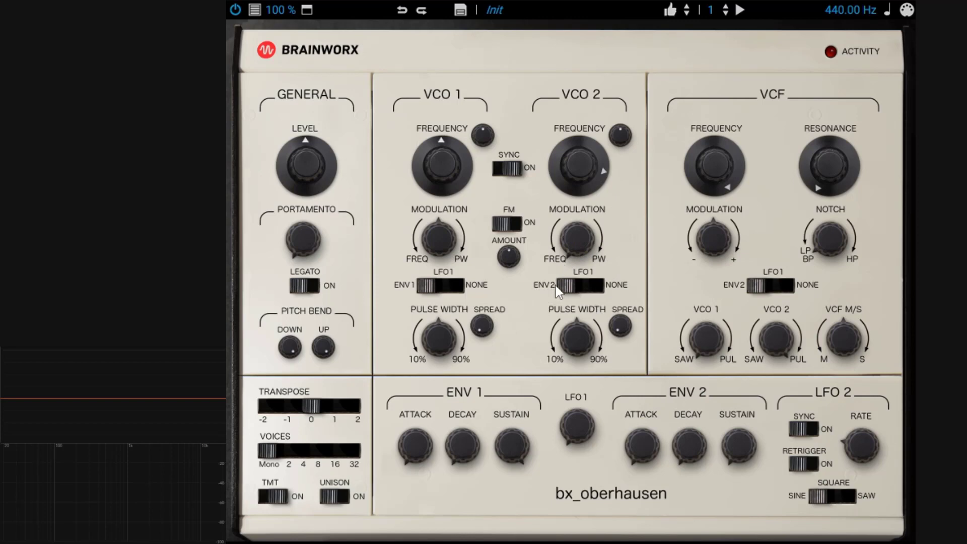
Raise ENV 2's attack and decay to below centre, and try a higher VCO 1 frequency before returning it to centre
left_click_drag(650, 441, 682, 400)
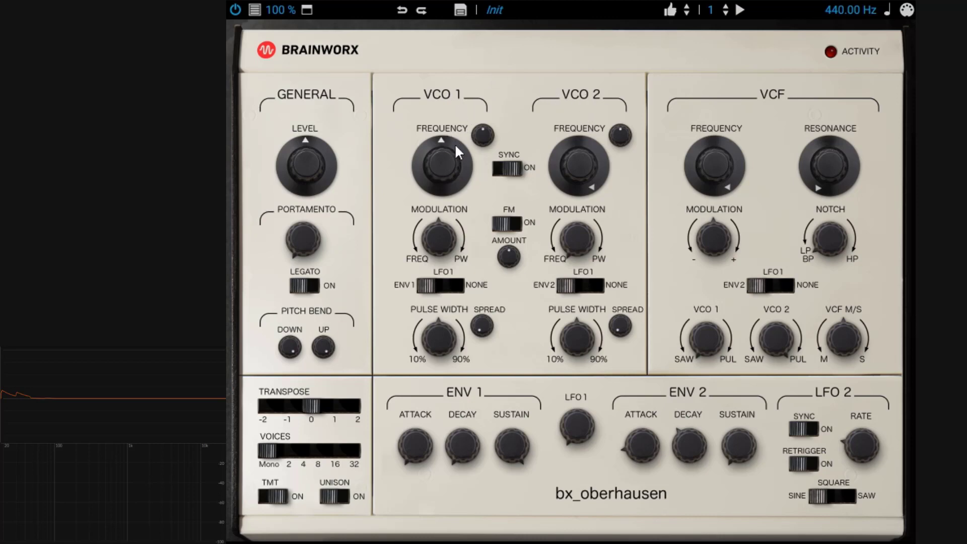
left_click_drag(437, 170, 437, 147)
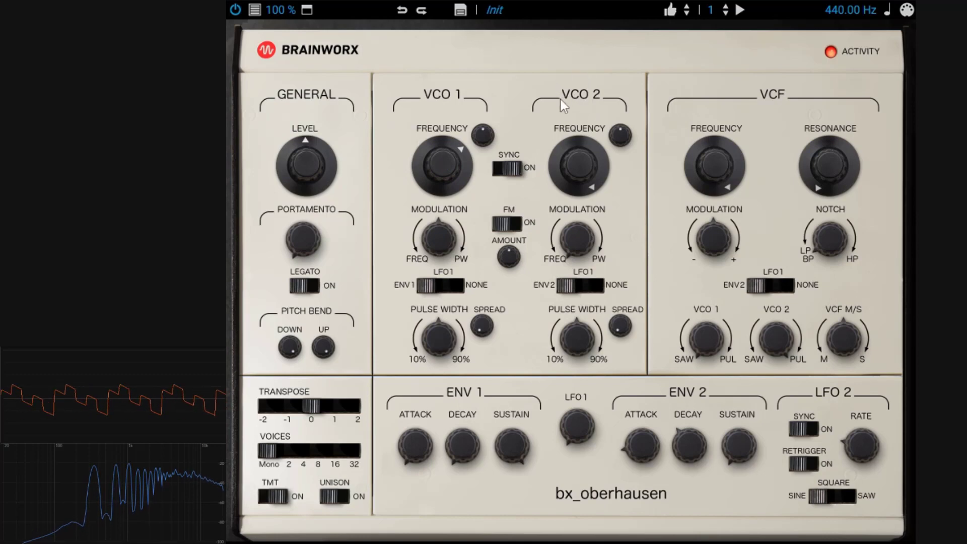
left_click_drag(444, 159, 470, 210)
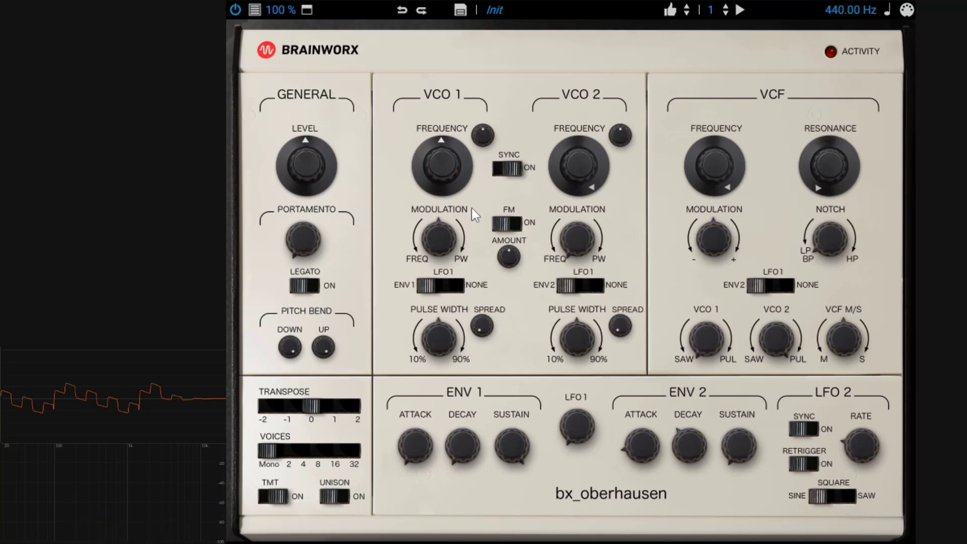
Restore the default patch with the Init favorite preset
left_click(537, 10)
mouse_move(597, 46)
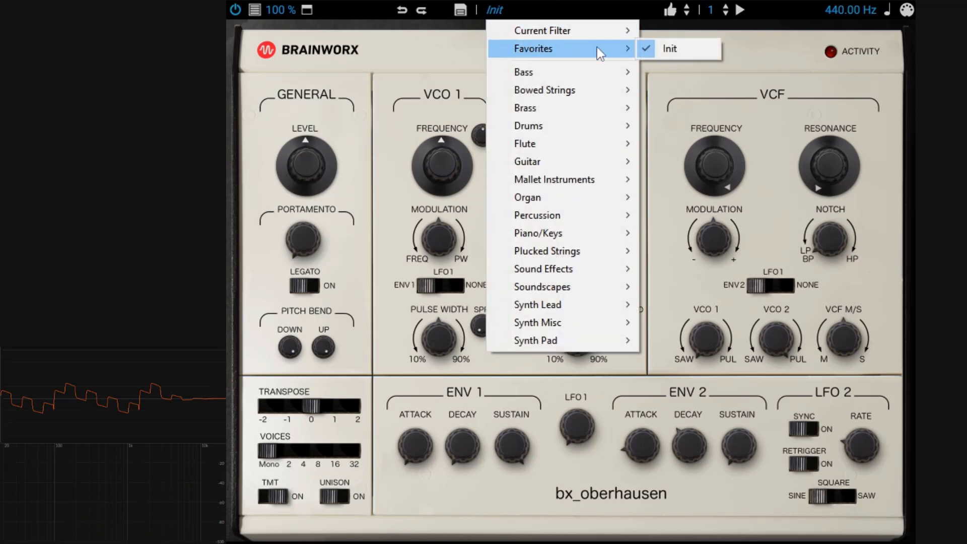
left_click(682, 48)
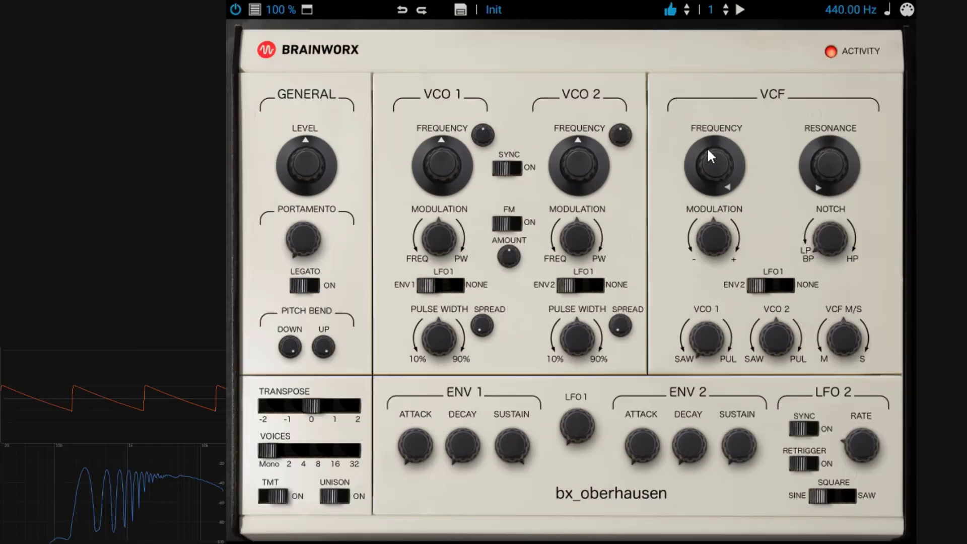
Lower the VCF frequency from its maximum to just below centre
left_click_drag(618, 149, 619, 168)
left_click_drag(708, 171, 709, 224)
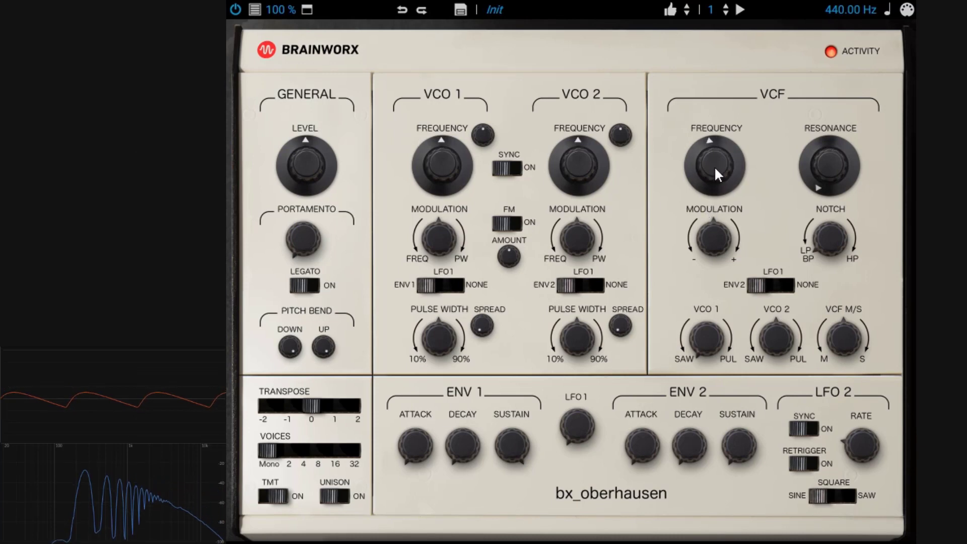
Raise the VCF frequency above centre, settle it at about 2.2 kHz, and bring the resonance up to centre
left_click_drag(718, 174, 730, 146)
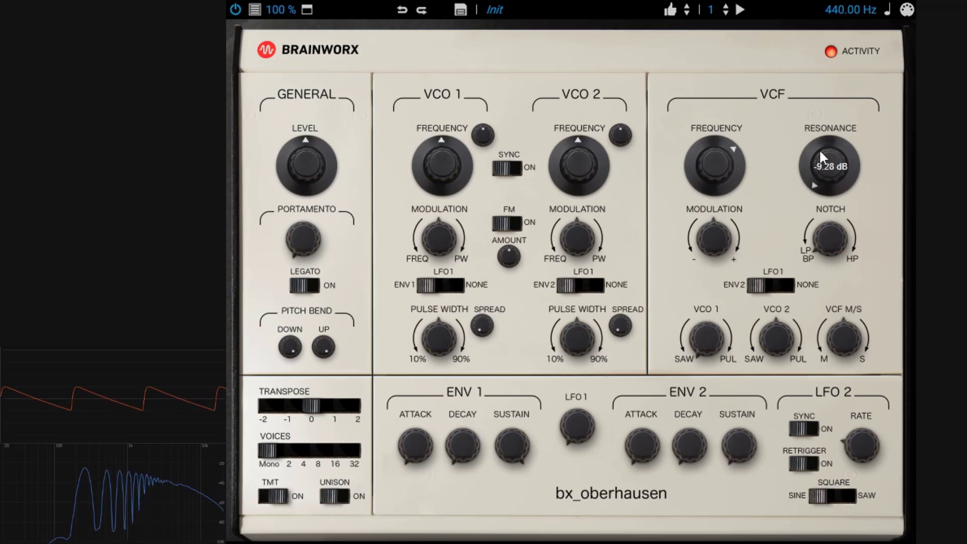
left_click_drag(819, 149, 819, 111)
left_click_drag(702, 151, 712, 163)
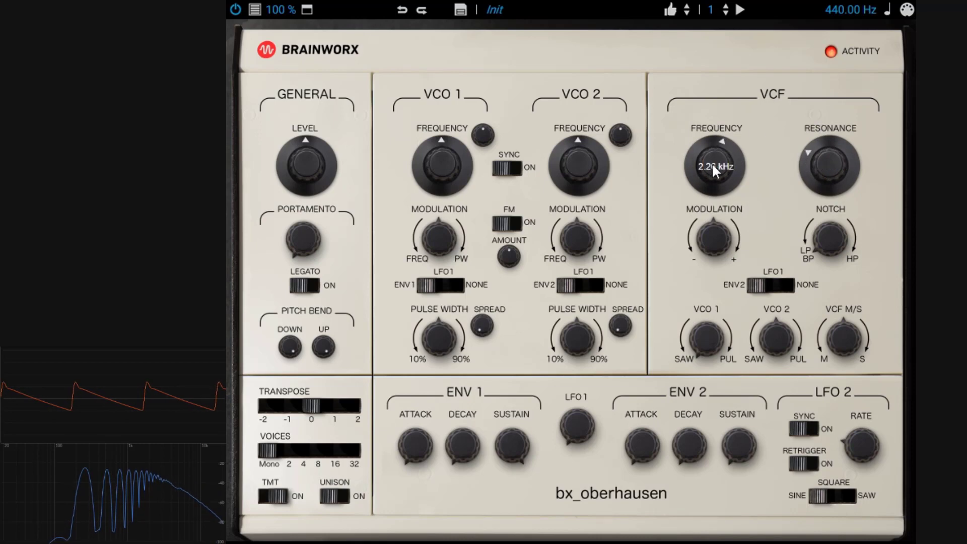
left_click_drag(831, 164, 829, 144)
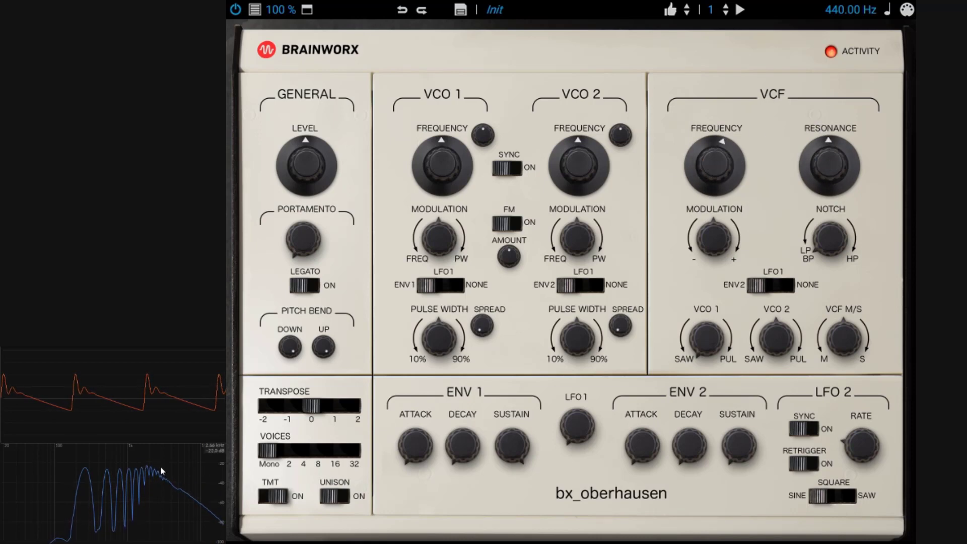
Push the VCF resonance to maximum, sweep the cutoff to about 3.53 kHz, and return the resonance to minimum
left_click_drag(822, 175, 828, 105)
mouse_move(714, 162)
left_mouse_down()
mouse_move(721, 182)
mouse_move(722, 143)
mouse_move(731, 169)
left_mouse_up()
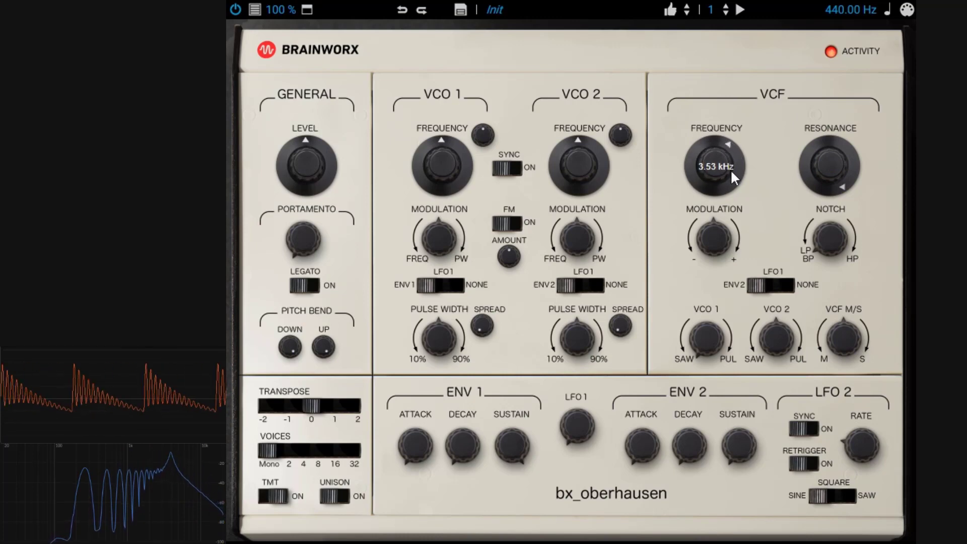
left_click_drag(829, 147, 833, 217)
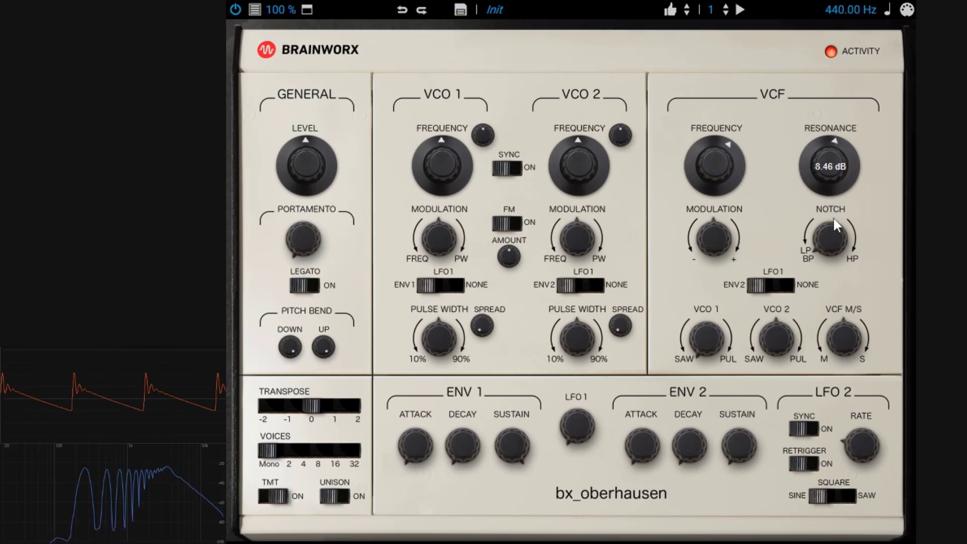
left_click_drag(829, 169, 799, 209)
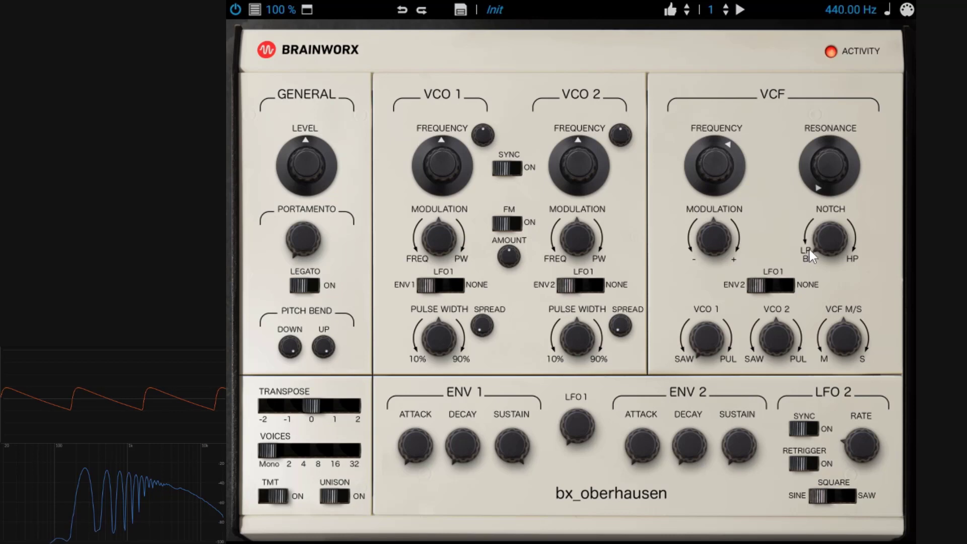
Lower the VCF frequency to near centre and switch the filter mode to Bandpass
left_click_drag(715, 164, 717, 184)
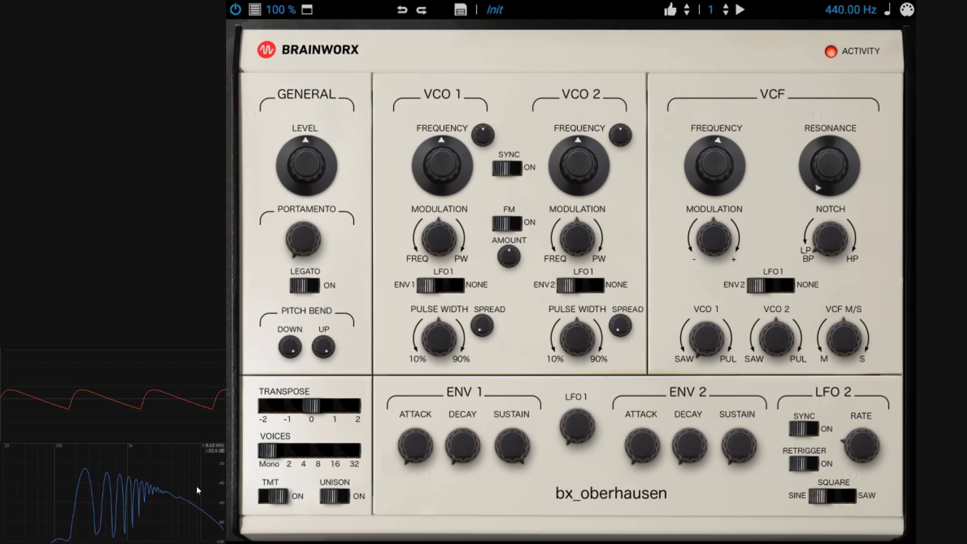
left_click_drag(826, 241, 831, 292)
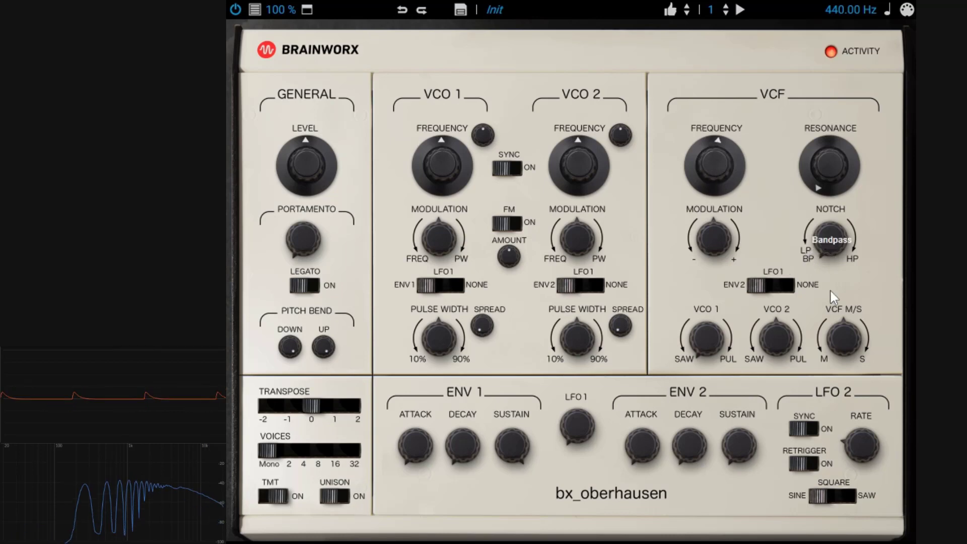
left_click_drag(822, 250, 833, 272)
Sweep the bandpass filter's frequency around 5 kHz with resonance raised to centre, and return the resonance to minimum
left_click_drag(717, 175, 736, 188)
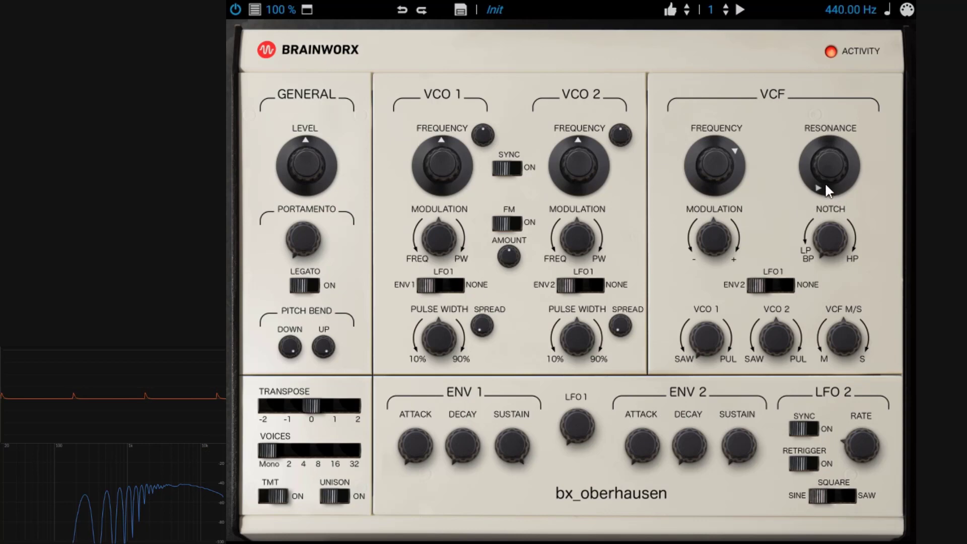
left_click_drag(826, 190, 824, 116)
mouse_move(720, 160)
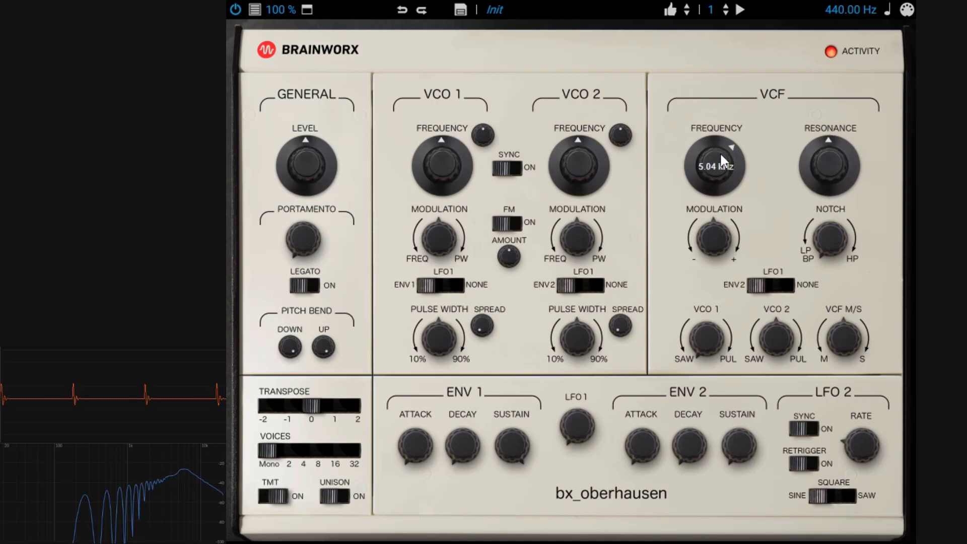
left_click_drag(721, 155, 736, 169)
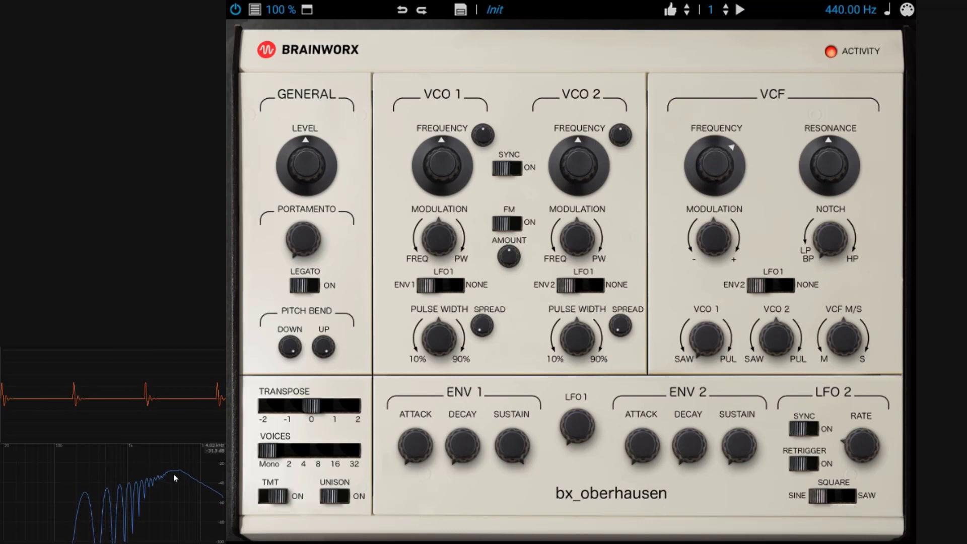
left_click_drag(749, 164, 725, 168)
left_click_drag(819, 169, 833, 261)
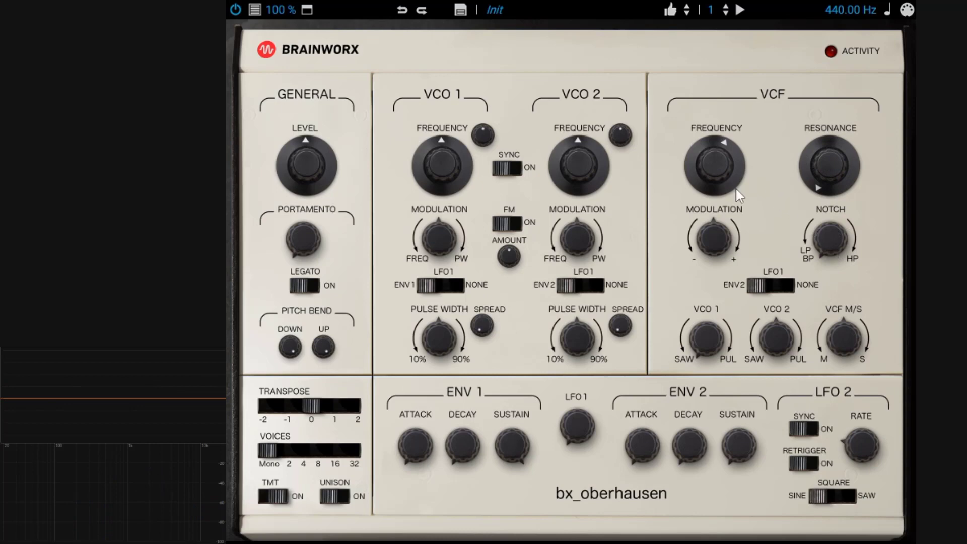
Return the VCF to lowpass and sweep its frequency, then blend the mode to 52%/48% notch
left_click_drag(830, 242, 828, 234)
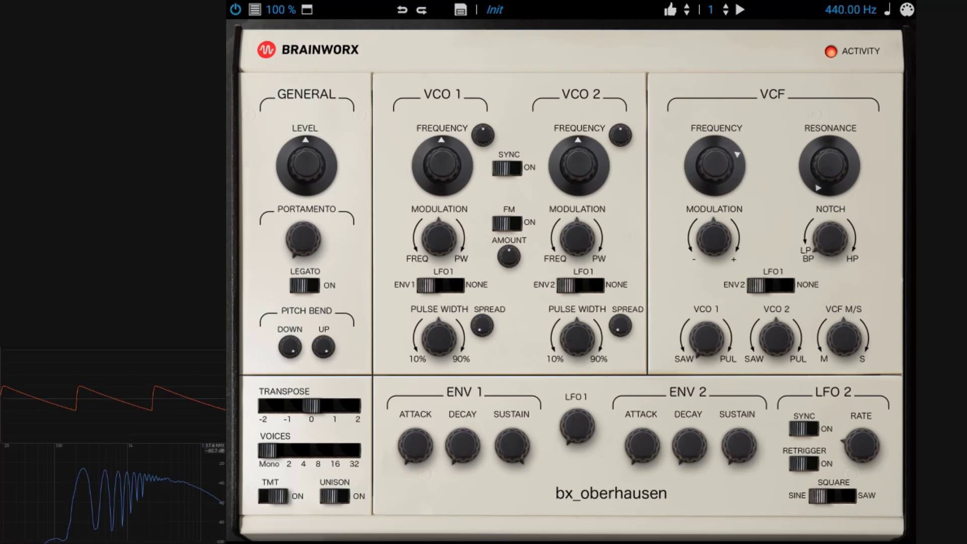
left_click_drag(699, 180, 718, 220)
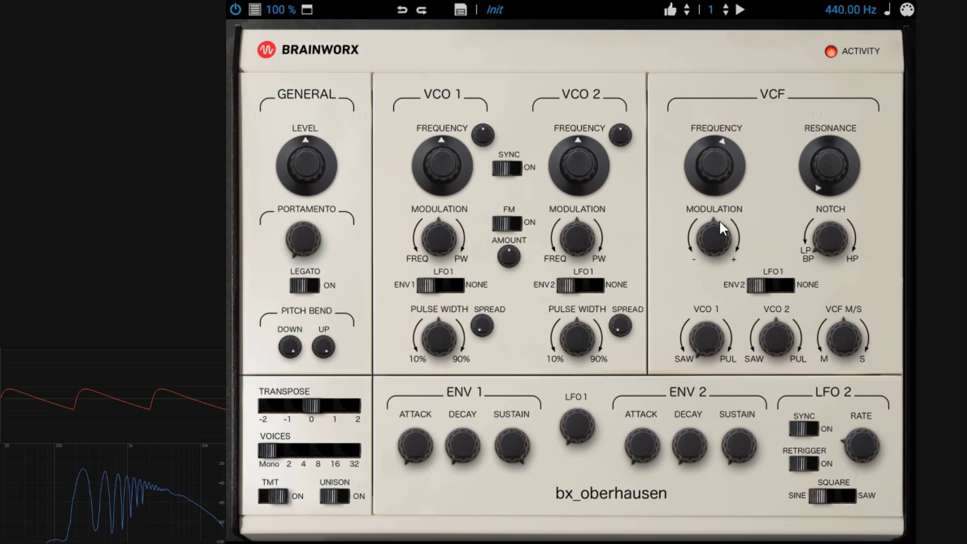
left_click_drag(838, 257, 836, 210)
left_click_drag(834, 243, 835, 221)
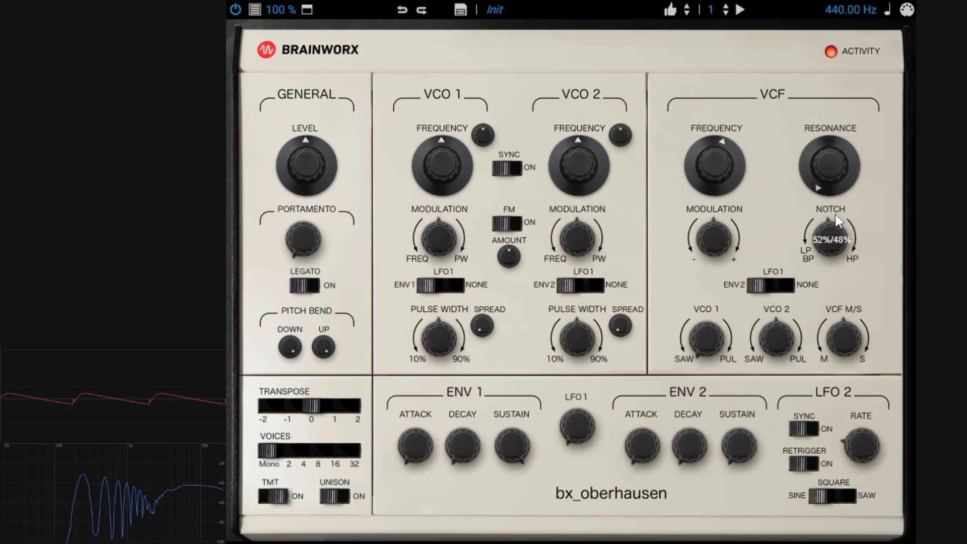
Push the notch filter's resonance to 26.30 dB and back to minimum, and sweep the VCF frequency
left_click_drag(829, 180, 839, 61)
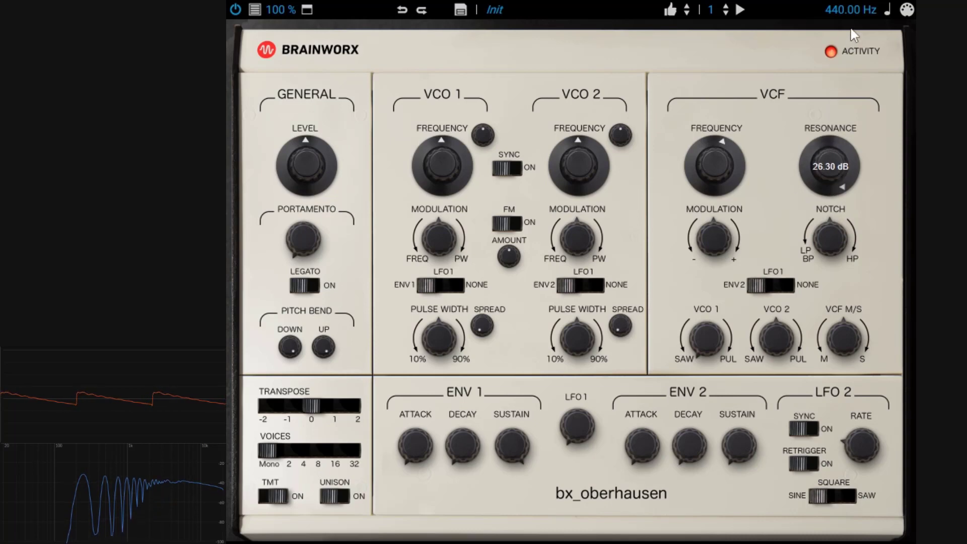
left_click_drag(850, 28, 849, 217)
left_click_drag(727, 161, 739, 180)
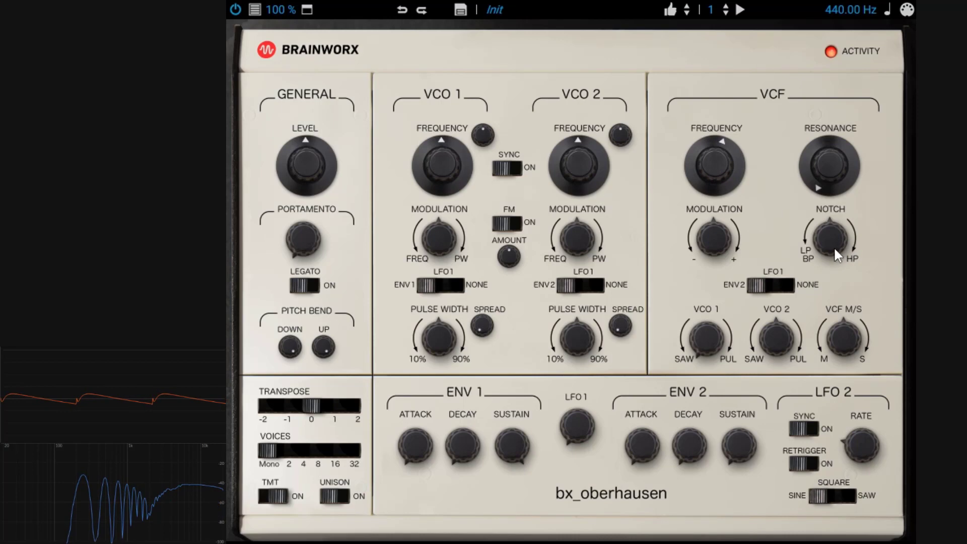
Turn the VCF mode to highpass, sweep its frequency down to centre, and return the mode to lowpass
left_click_drag(835, 254, 835, 146)
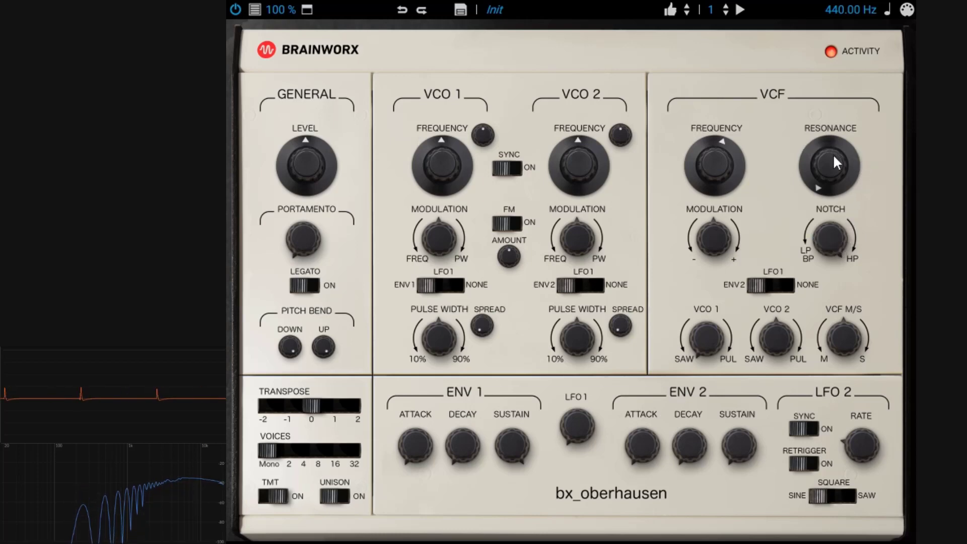
left_click_drag(742, 162, 732, 194)
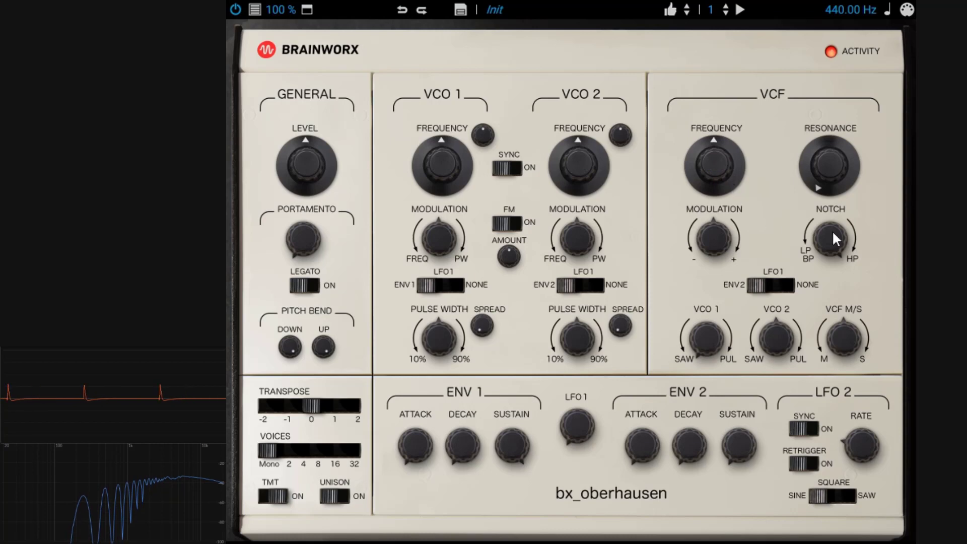
left_click_drag(828, 236, 842, 361)
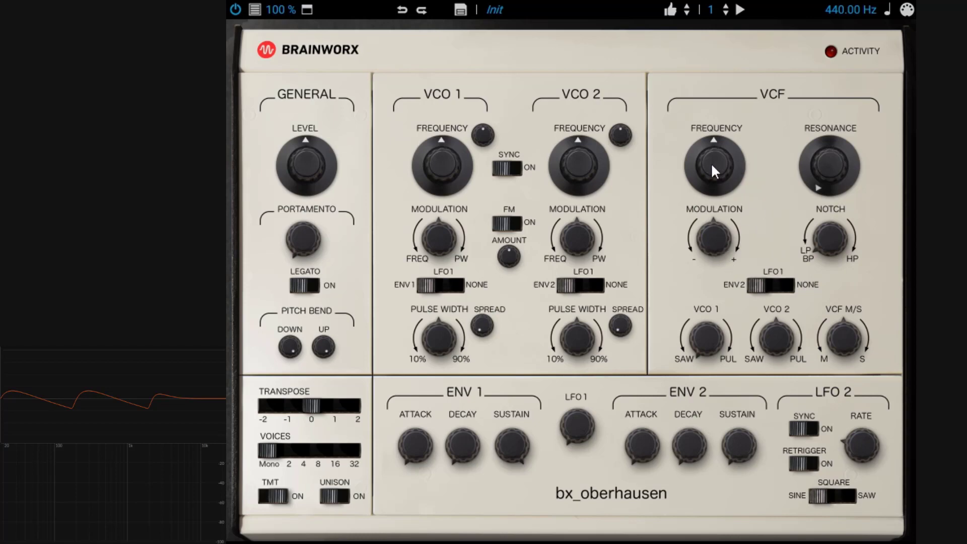
Lower the VCF frequency well below centre and set the filter's modulation source to LFO1
left_click_drag(712, 162, 718, 212)
left_click_drag(722, 137, 745, 217)
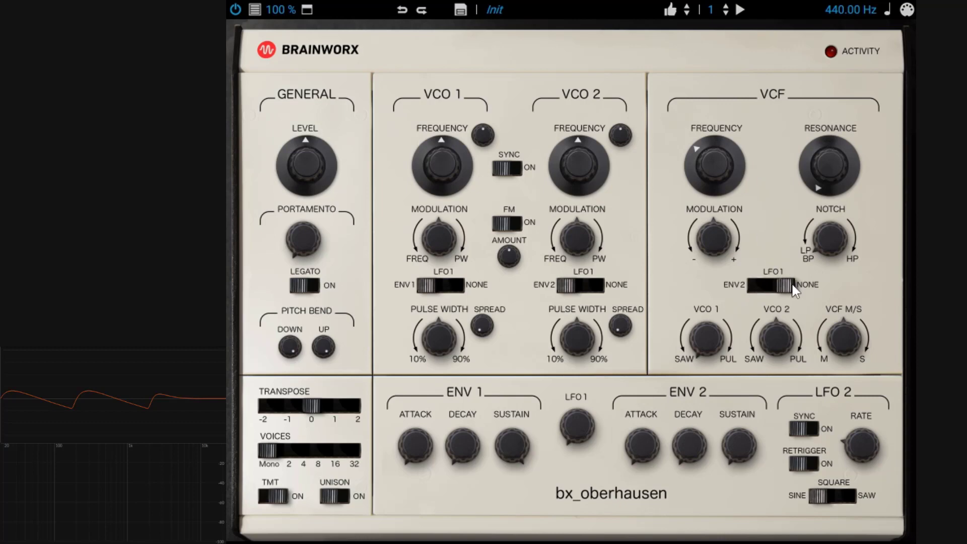
left_click_drag(782, 283, 762, 285)
Restore the default patch with the Init preset from the favorites
left_click(493, 10)
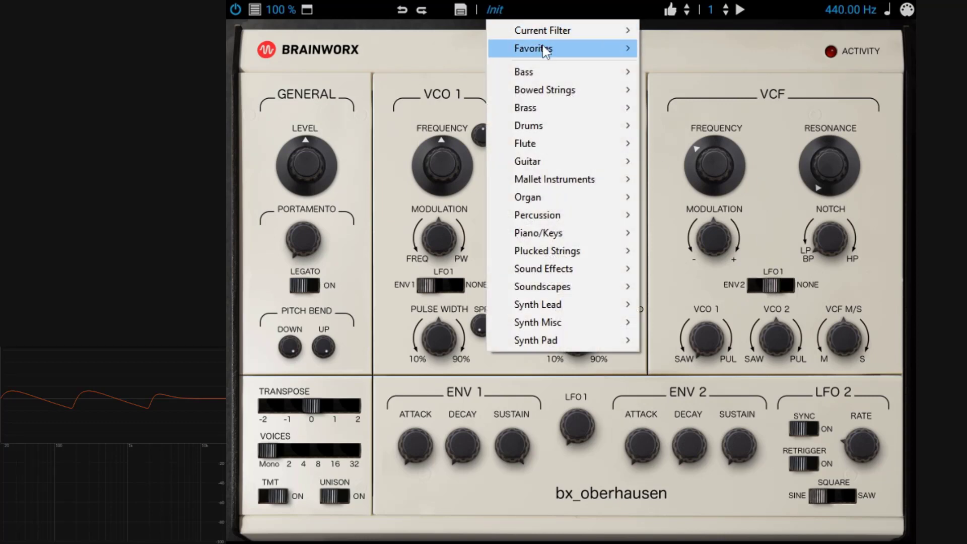
mouse_move(642, 46)
left_click(678, 52)
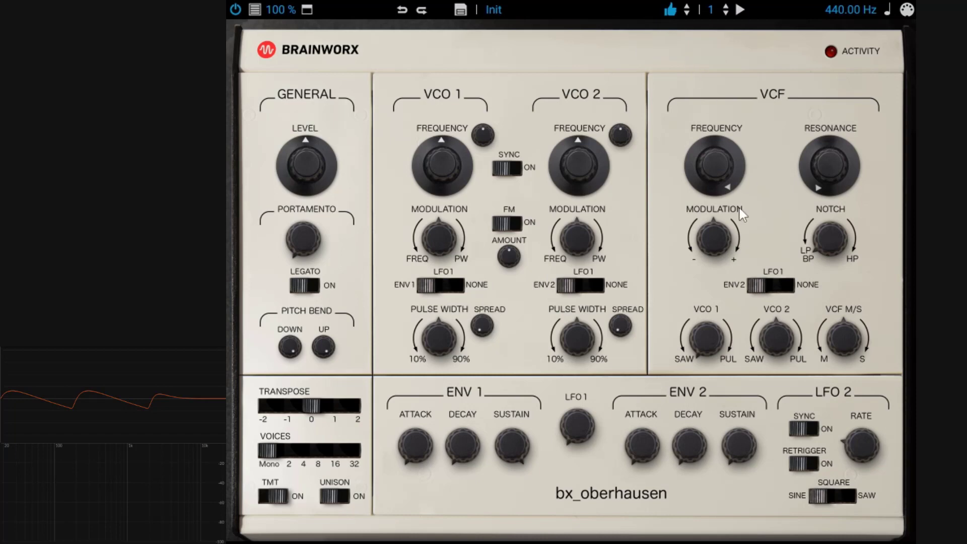
Lower the VCF frequency from its maximum to below centre and set the filter's modulation source to LFO1
left_click_drag(721, 155, 740, 254)
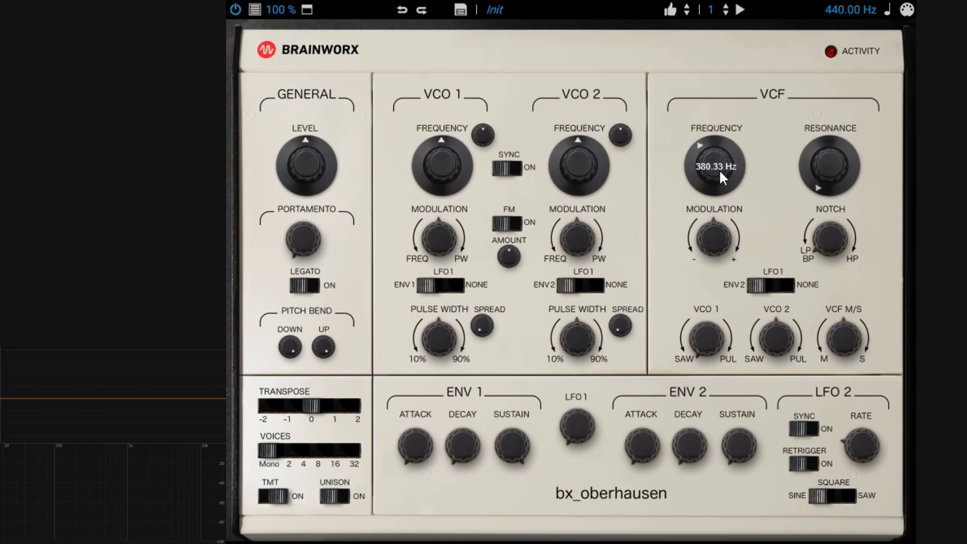
left_click_drag(723, 177, 724, 182)
left_click(778, 292)
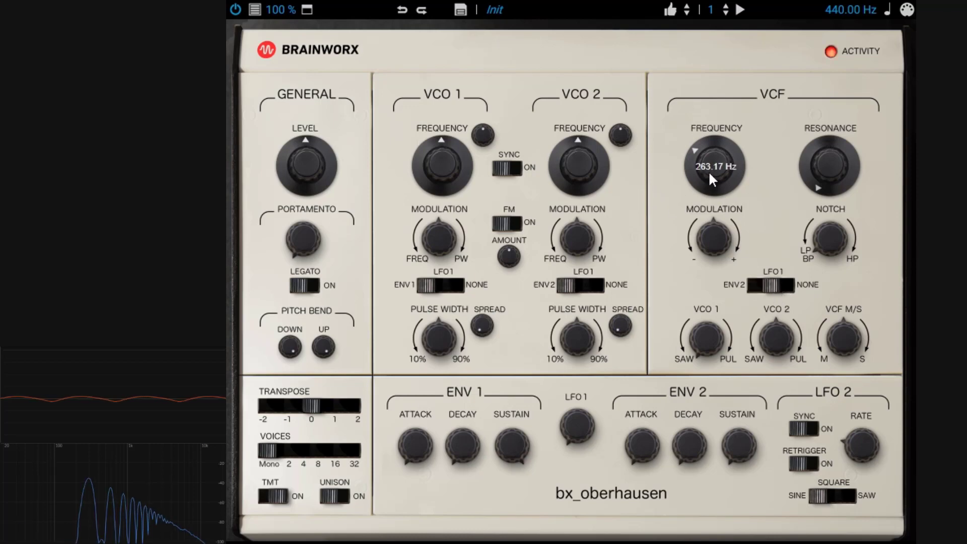
left_click_drag(709, 174, 711, 163)
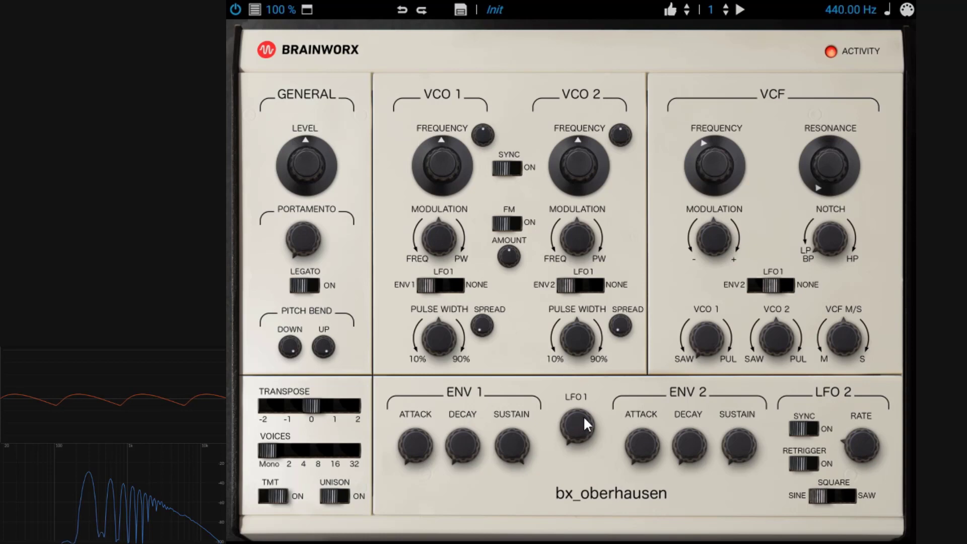
Raise LFO 1 to about centre and sweep the VCF frequency, leaving it slightly below centre
left_click_drag(583, 415, 586, 371)
left_click_drag(726, 173, 720, 203)
left_click_drag(718, 166, 712, 144)
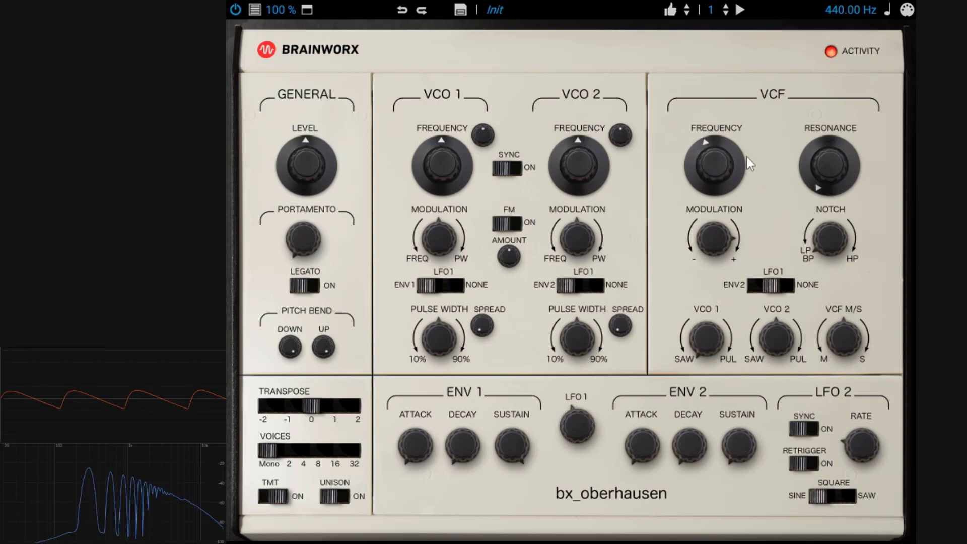
Raise the VCF resonance to just below centre, then sweep the filter modulation both ways and reset it to centre
mouse_move(830, 137)
left_mouse_down()
mouse_move(831, 110)
mouse_move(836, 126)
left_mouse_up()
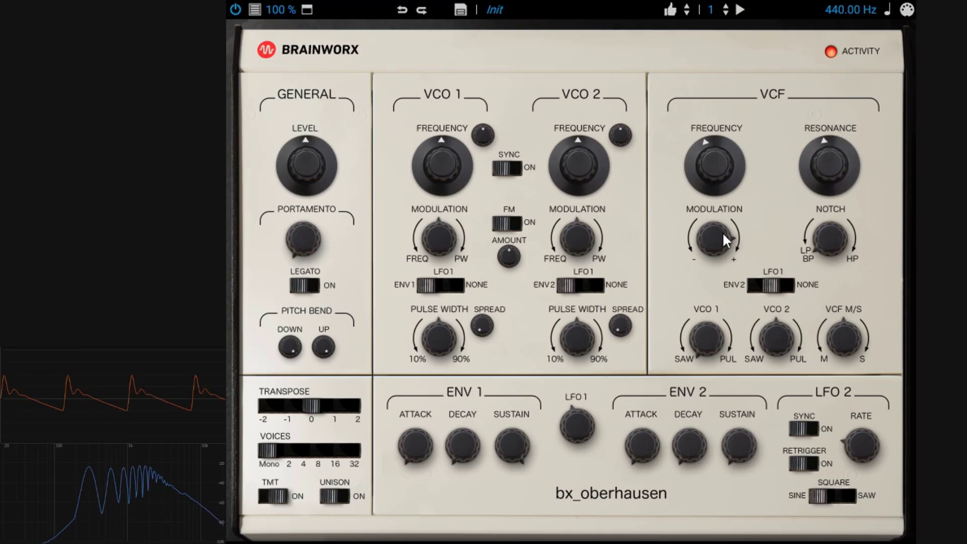
left_click_drag(722, 232, 728, 175)
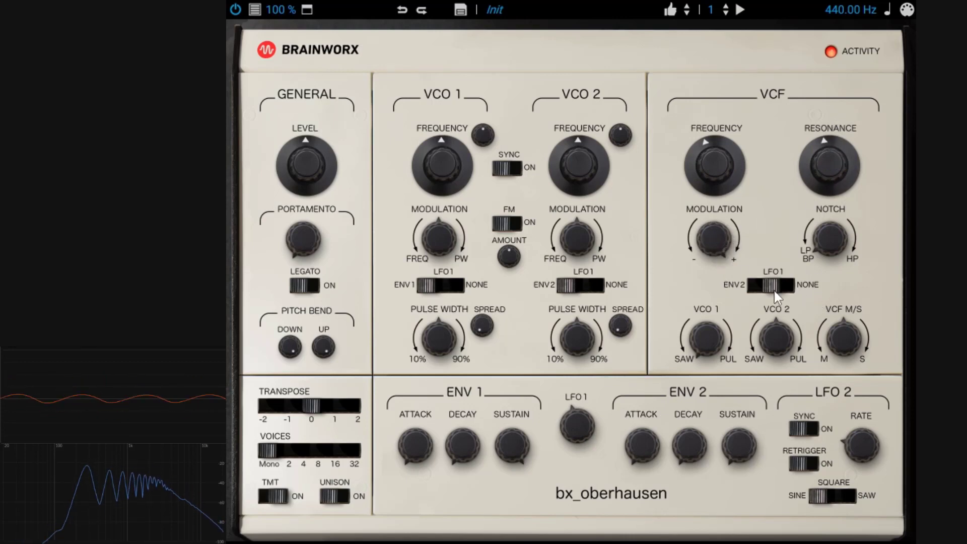
left_click_drag(724, 270, 738, 307)
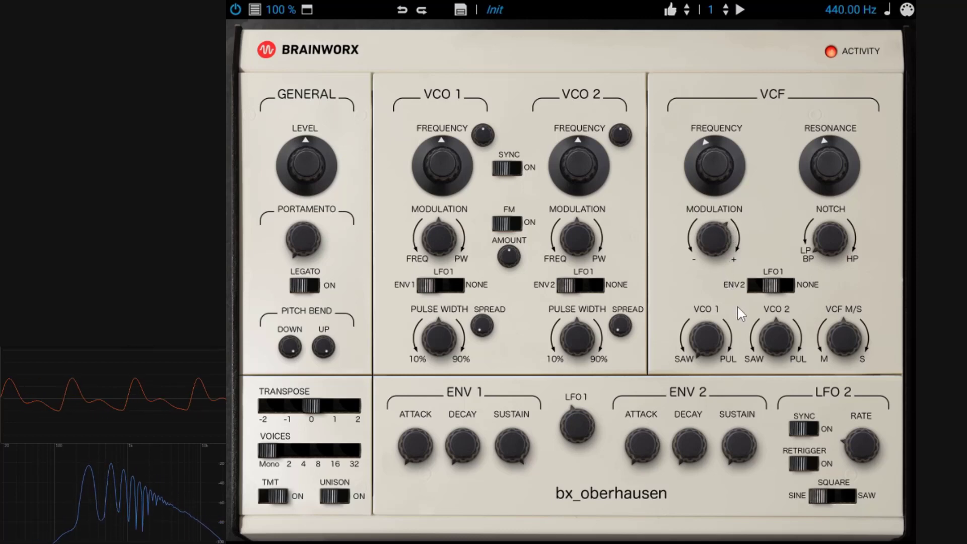
left_click_drag(715, 254, 733, 362)
left_click_drag(707, 256, 714, 168)
double_click(722, 232)
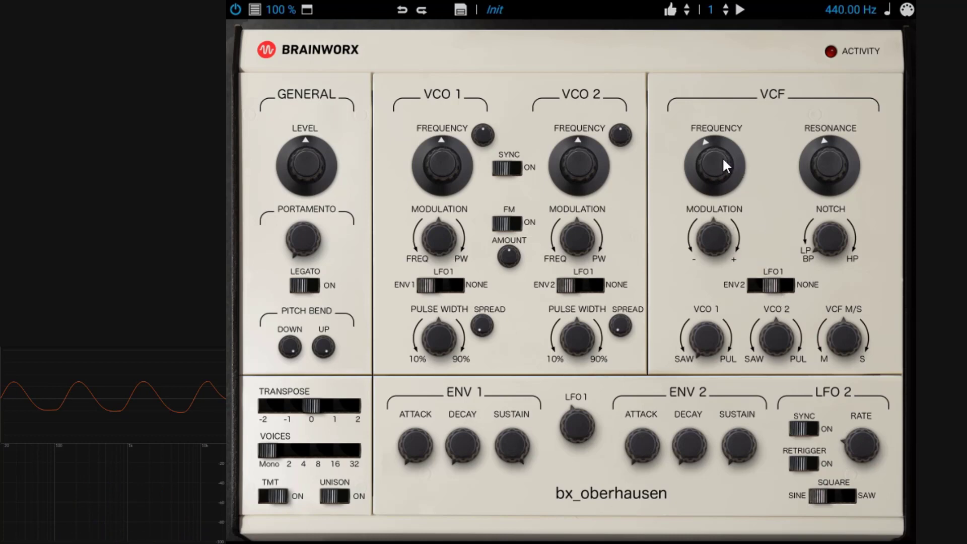
Switch the VCF modulation source to ENV2 and lower the filter frequency to well below centre
left_click(756, 288)
left_click_drag(717, 175, 726, 221)
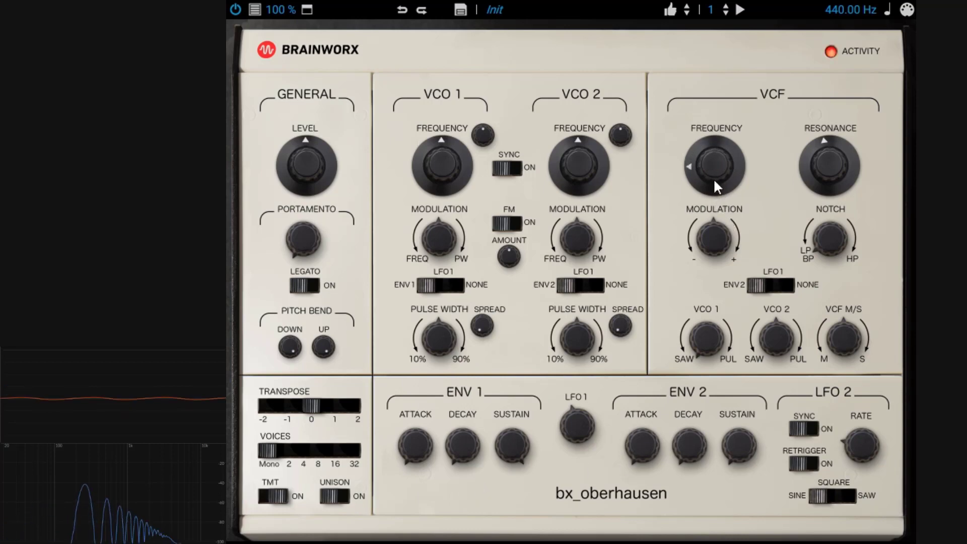
mouse_move(714, 182)
left_mouse_down()
mouse_move(713, 99)
mouse_move(718, 196)
left_mouse_up()
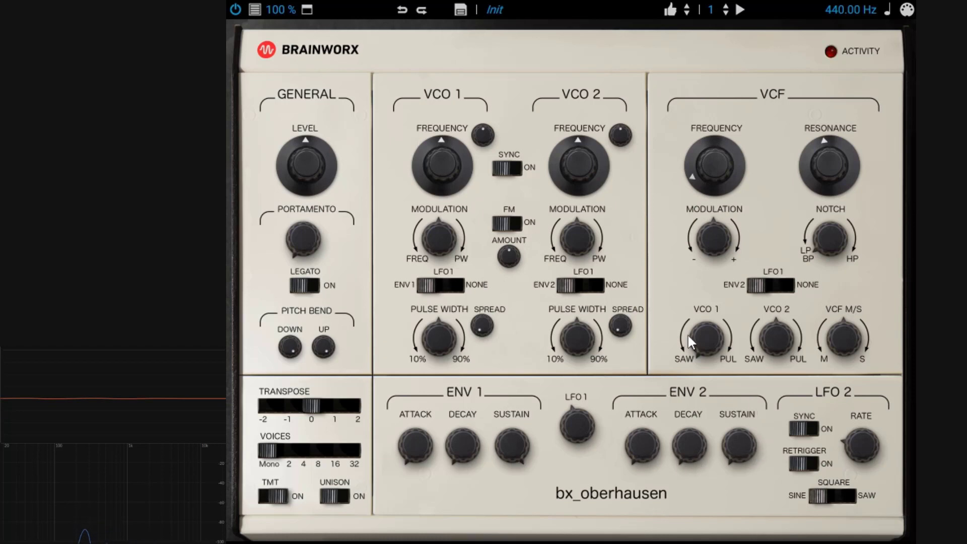
left_click_drag(720, 190, 717, 183)
Turn the VCF modulation strongly towards + and readjust the filter frequency, keeping it well below centre
left_click_drag(717, 244, 717, 198)
left_click_drag(722, 235, 715, 217)
left_click_drag(704, 179, 699, 152)
Raise ENV 2's attack and decay past centre and adjust the VCF frequency to about 130 Hz
left_click_drag(640, 449, 639, 364)
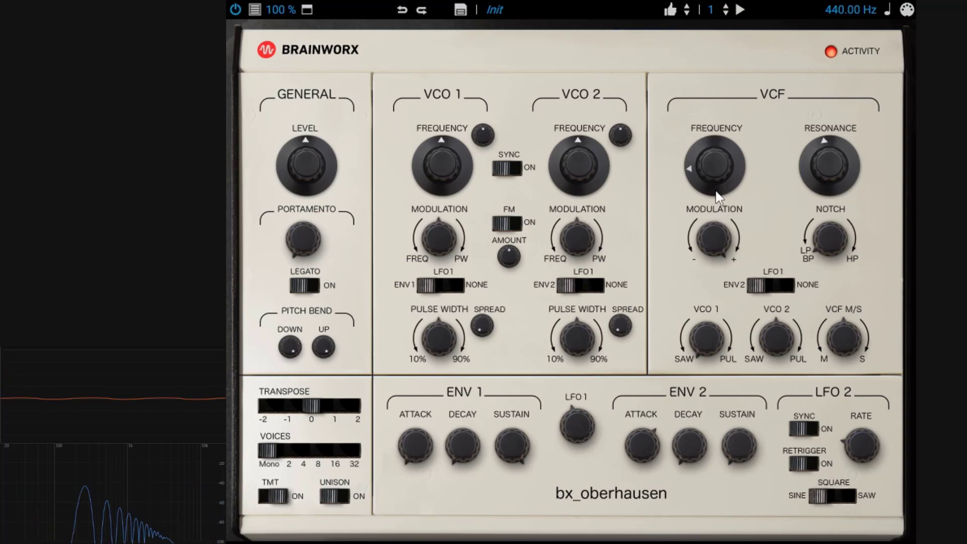
left_click_drag(718, 176, 722, 247)
left_click_drag(694, 452, 687, 366)
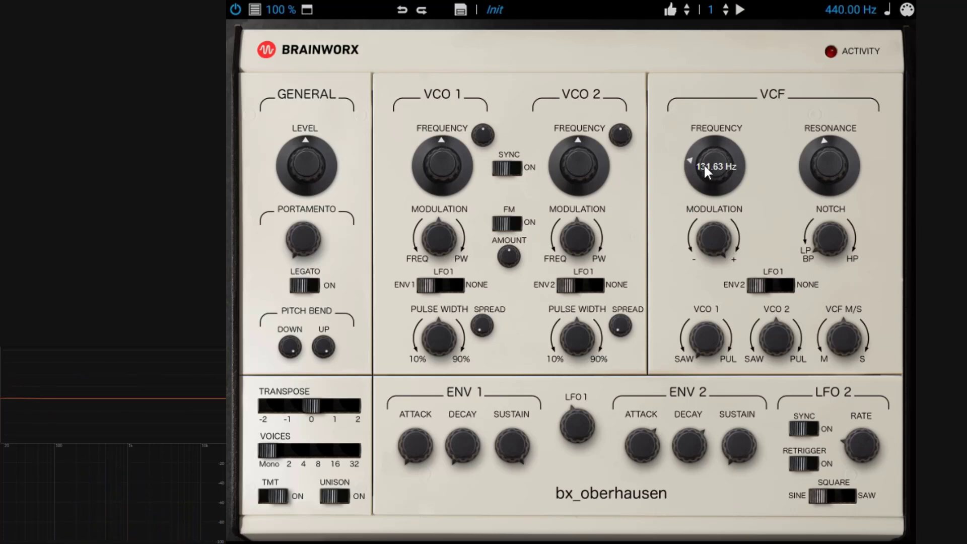
Raise ENV 2's sustain past centre and readjust the VCF frequency, keeping it well below centre
mouse_move(704, 130)
left_mouse_down()
mouse_move(704, 94)
mouse_move(711, 146)
left_mouse_up()
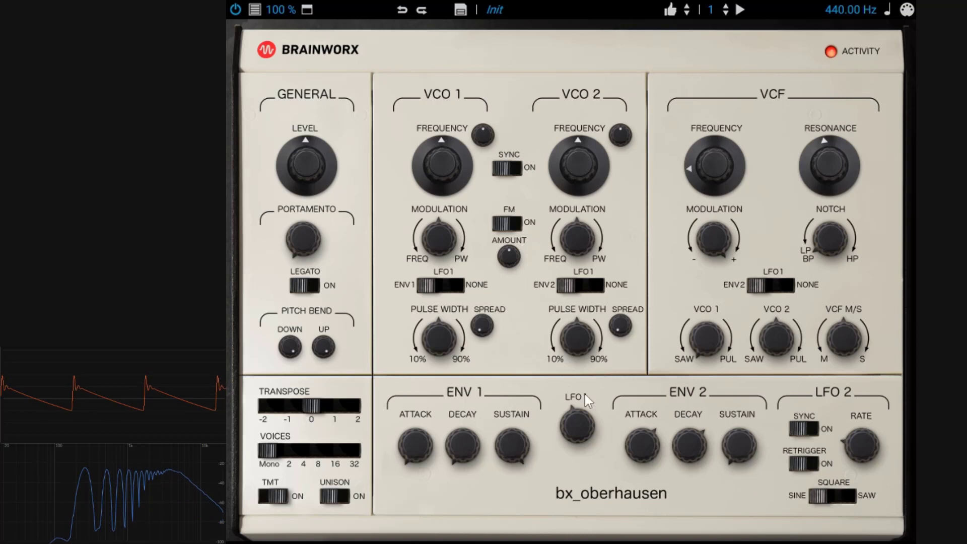
left_click_drag(742, 446, 743, 367)
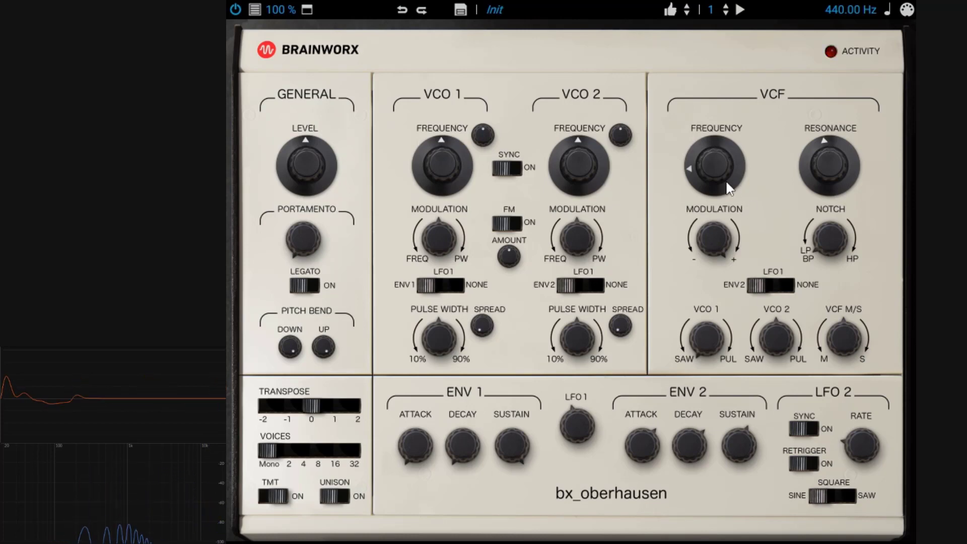
left_click_drag(725, 179, 715, 143)
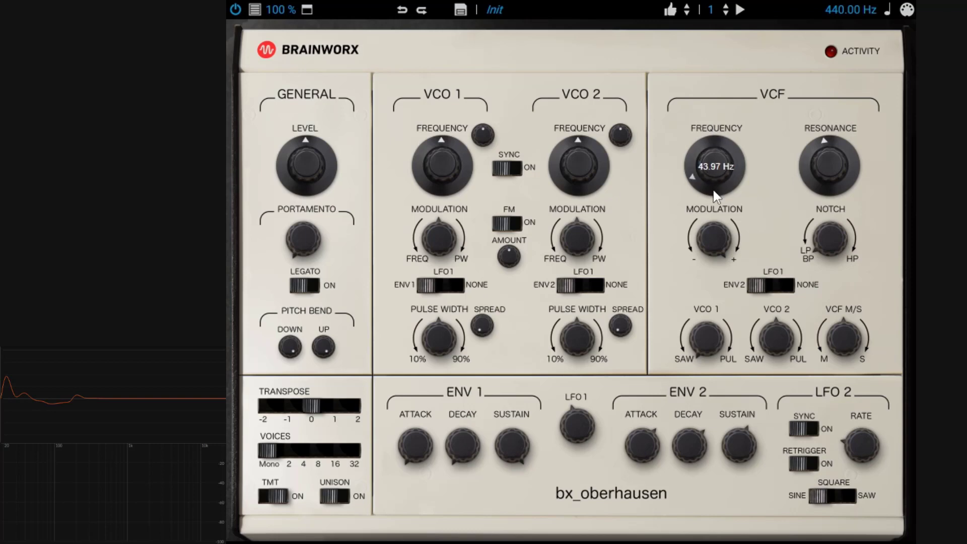
left_click_drag(713, 193, 708, 178)
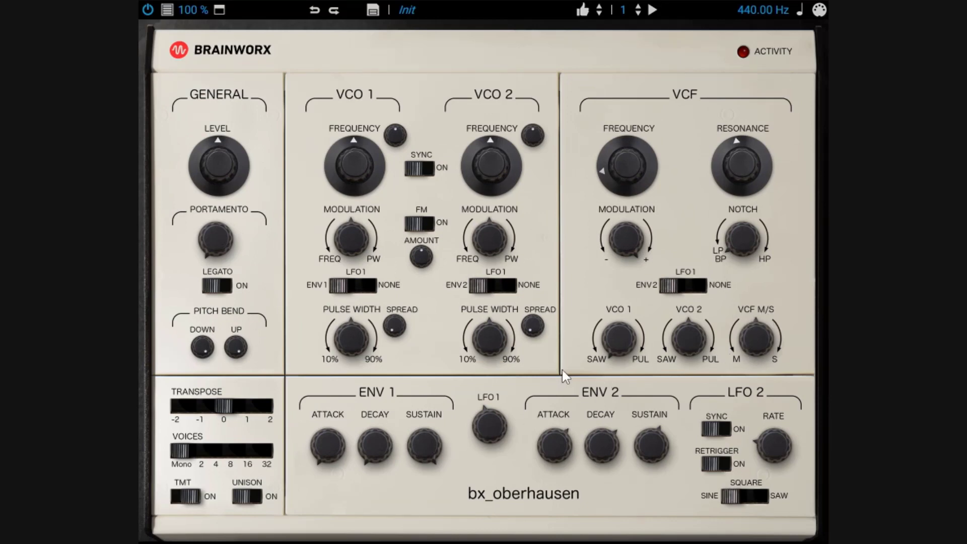
Load the Init preset from the favorites
left_click(515, 9)
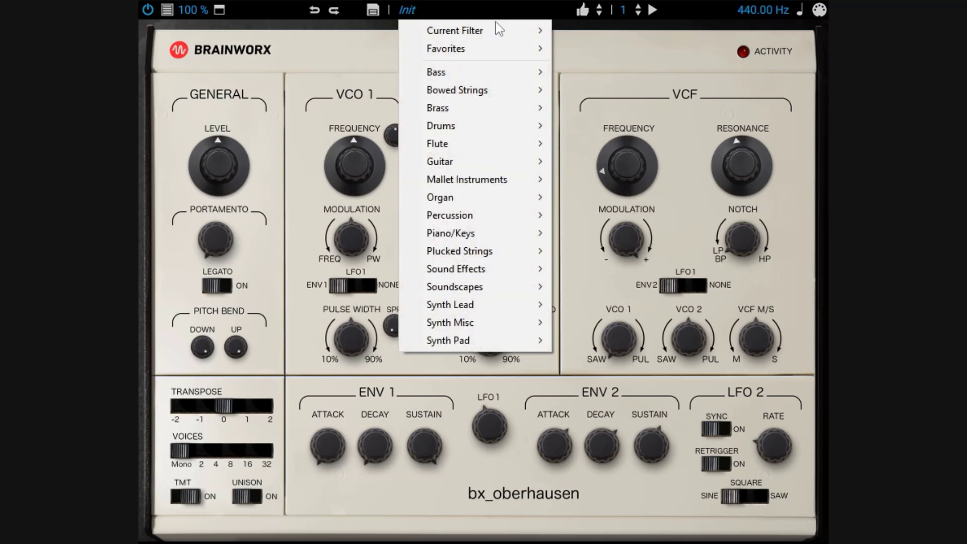
mouse_move(495, 55)
left_click(584, 48)
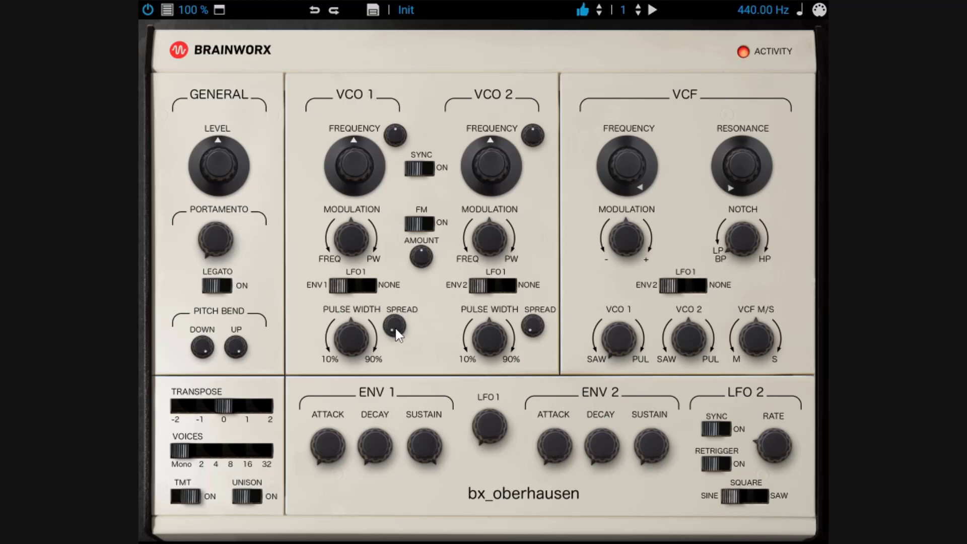
Vary the pulse width spread of VCO 1 and VCO 2, turning the VCF's VCO 2 mix towards PUL for the second oscillator
left_click_drag(397, 332, 411, 128)
left_click_drag(389, 320, 445, 237)
left_click_drag(701, 344, 712, 198)
left_click_drag(531, 330, 542, 184)
left_click_drag(544, 322, 539, 271)
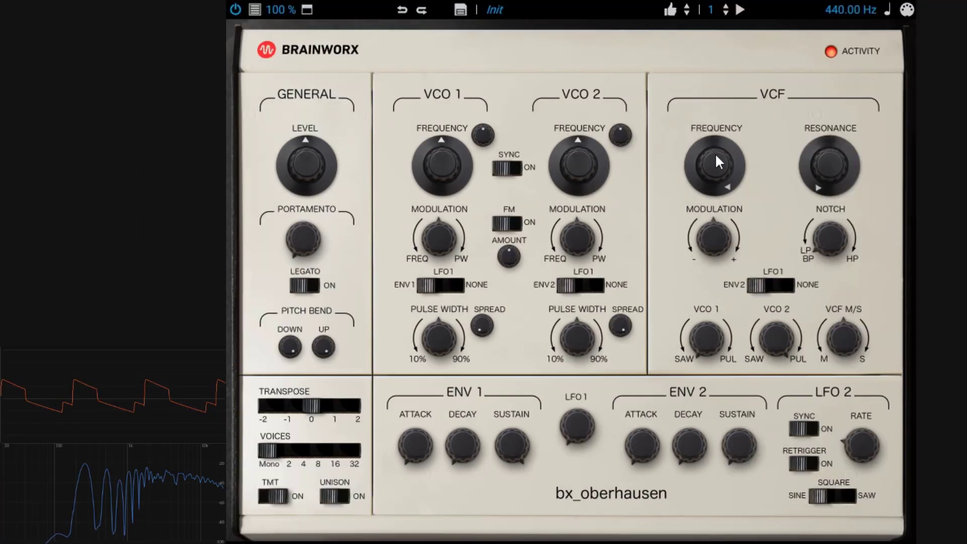
Sweep the VCF frequency down and back up to centre, and turn the VCF M/S balance fully to M
left_click_drag(717, 169, 734, 253)
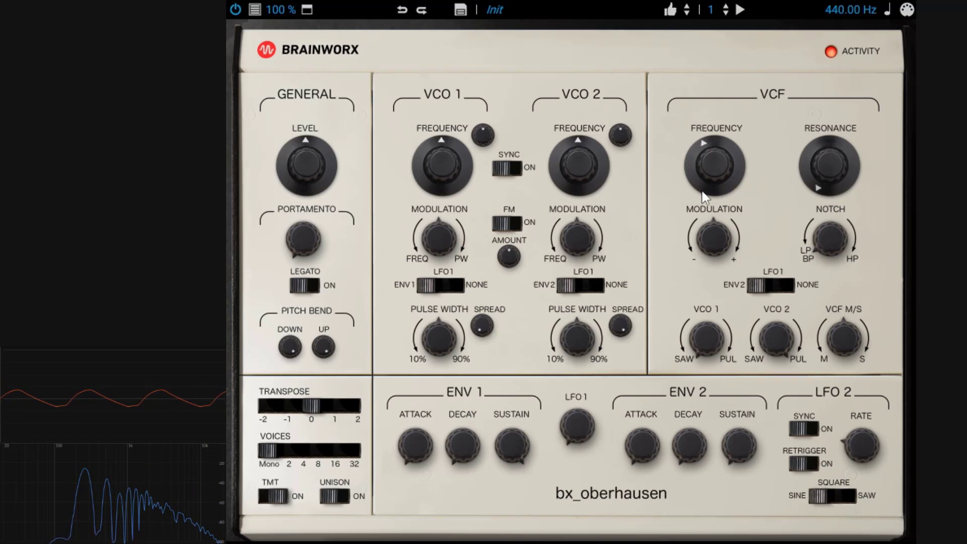
left_click_drag(717, 175, 718, 159)
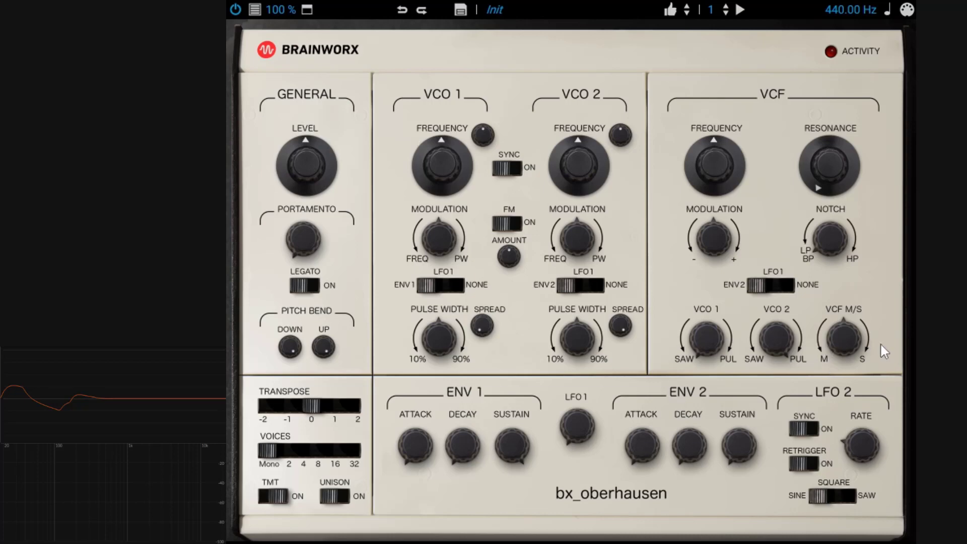
left_click_drag(847, 364, 848, 425)
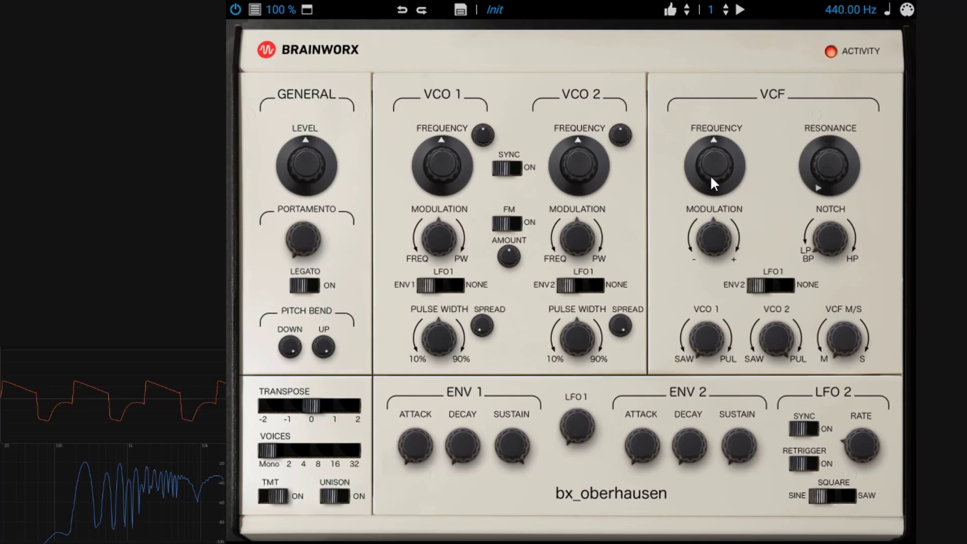
Sweep the VCF frequency well below centre, back up to about 1.28 kHz, and down low again
left_click_drag(710, 174, 731, 234)
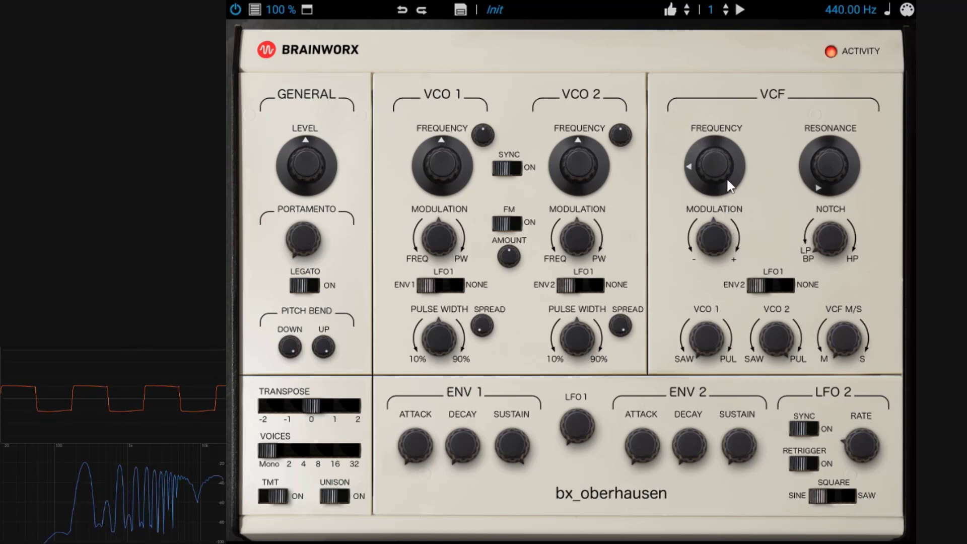
mouse_move(726, 177)
left_mouse_down()
mouse_move(728, 66)
mouse_move(732, 175)
left_mouse_up()
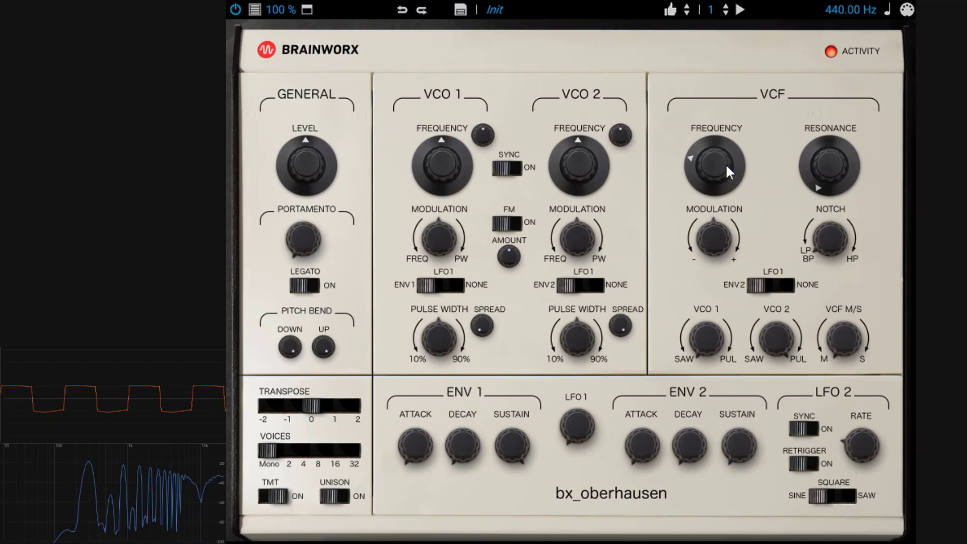
left_click_drag(726, 163, 775, 241)
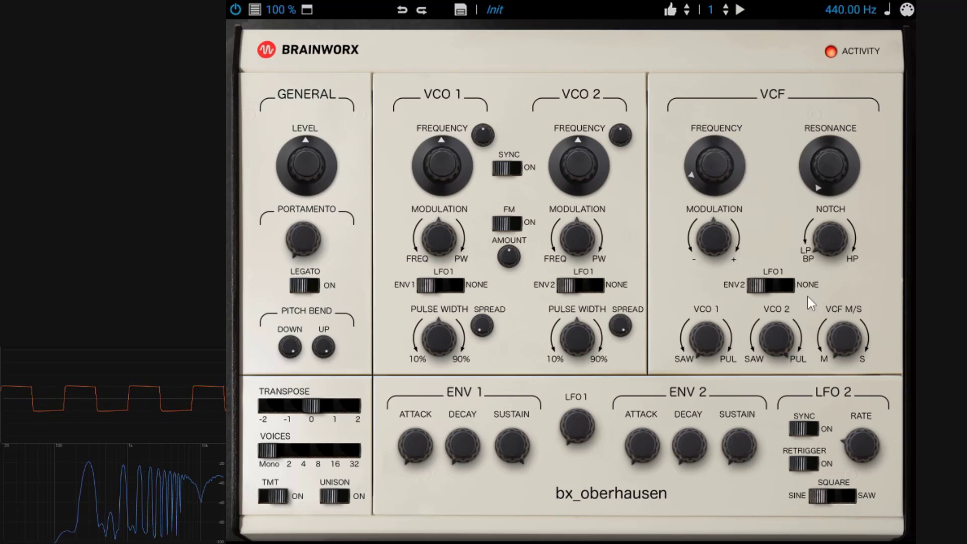
left_click_drag(720, 164, 716, 111)
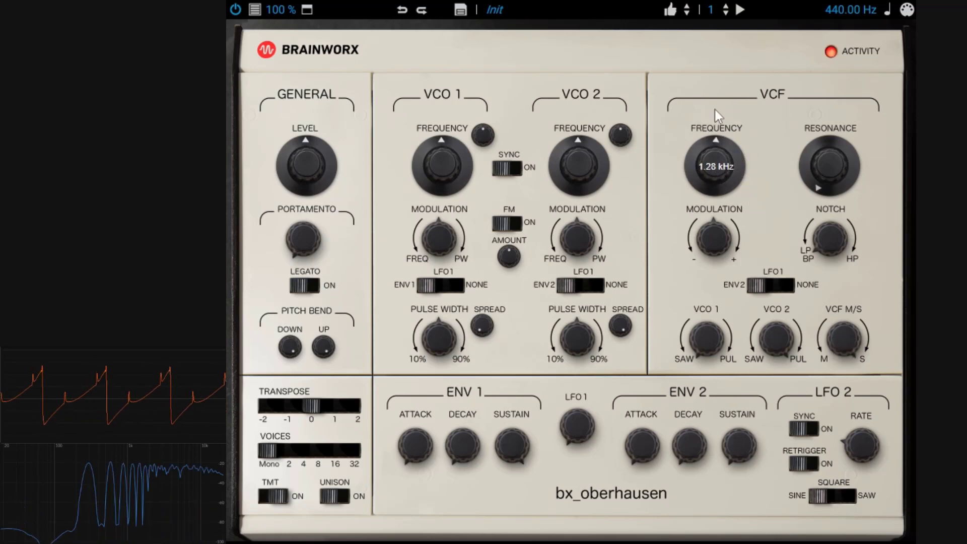
left_click_drag(721, 156, 735, 232)
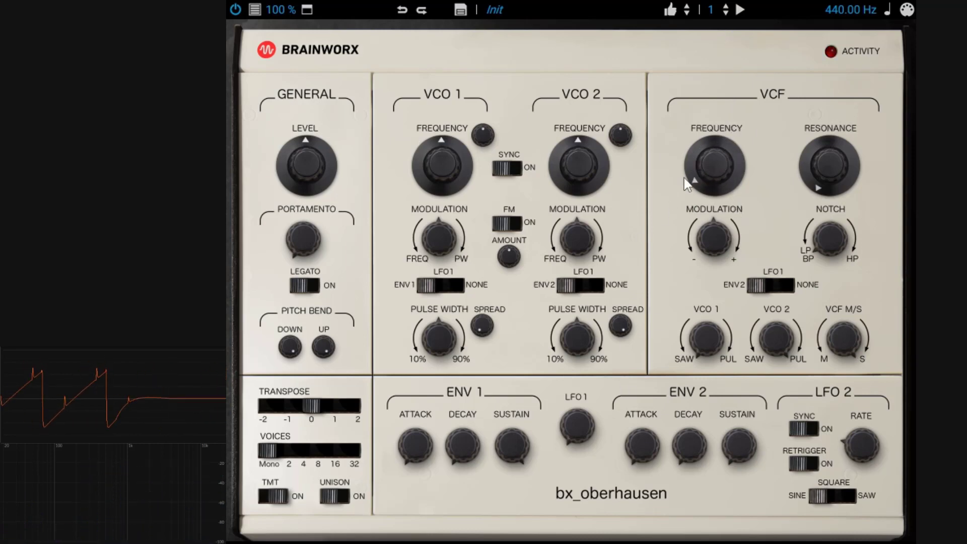
Vary the VCF M/S balance between the S and M sides while readjusting the VCF frequency
left_click_drag(837, 336, 852, 383)
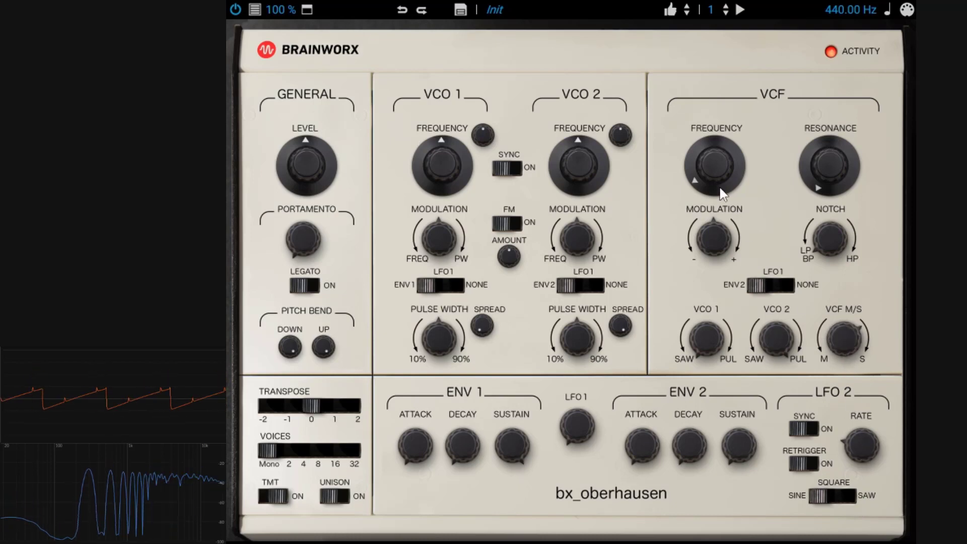
left_click_drag(716, 166, 720, 140)
left_click_drag(843, 351, 831, 433)
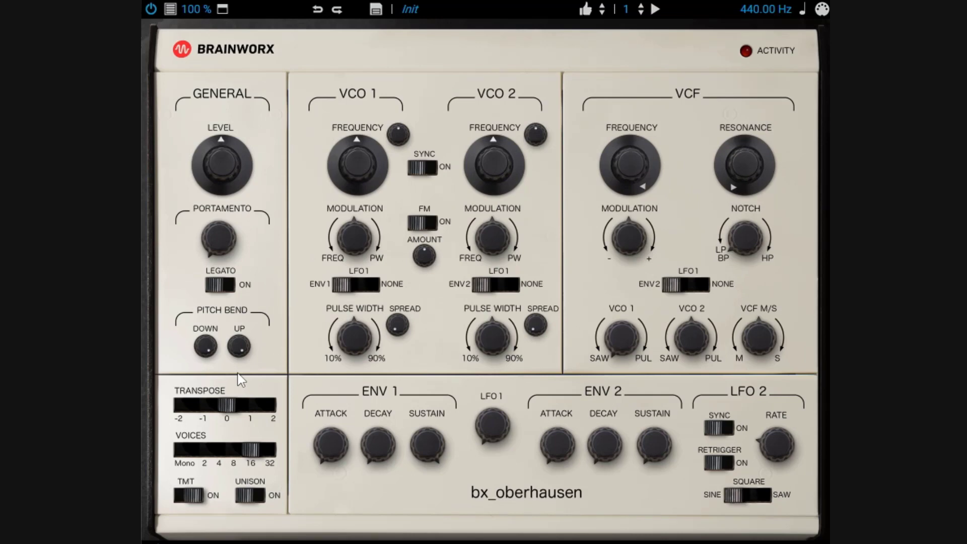
left_click(421, 8)
mouse_move(455, 47)
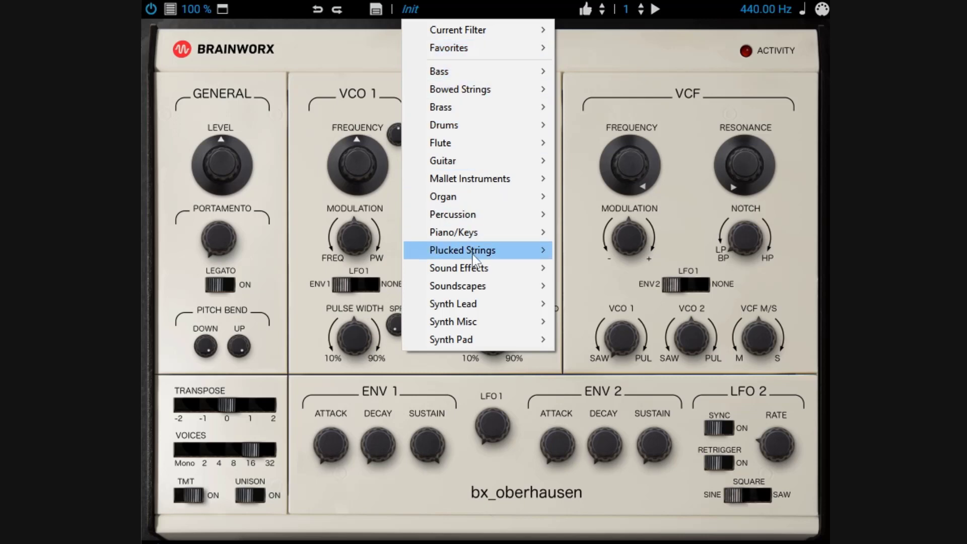
mouse_move(454, 325)
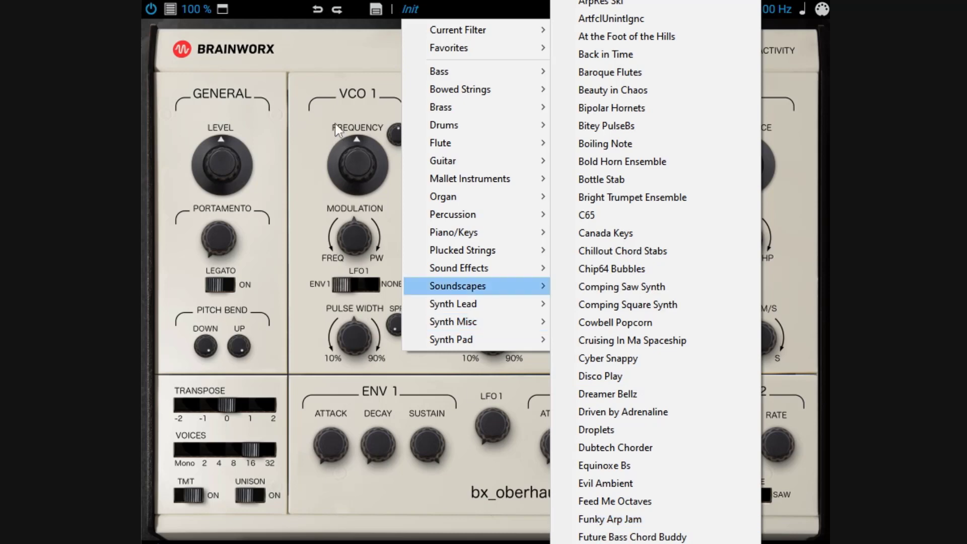
left_click(336, 56)
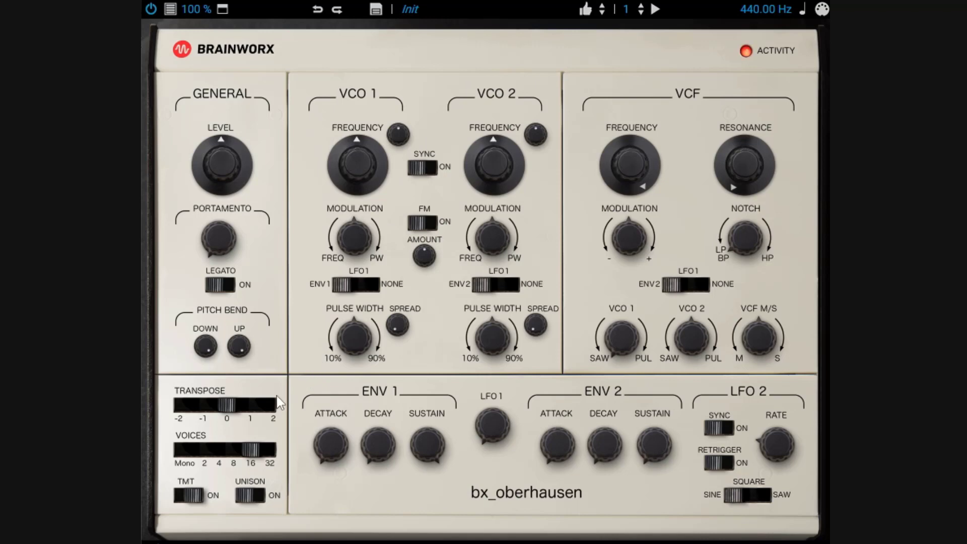
Step the transposition through -1, -2, 1 and 2, and return it to 0
left_click(202, 405)
left_click(184, 406)
left_click(250, 405)
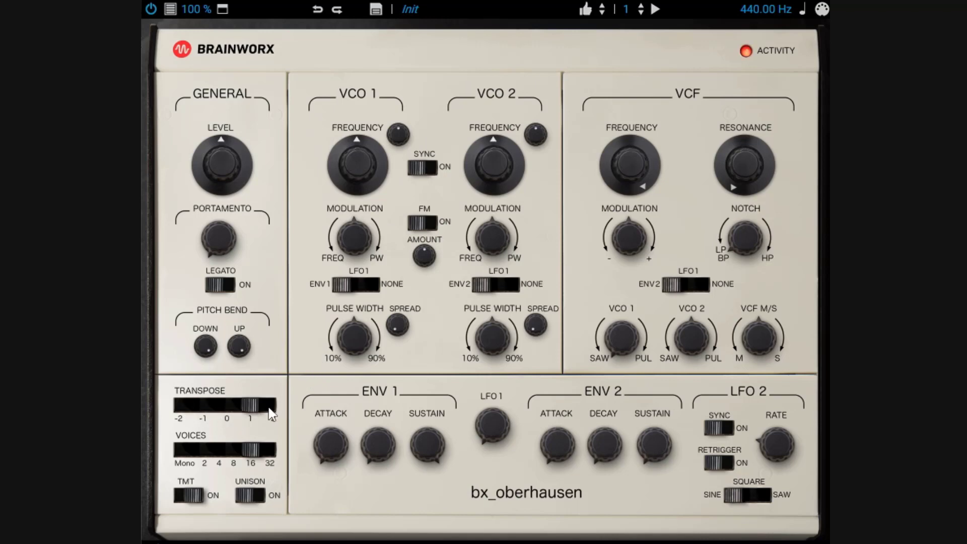
left_click(274, 408)
left_click(225, 410)
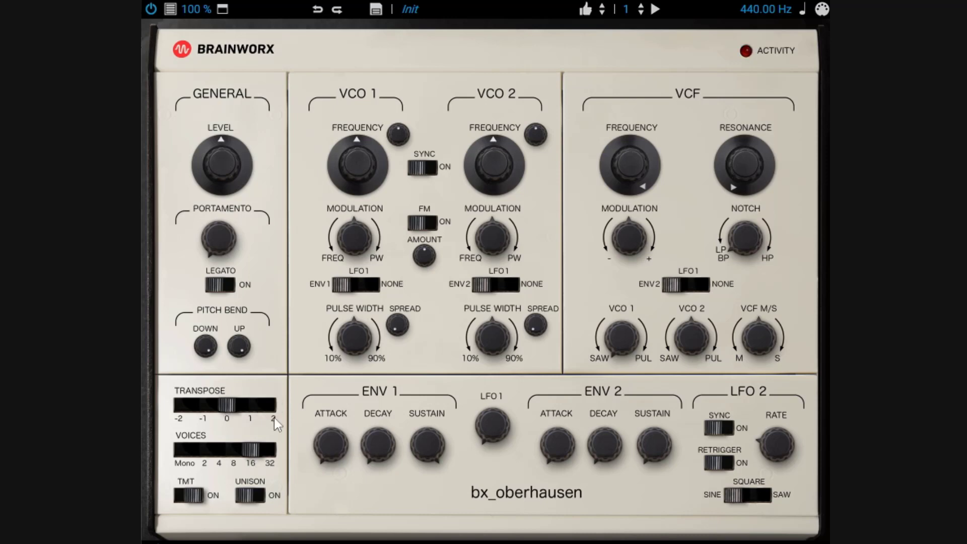
Reload the favorite Init preset to reset all controls
left_click(411, 9)
mouse_move(546, 45)
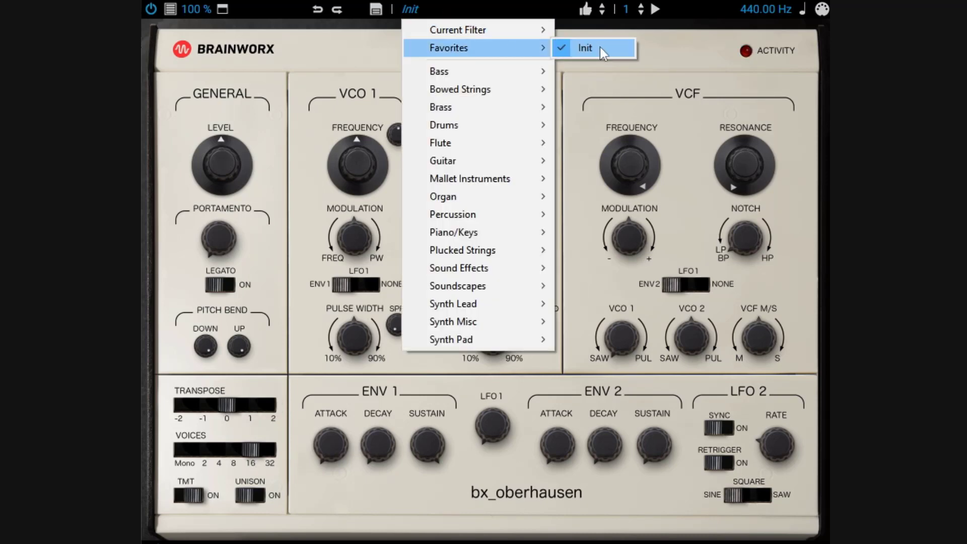
left_click(599, 47)
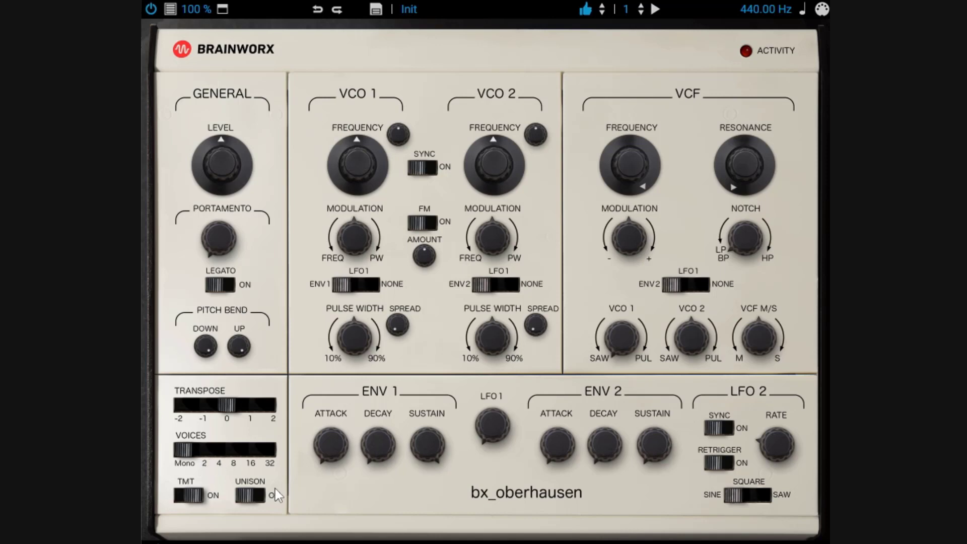
Raise the voice count step by step through 2 and 8 to 16
left_click(205, 462)
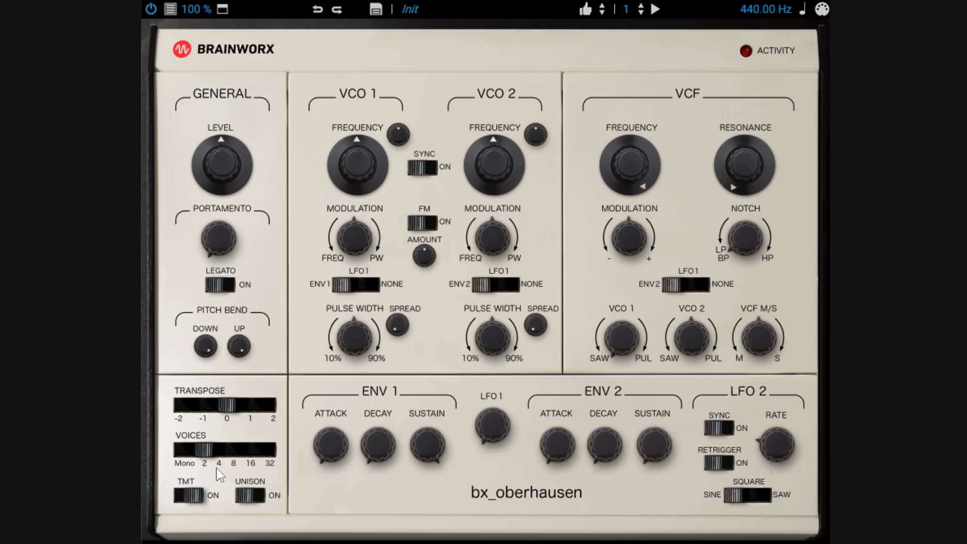
left_click_drag(217, 456, 244, 450)
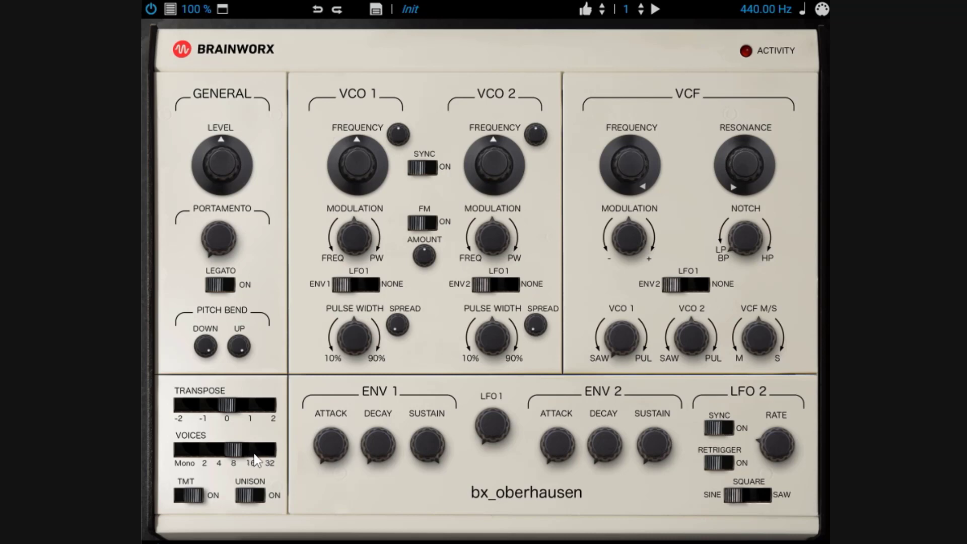
left_click(254, 455)
Turn on Unison, reduce the voice count to 8, and toggle Unison again
left_click(258, 497)
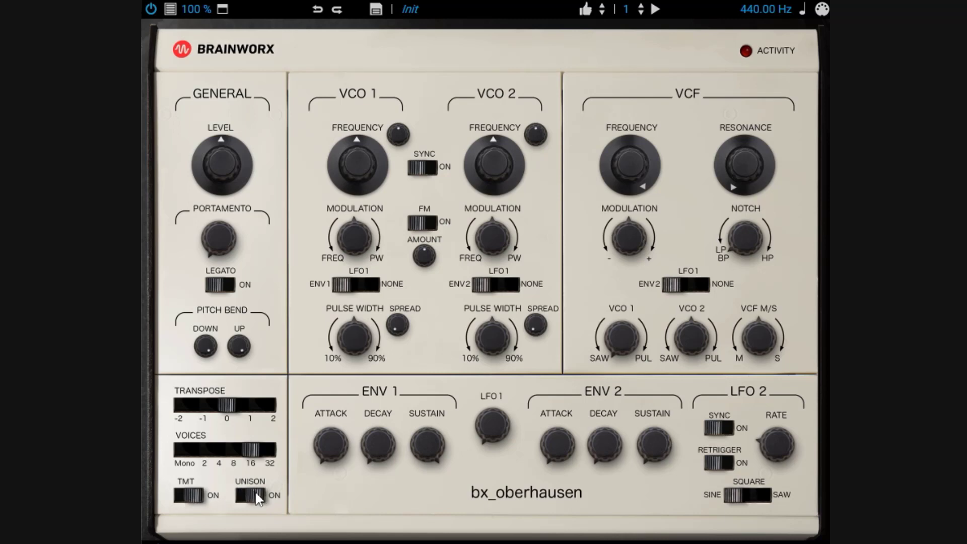
left_click(234, 455)
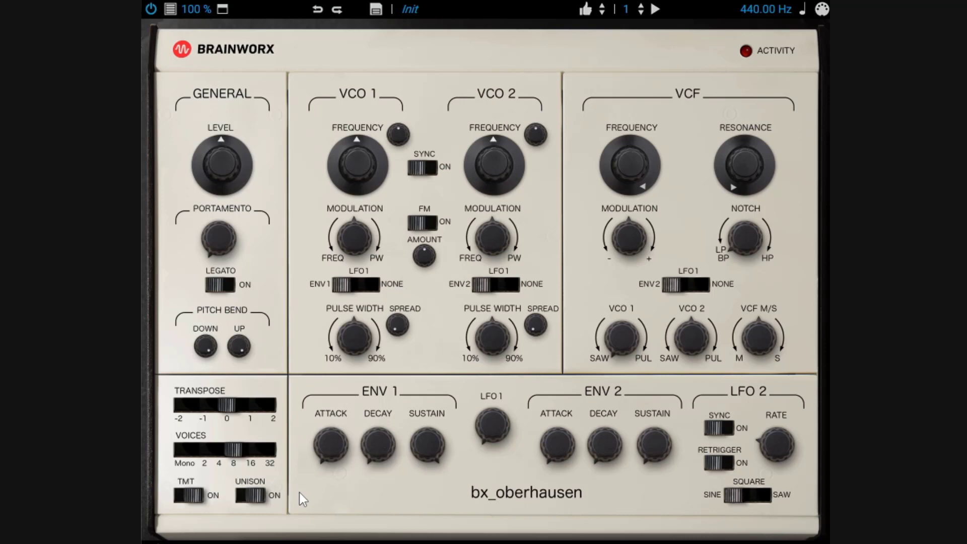
left_click(250, 494)
Switch TMT off and back on
left_click(184, 496)
left_click(193, 498)
left_click(186, 500)
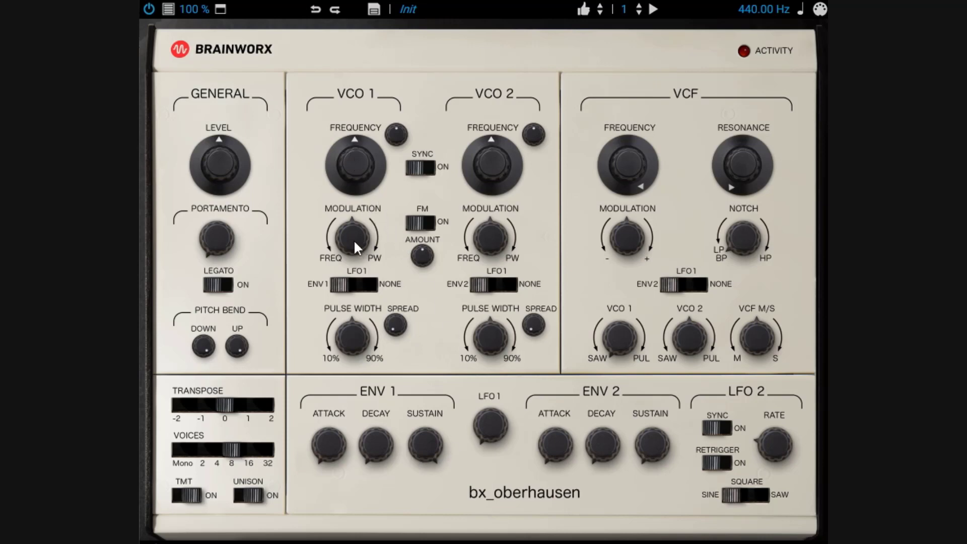
Turn VCO 1's modulation strongly towards FREQ with LFO1 as its source, and compare TMT switched off and on
left_click_drag(355, 242, 350, 270)
left_click(356, 286)
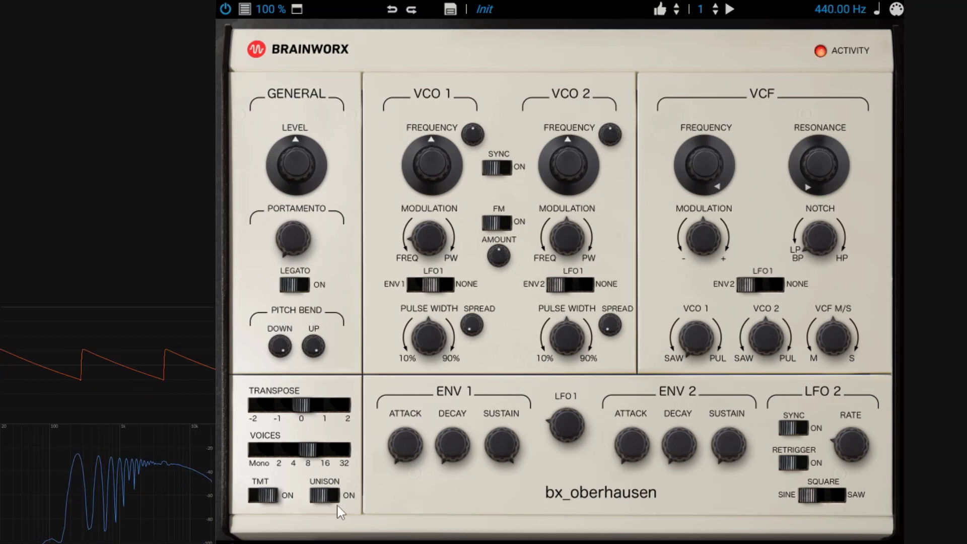
left_click(260, 500)
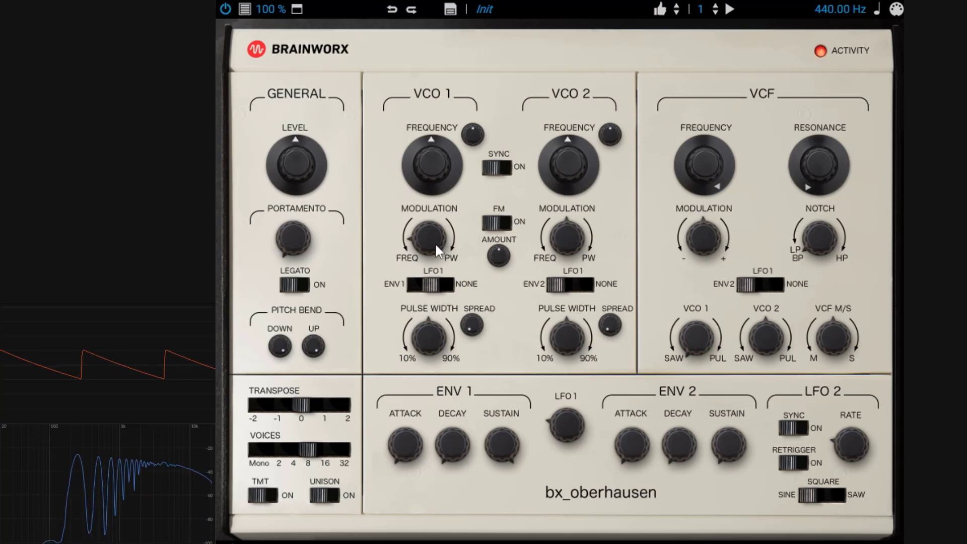
left_click_drag(437, 244, 440, 283)
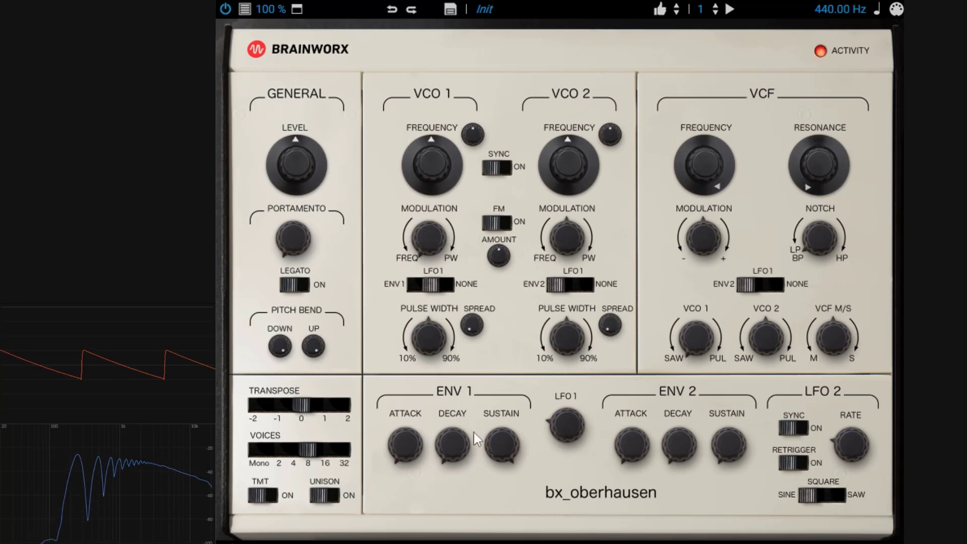
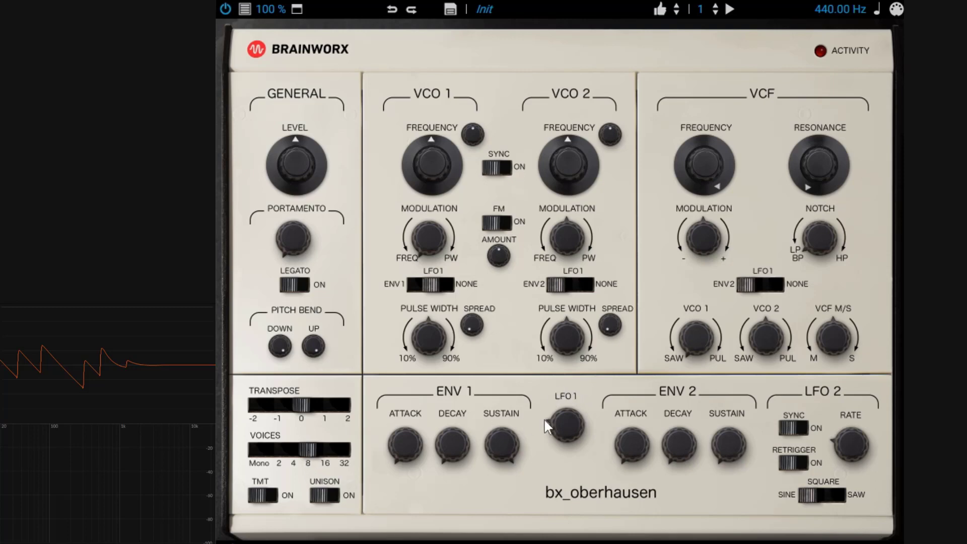
left_click(271, 495)
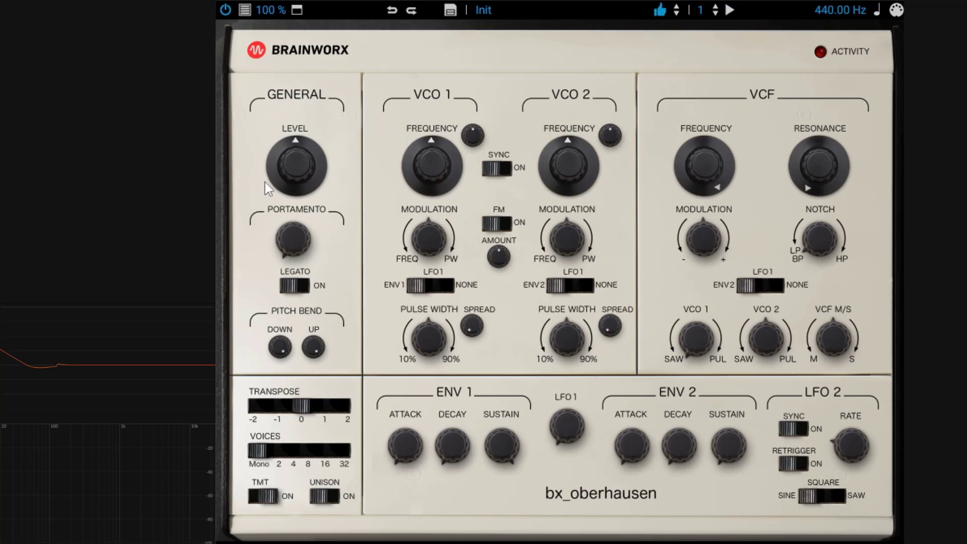
Set the output level to -1.0 dB and try a raised Portamento with Legato switched on and off
left_click_drag(289, 164, 294, 145)
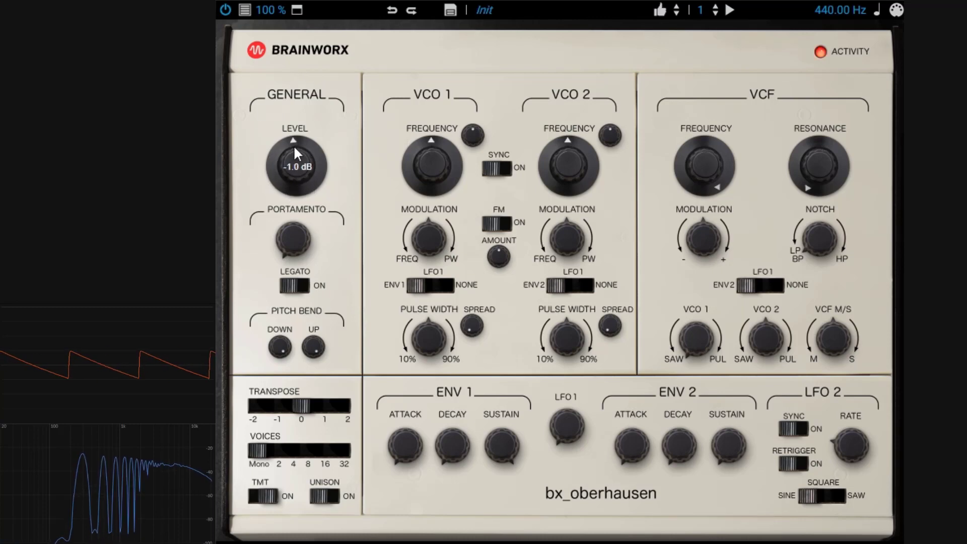
left_click_drag(303, 256, 295, 201)
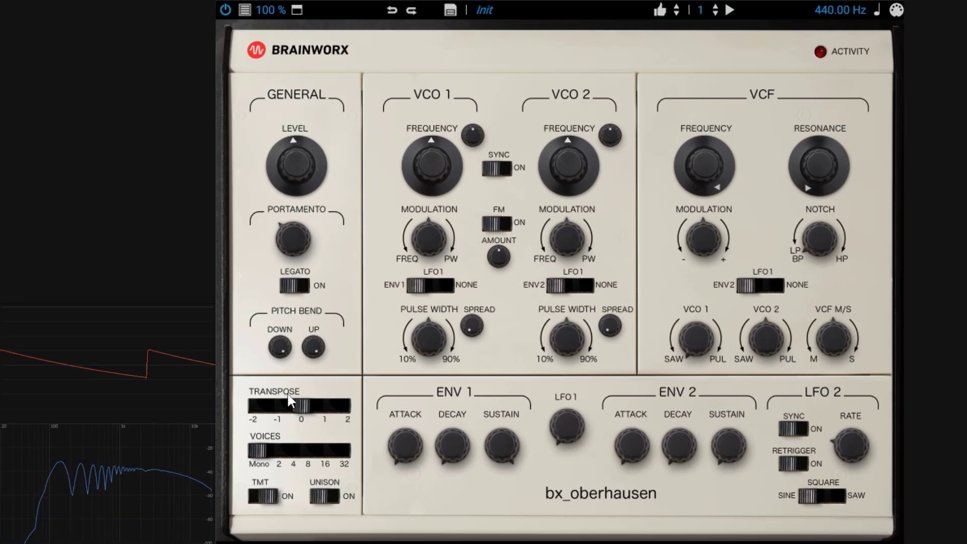
left_click(305, 289)
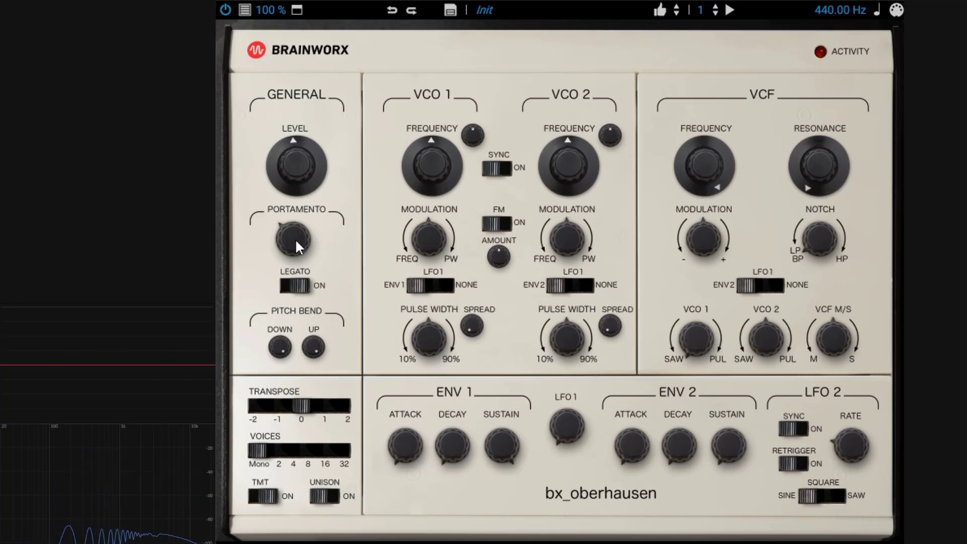
left_click(295, 285)
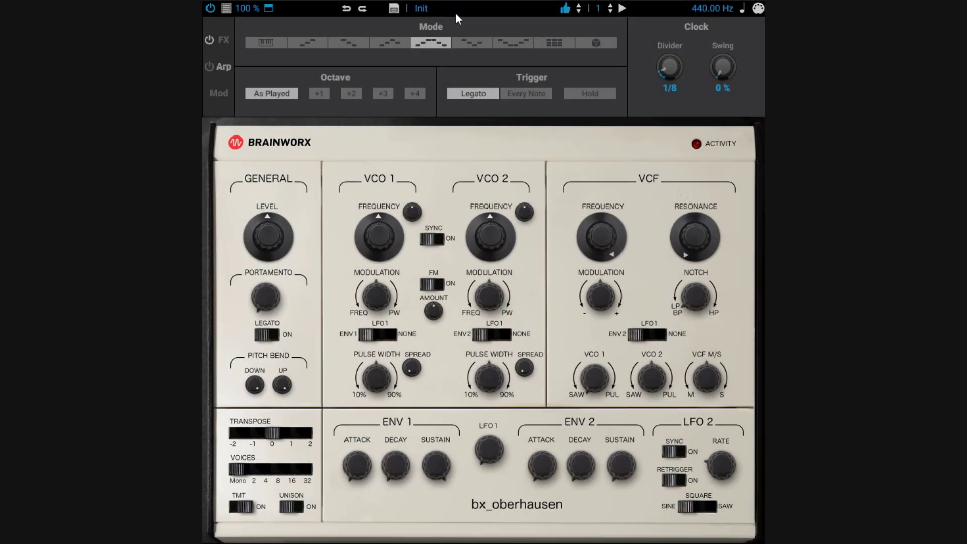
Show the effects section and move Blue Chorus to the first slot of the chain, ahead of Air Band
left_click(223, 41)
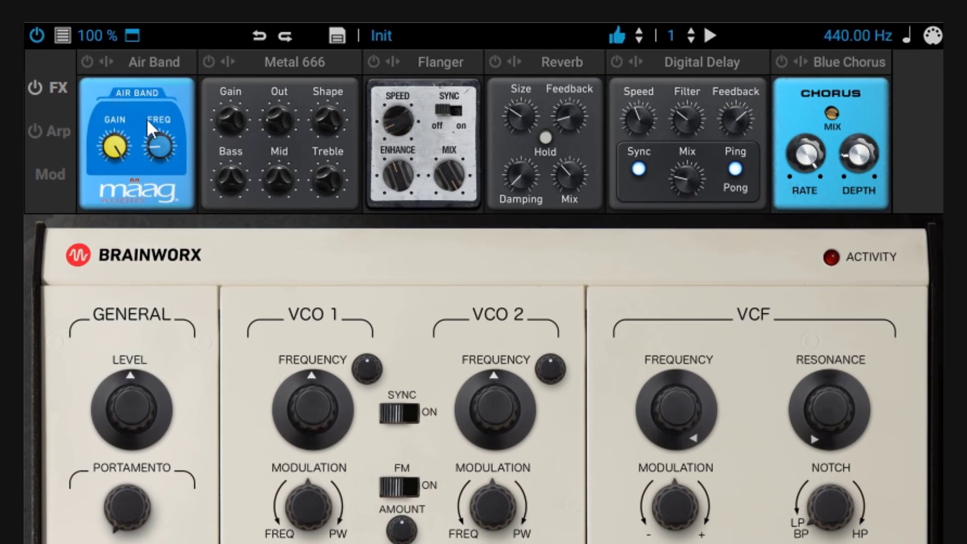
left_click_drag(794, 69, 199, 81)
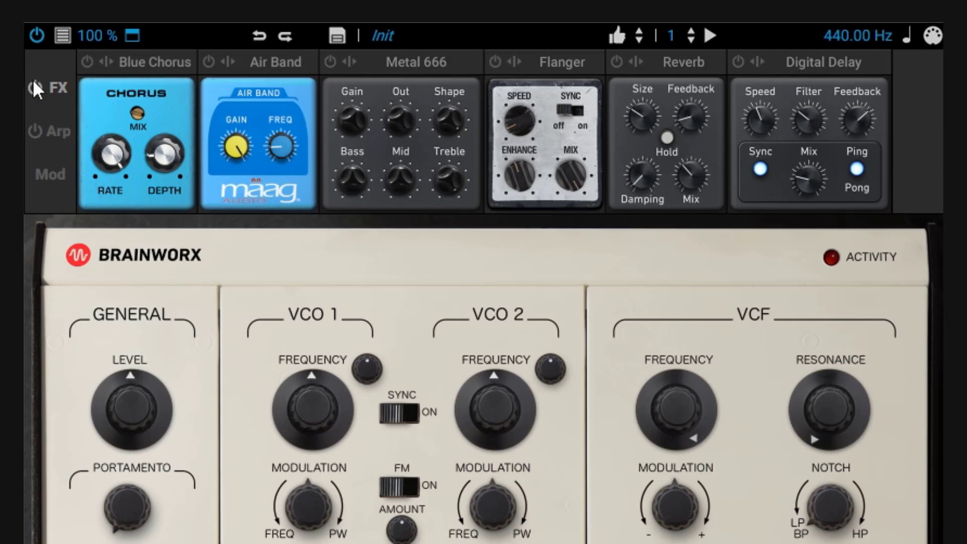
Switch to the arpeggiator and shape its sound with lower ENV 1 sustain, slight decay, reduced VCF frequency and resonance at -0.60 dB
left_click(55, 133)
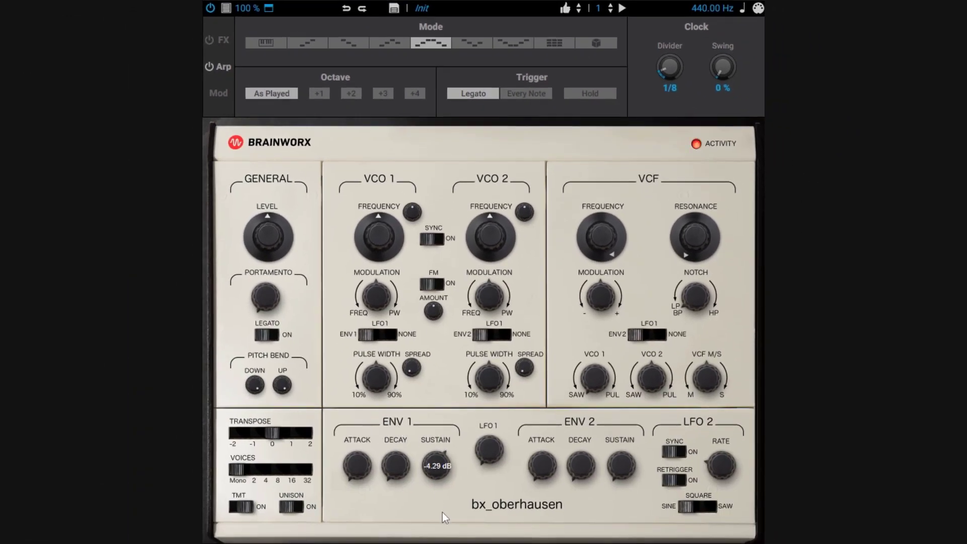
mouse_move(442, 512)
left_mouse_down()
mouse_move(436, 504)
mouse_move(451, 530)
mouse_move(438, 524)
left_mouse_up()
left_click_drag(433, 464, 445, 528)
left_click_drag(394, 464, 399, 476)
left_click_drag(604, 236, 610, 272)
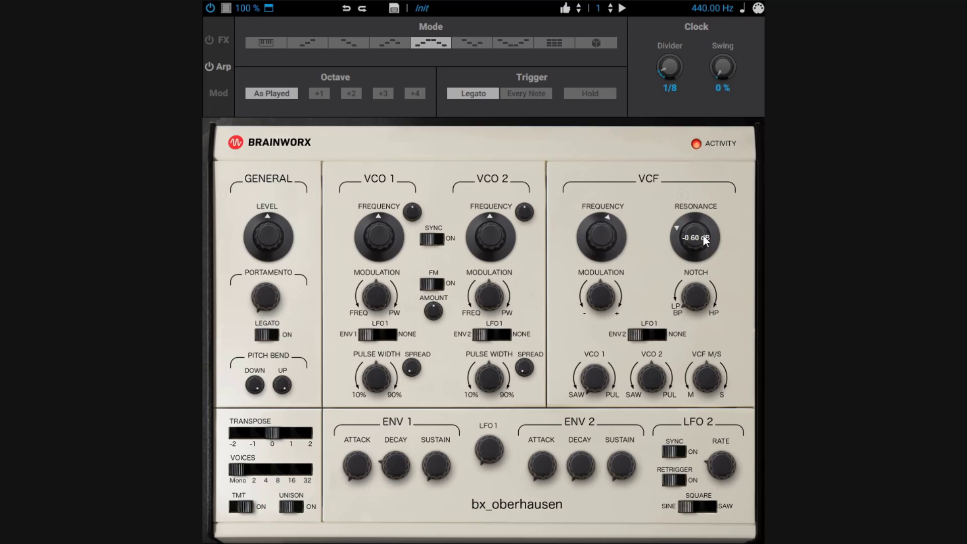
mouse_move(403, 464)
scroll(397, 464, "up", 2)
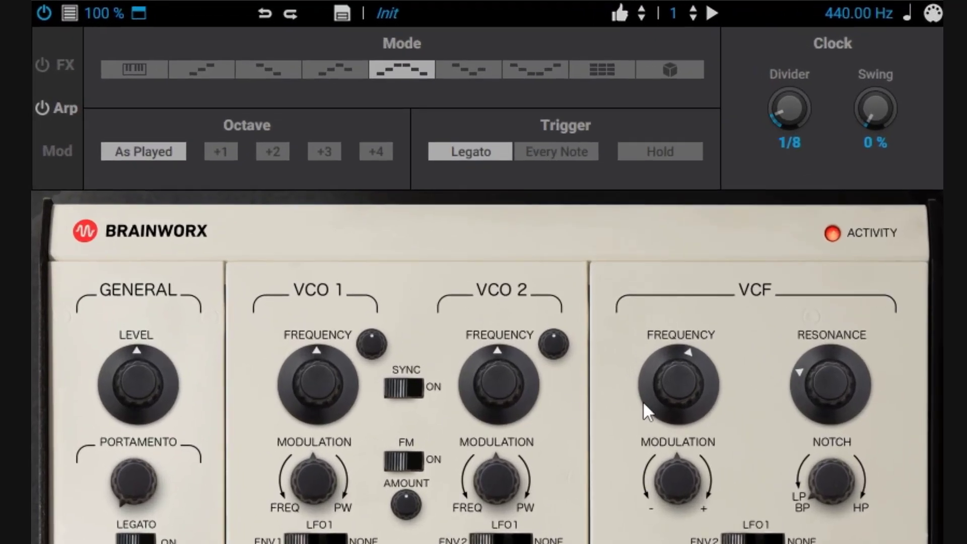
scroll(650, 399, "up", 2)
Audition the arpeggiator modes in order, from keyboard order through ascending and descending to the rising-falling and falling-rising patterns
left_click(137, 68)
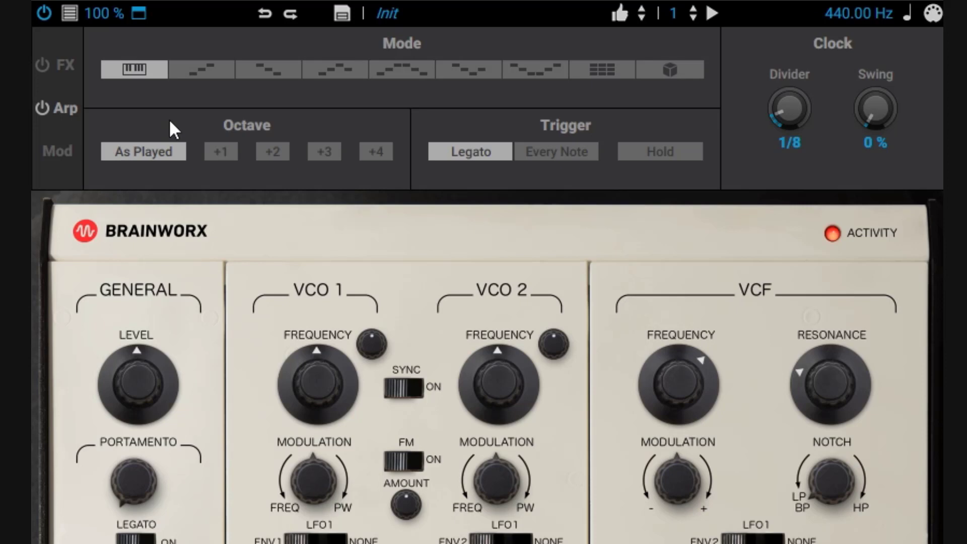
left_click(191, 70)
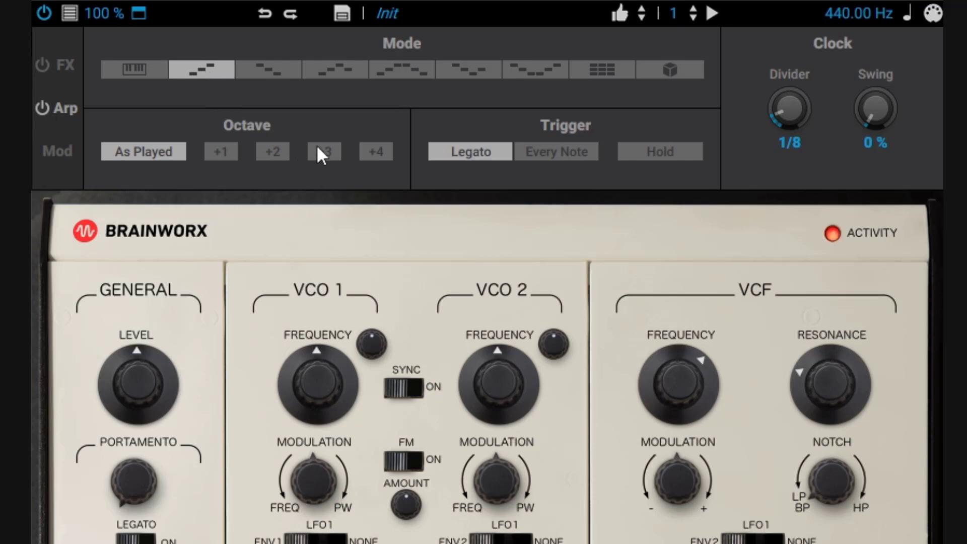
left_click(276, 73)
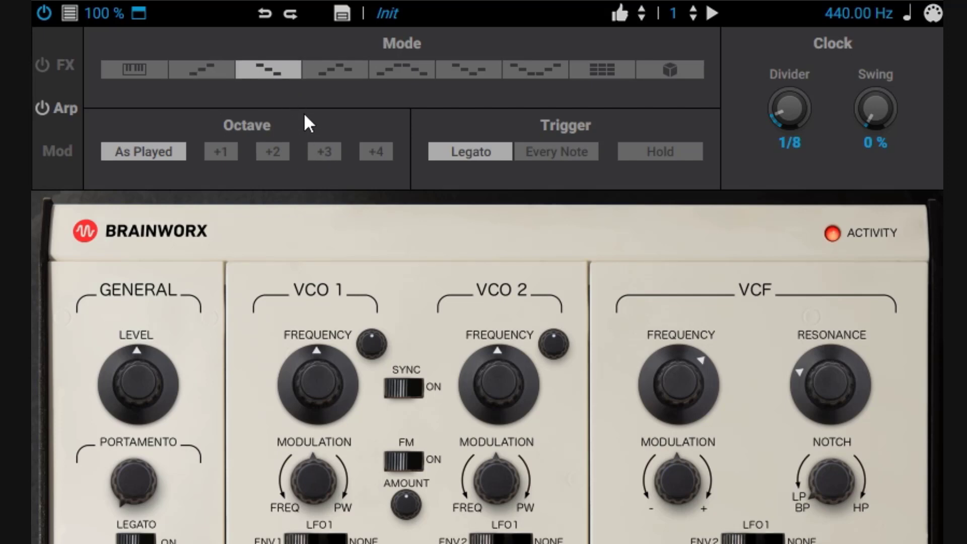
left_click(335, 74)
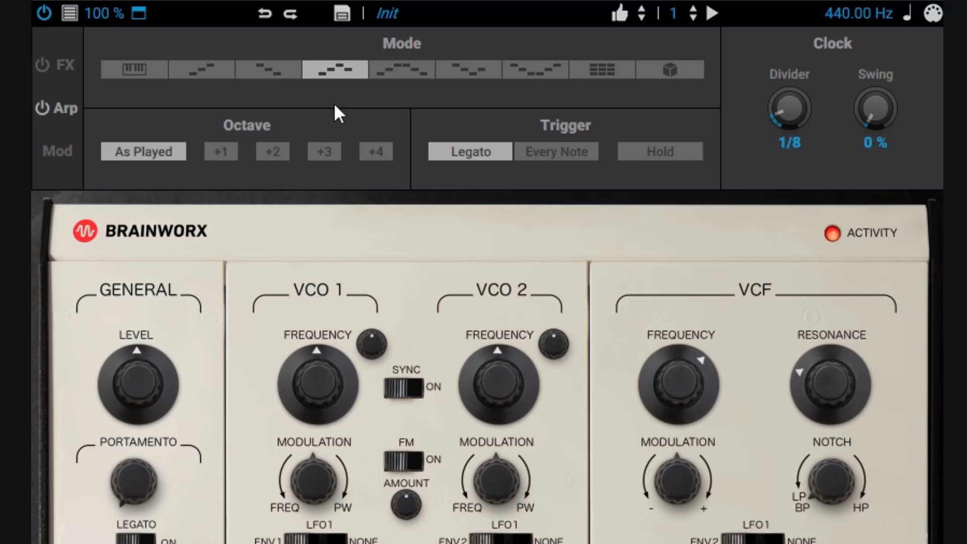
left_click(391, 75)
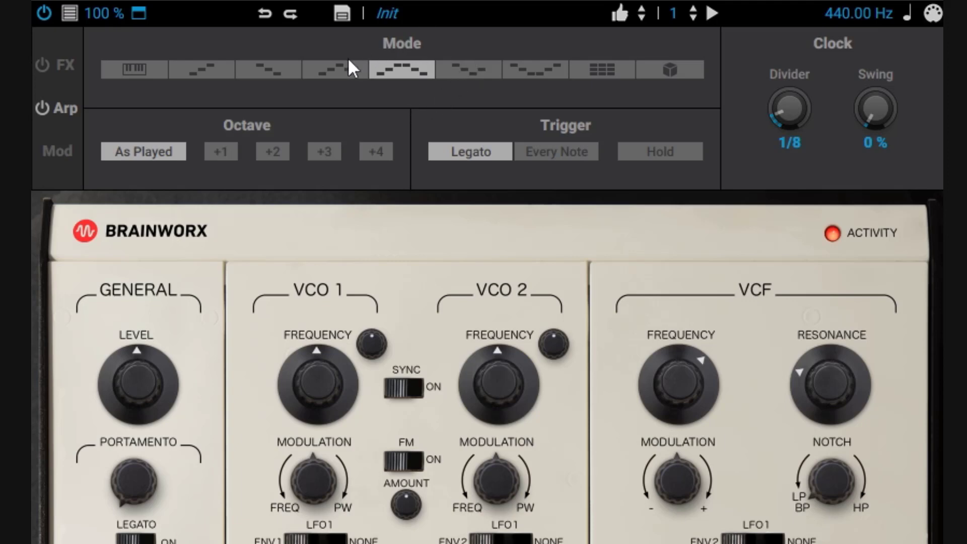
left_click(461, 69)
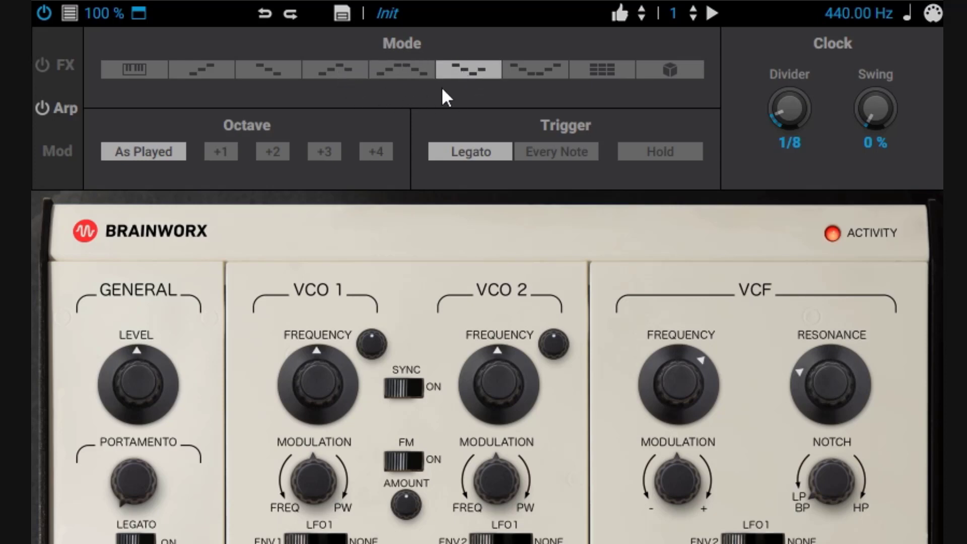
left_click(540, 72)
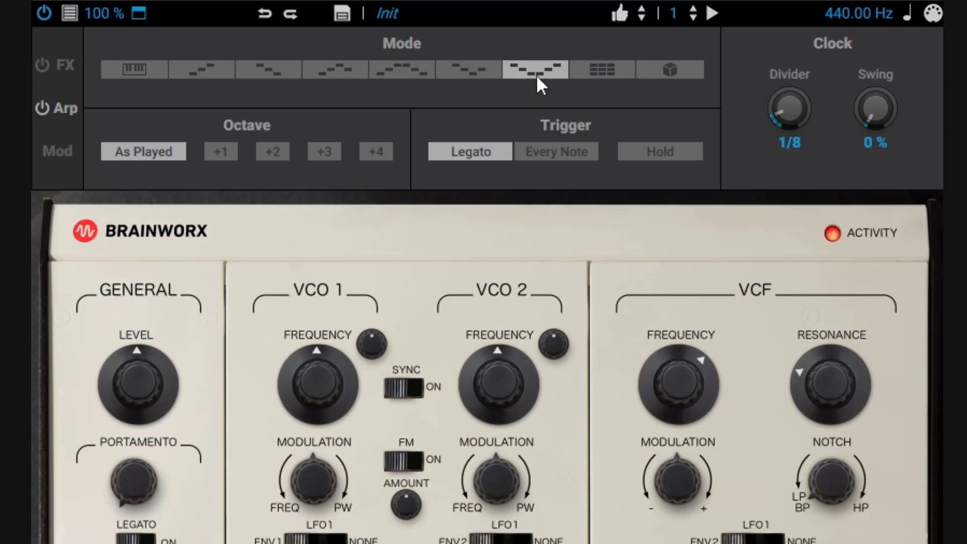
Try the arpeggiator's block-chord mode with a higher voice count, and try the dice mode
left_click(598, 70)
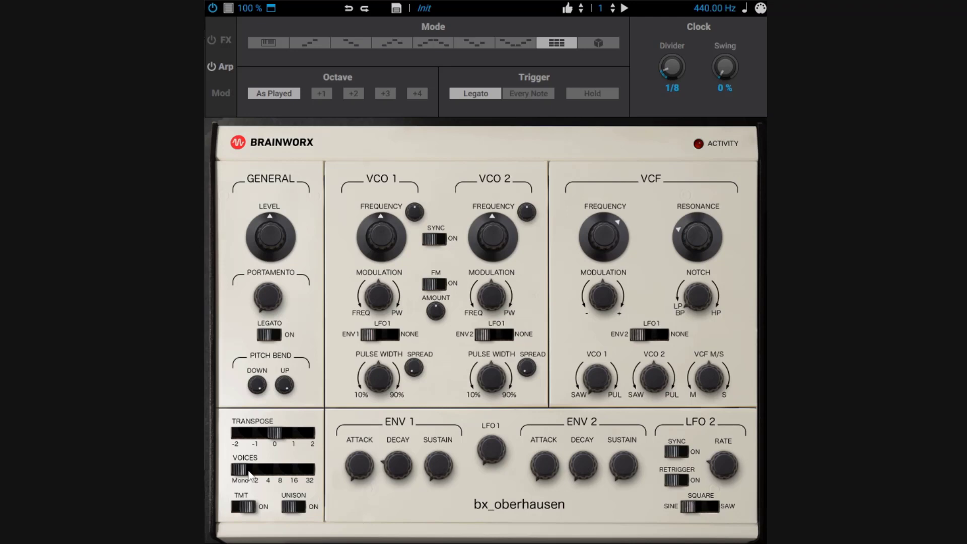
left_click_drag(257, 474, 273, 478)
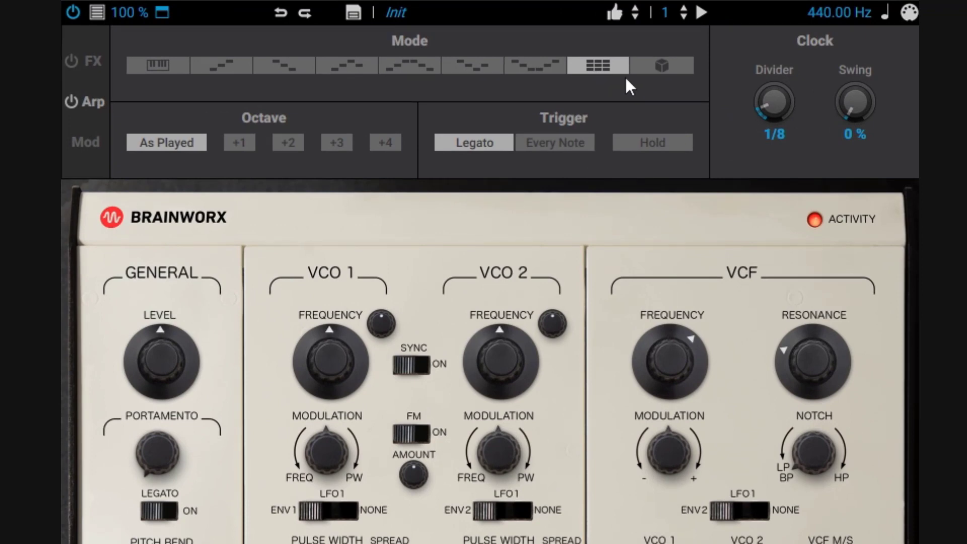
left_click(663, 65)
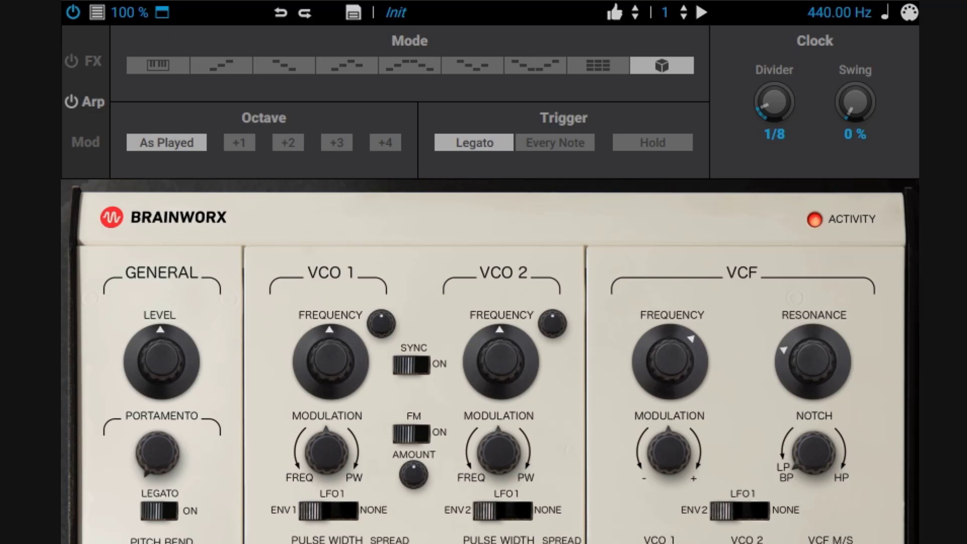
Select the ascending arpeggiator mode and sweep the clock Divider up to 1/32 D, trying Swing and leaving it at 0 %
left_click(216, 71)
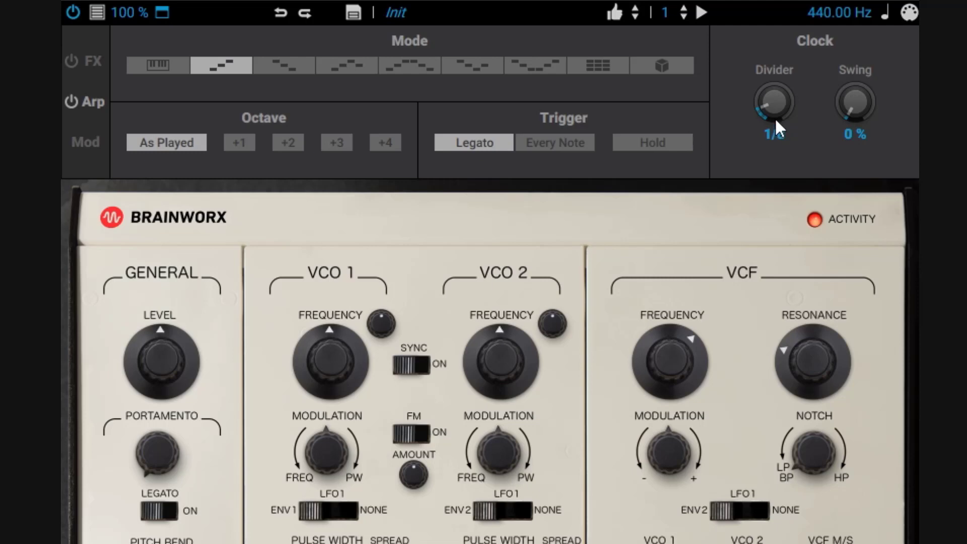
left_click_drag(779, 101, 797, 51)
mouse_move(777, 98)
left_mouse_down()
mouse_move(786, 155)
mouse_move(765, 129)
mouse_move(771, 92)
left_mouse_up()
left_click_drag(782, 117, 792, 60)
left_click_drag(861, 92, 885, 129)
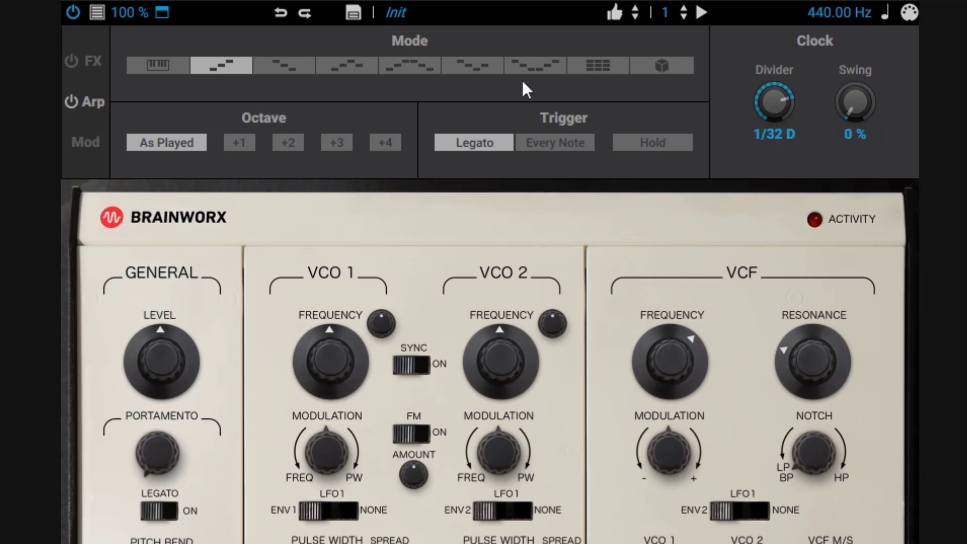
Set the arpeggiator to the keyboard-order mode with a clock Divider of 1/16
left_click(187, 63)
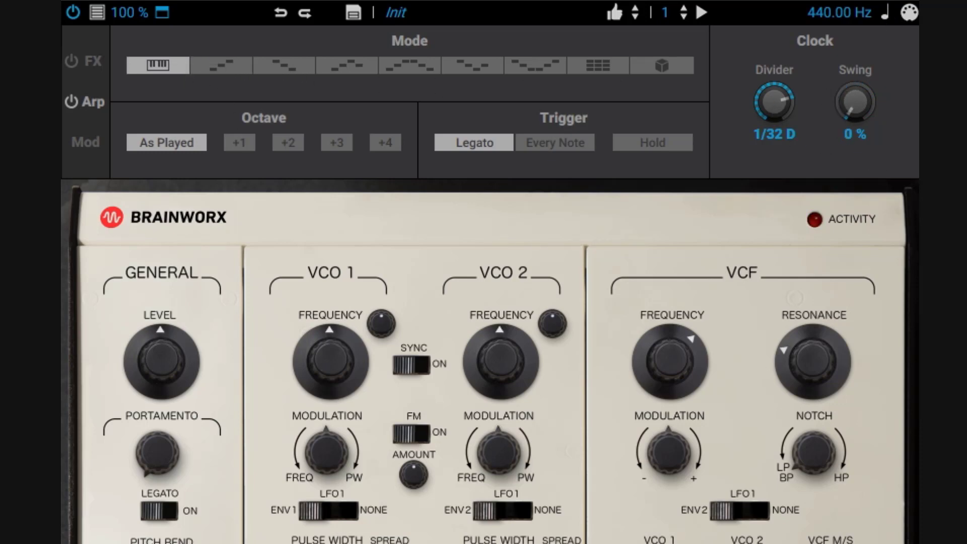
left_click_drag(765, 86, 757, 101)
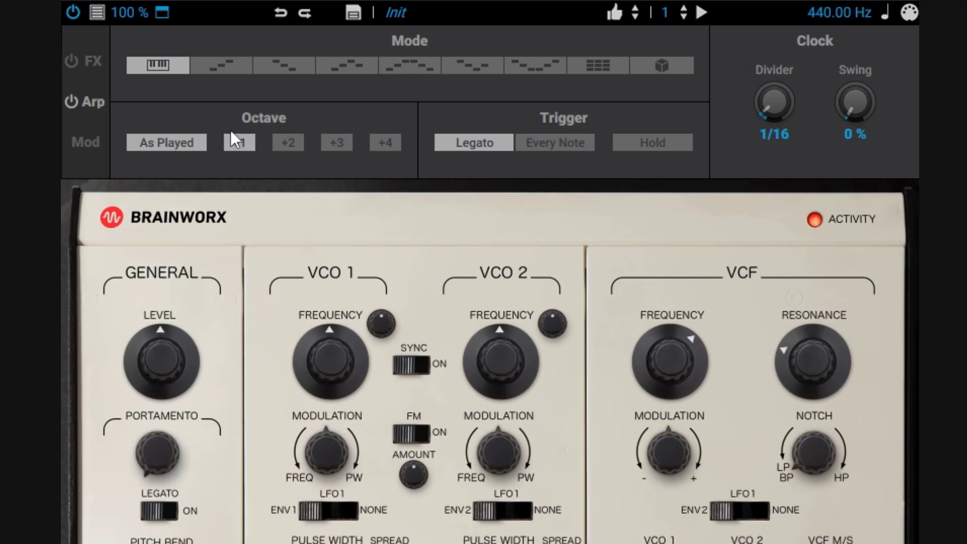
Try the arpeggiator's octave options from +1 to +4, and return to As Played only
left_click(241, 137)
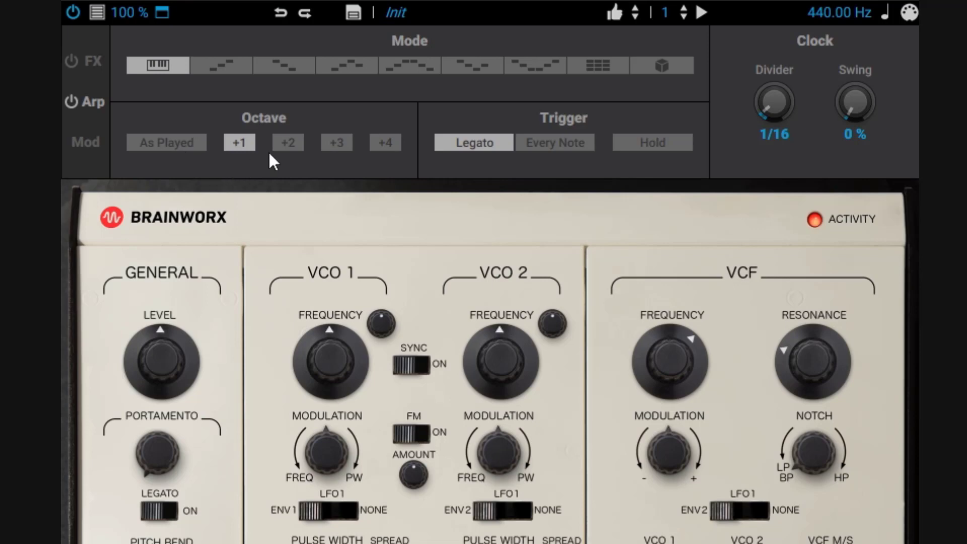
left_click(289, 139)
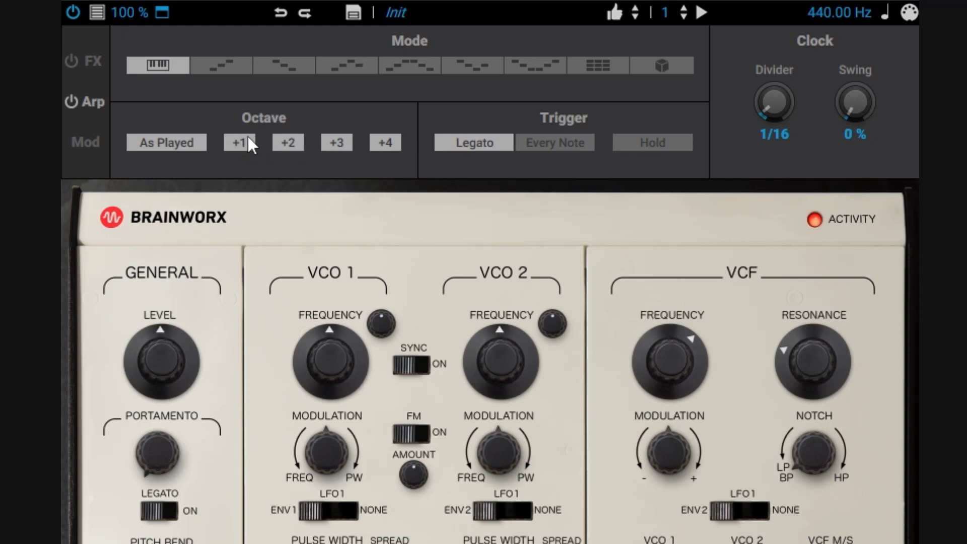
left_click(290, 144)
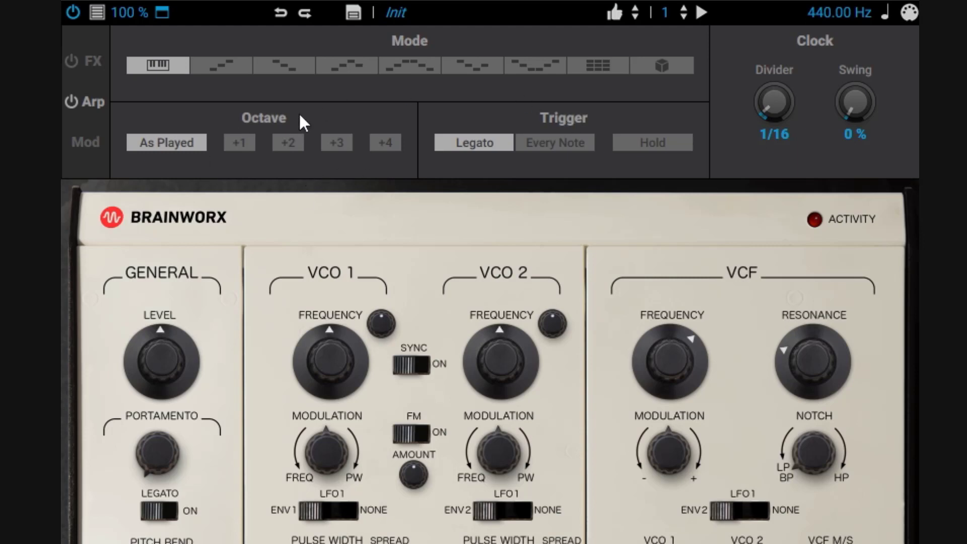
Use Hold on the arpeggio while lowering the VCF frequency and raising the resonance, toggling Hold until it is off
left_click(671, 143)
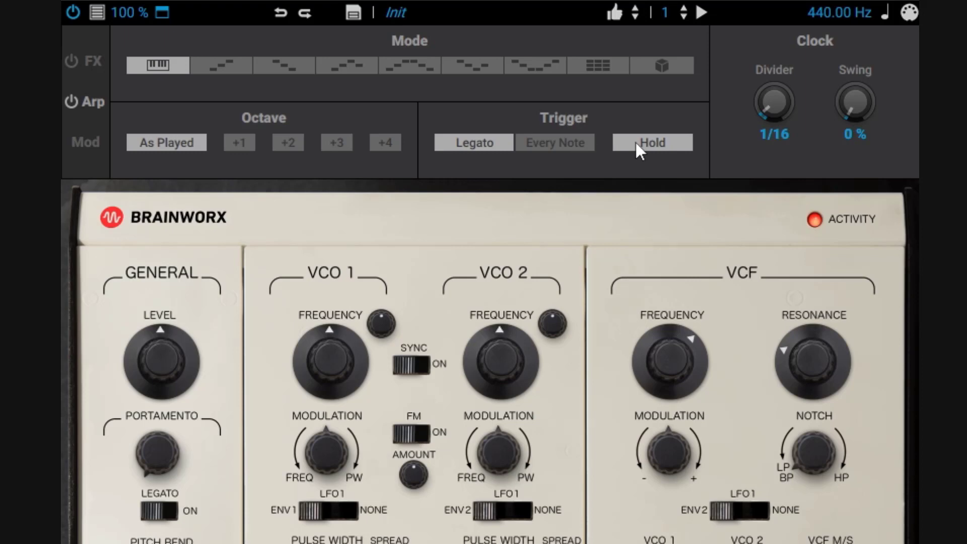
left_click_drag(668, 371, 686, 394)
left_click_drag(830, 353, 832, 337)
left_click(657, 144)
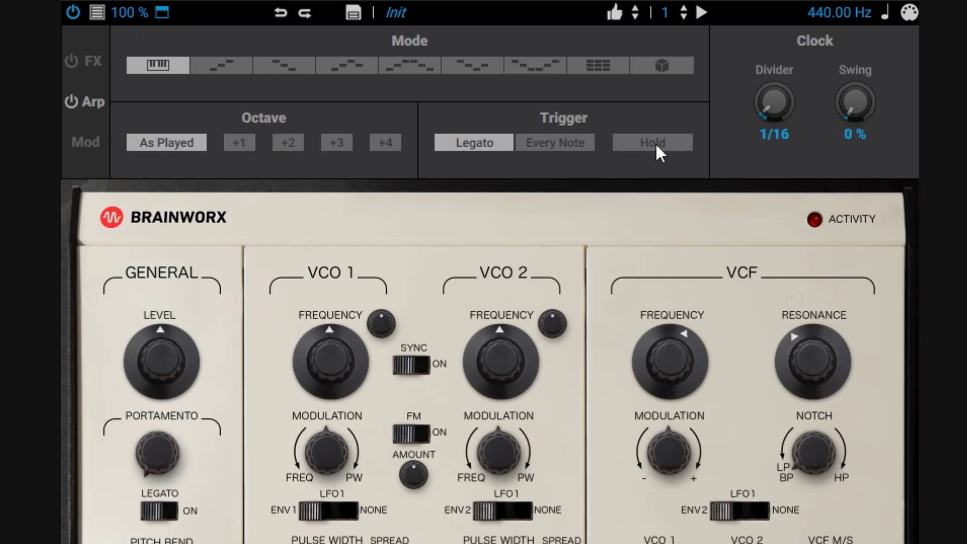
left_click(657, 146)
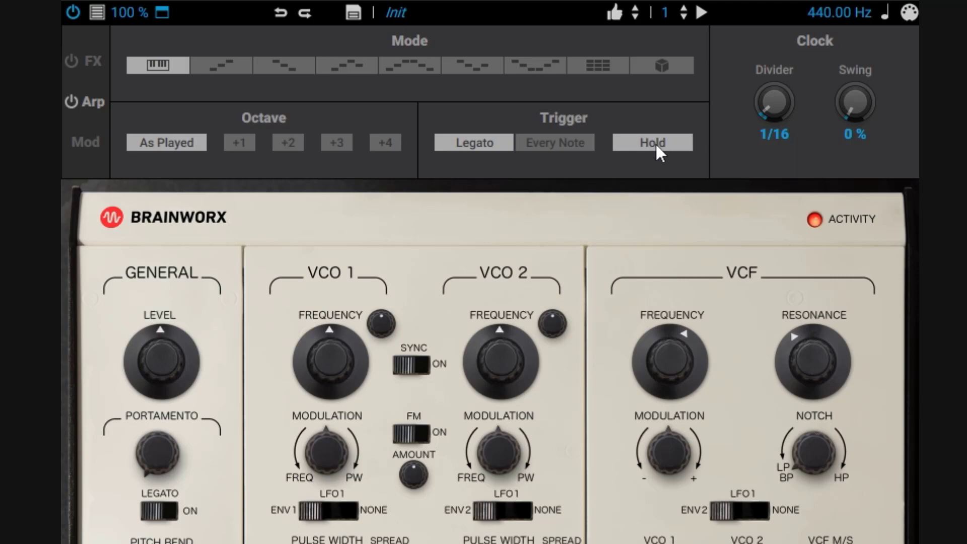
left_click(655, 143)
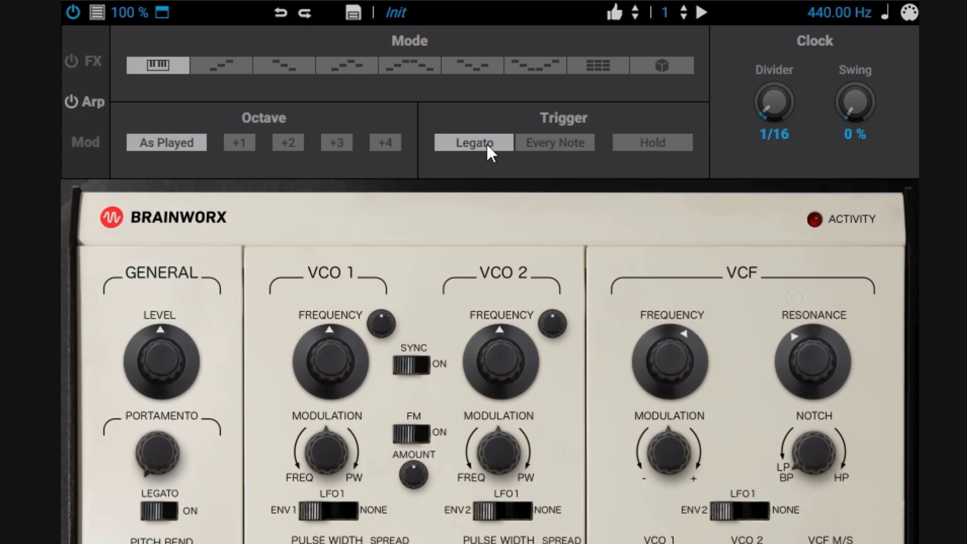
Compare the arpeggiator's Every Note trigger with Legato, returning to Legato
left_click(537, 144)
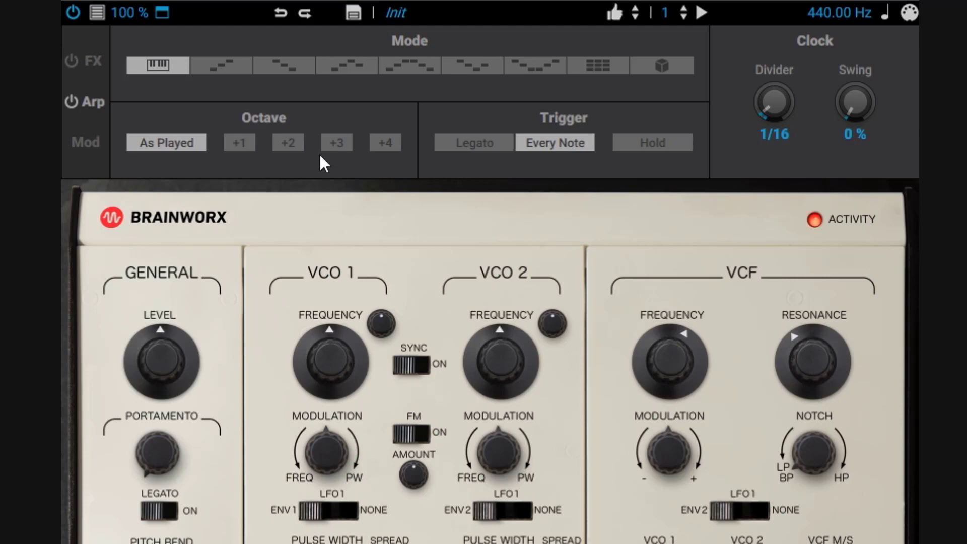
left_click(492, 143)
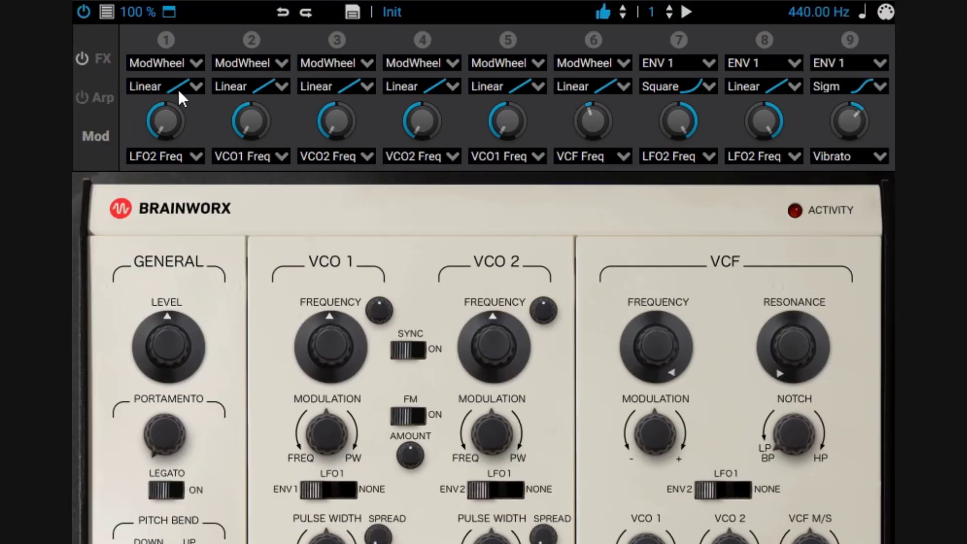
Route LFO 2 to VCO 1 Frequency in modulation slot 1 and enable the slot
left_click(170, 63)
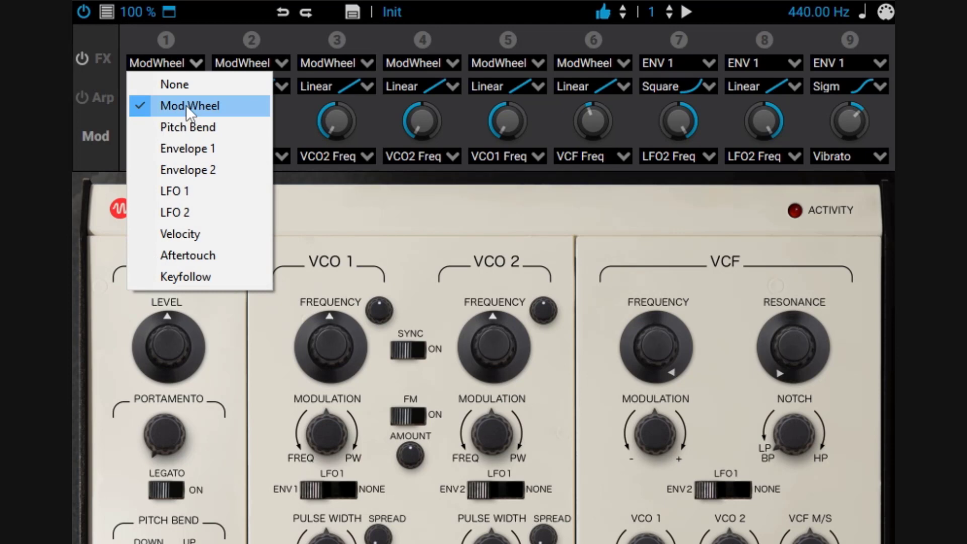
left_click(306, 115)
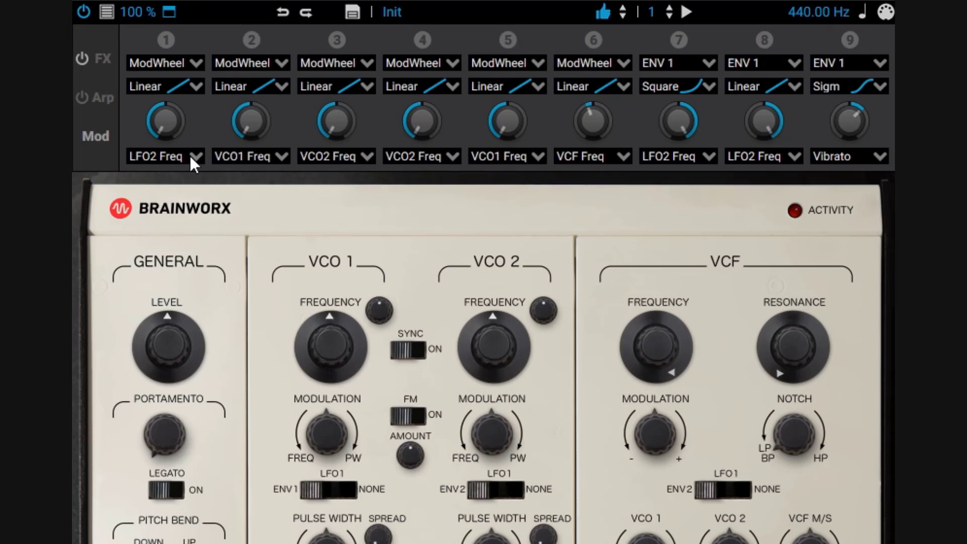
left_click(189, 63)
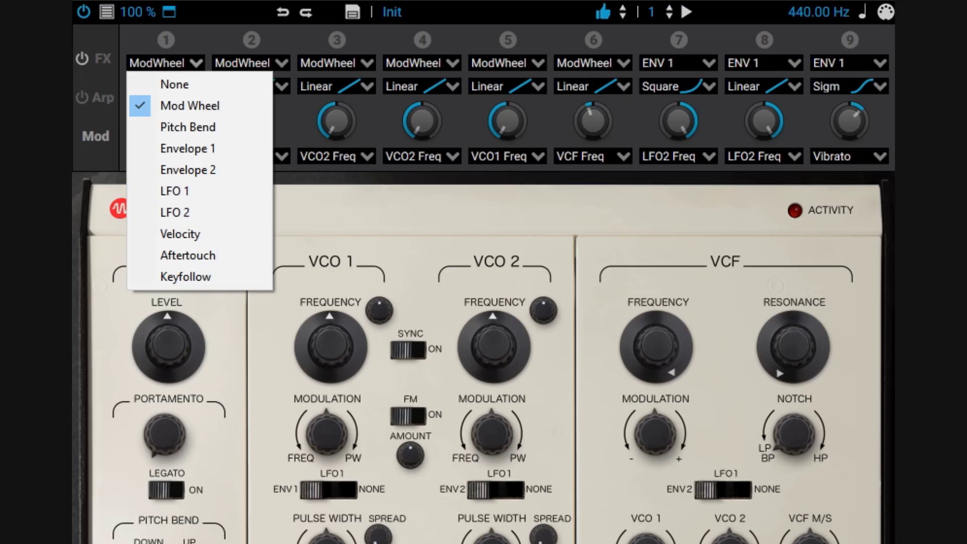
left_click(184, 213)
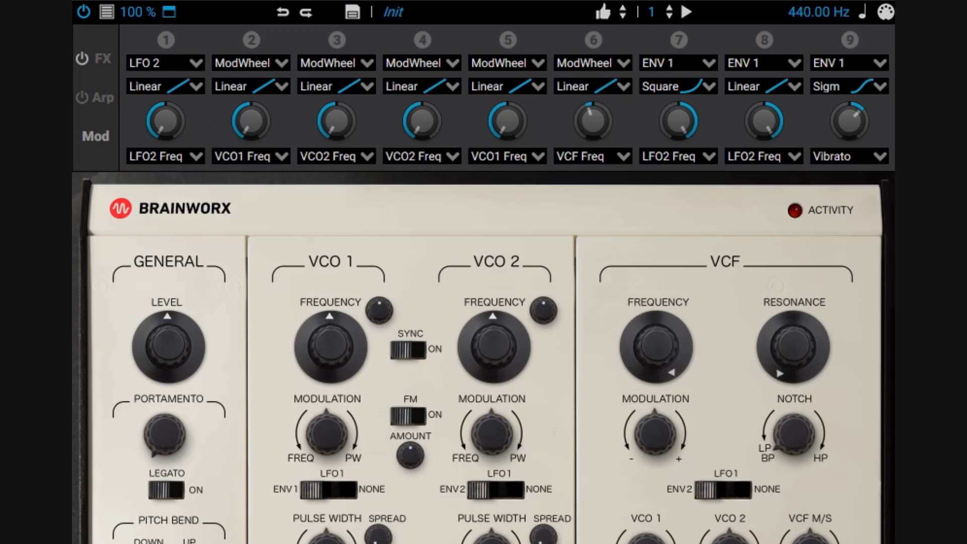
left_click(190, 156)
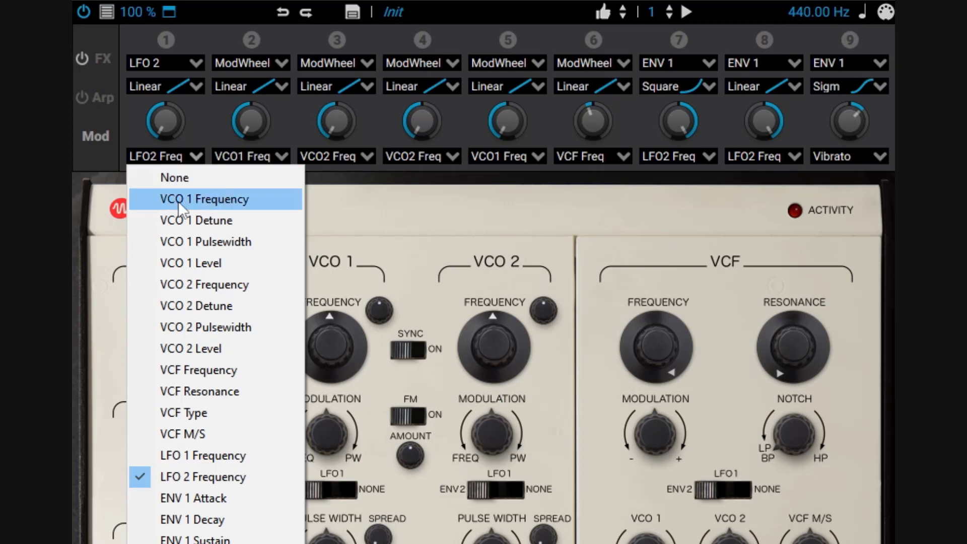
left_click(211, 200)
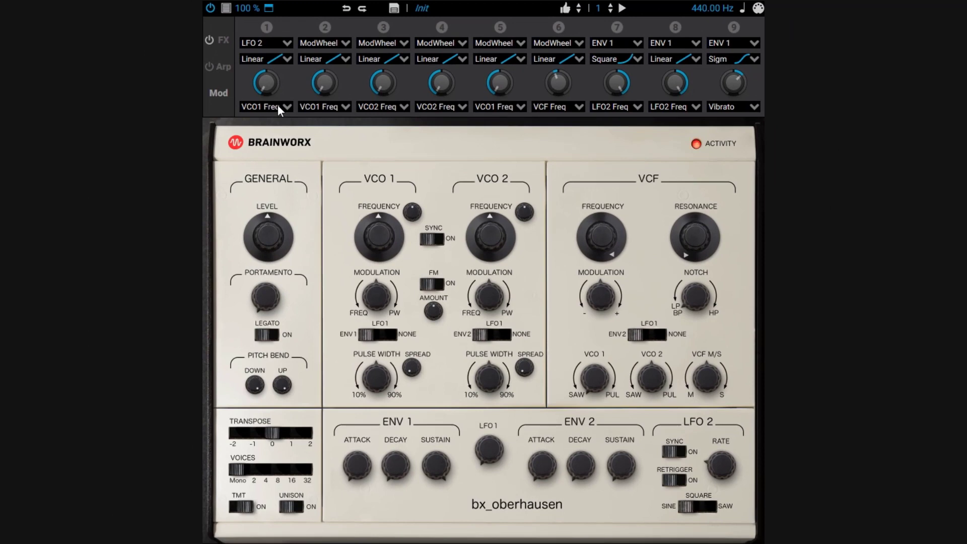
left_click(267, 28)
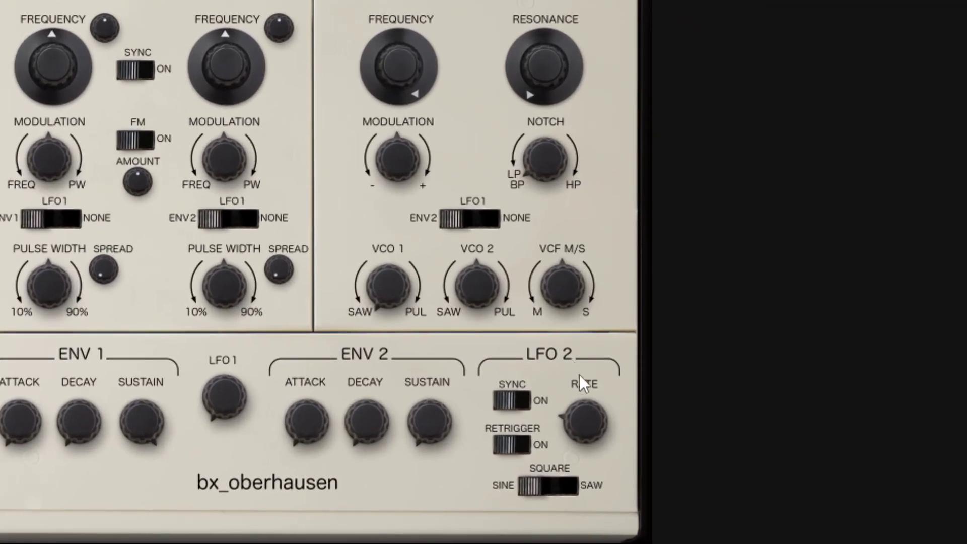
Raise the LFO 2 rate and try its square waveform before returning to sine
left_click_drag(593, 425, 590, 370)
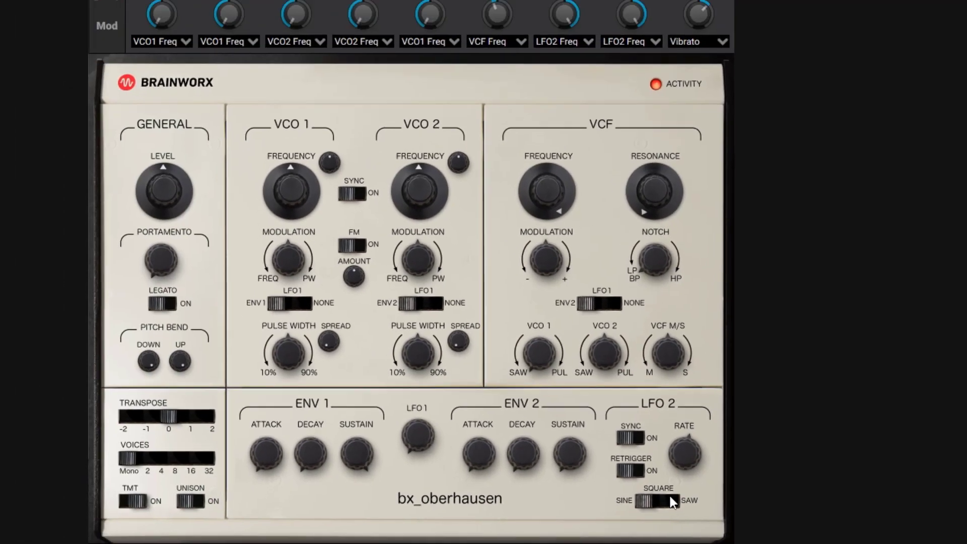
left_click(556, 488)
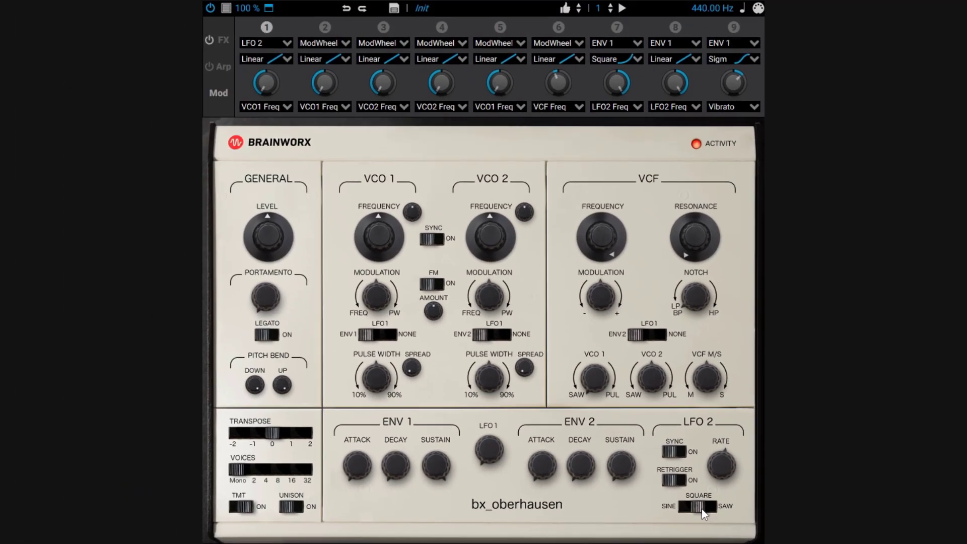
left_click(703, 507)
left_click(687, 509)
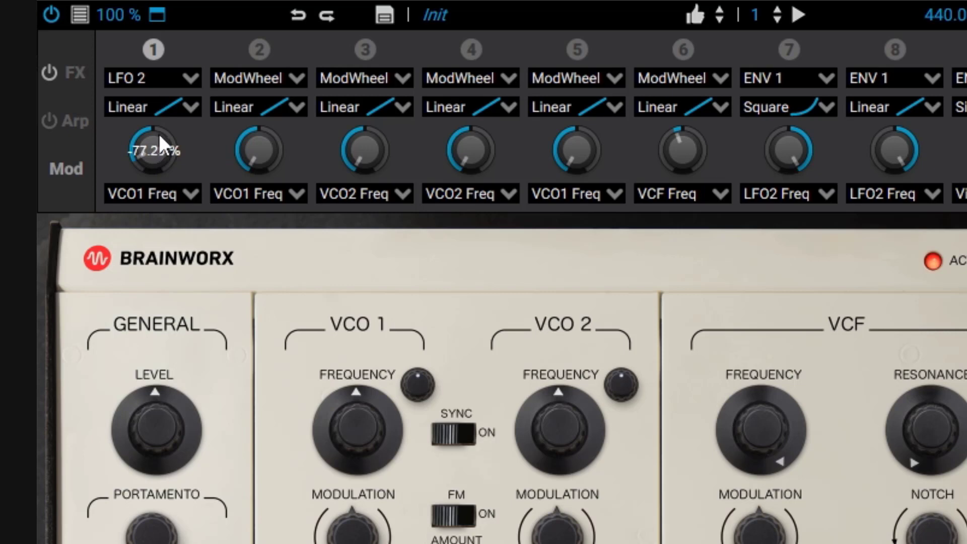
Sweep the modulation amount of slot 1 through its range, ending on a small positive amount
left_click_drag(162, 125, 177, 86)
left_click_drag(155, 141, 157, 2)
left_click_drag(162, 175, 200, 282)
Change slot 1's source to Mod Wheel, keep VCO 1 Frequency as the destination, and raise the positive modulation amount
left_click(187, 76)
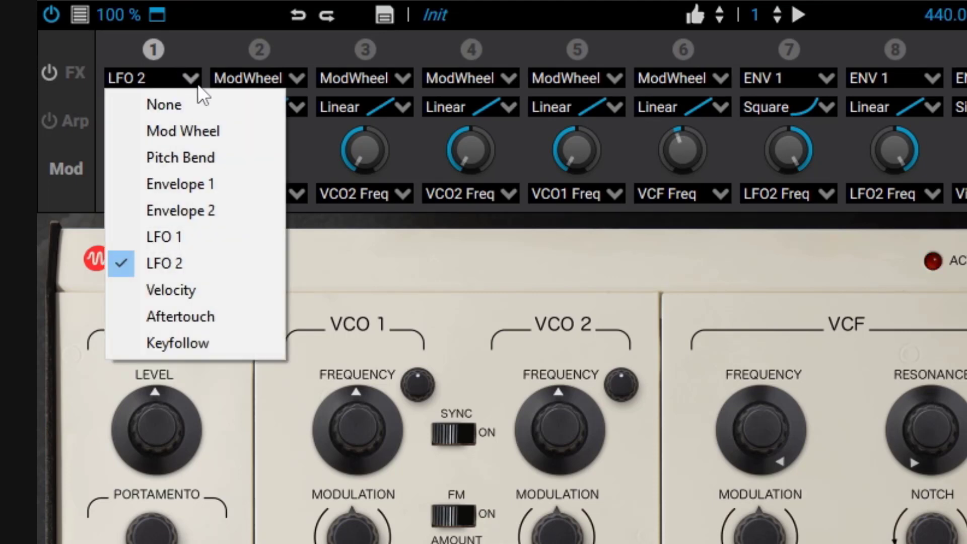
left_click(197, 130)
left_click(188, 191)
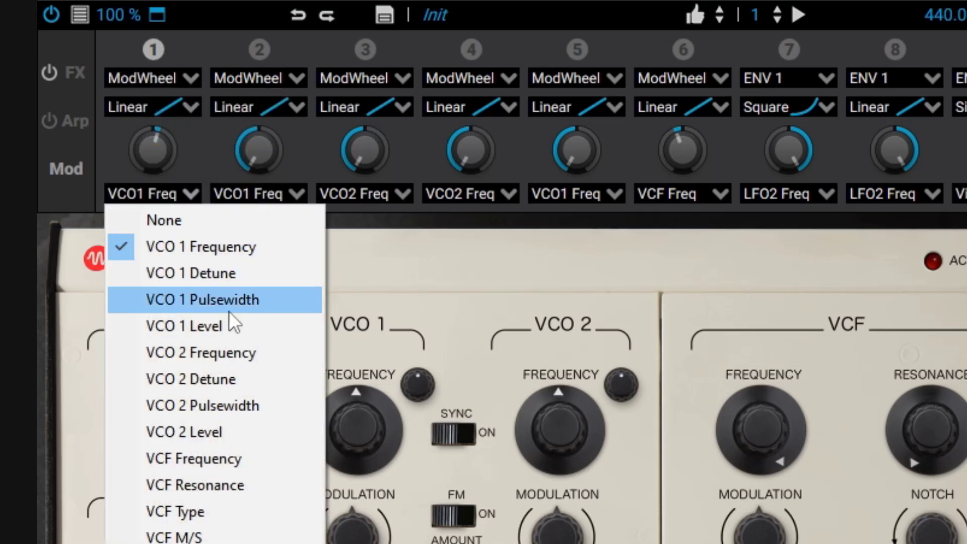
left_click(238, 249)
left_click_drag(149, 151, 161, 125)
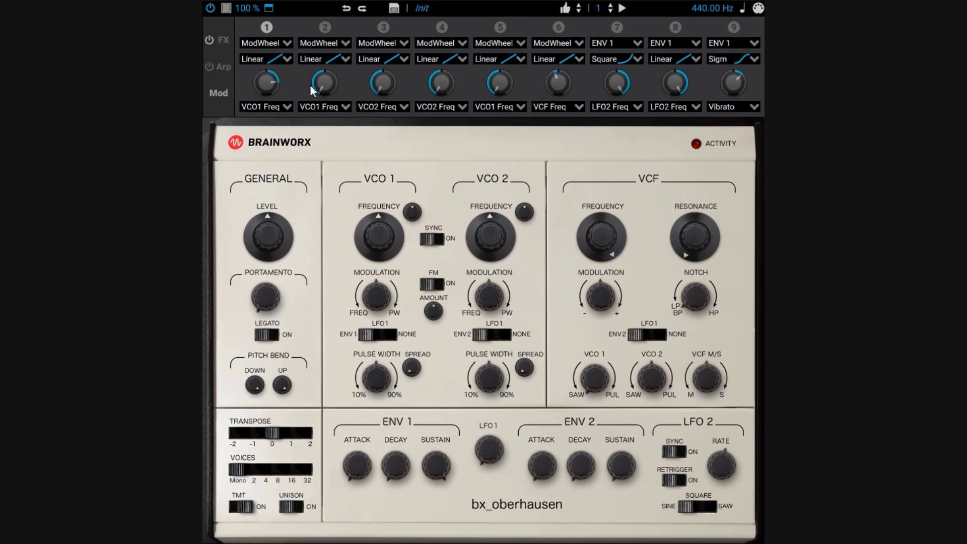
Examine the modulation sources and destinations available for slot 1
left_click(281, 44)
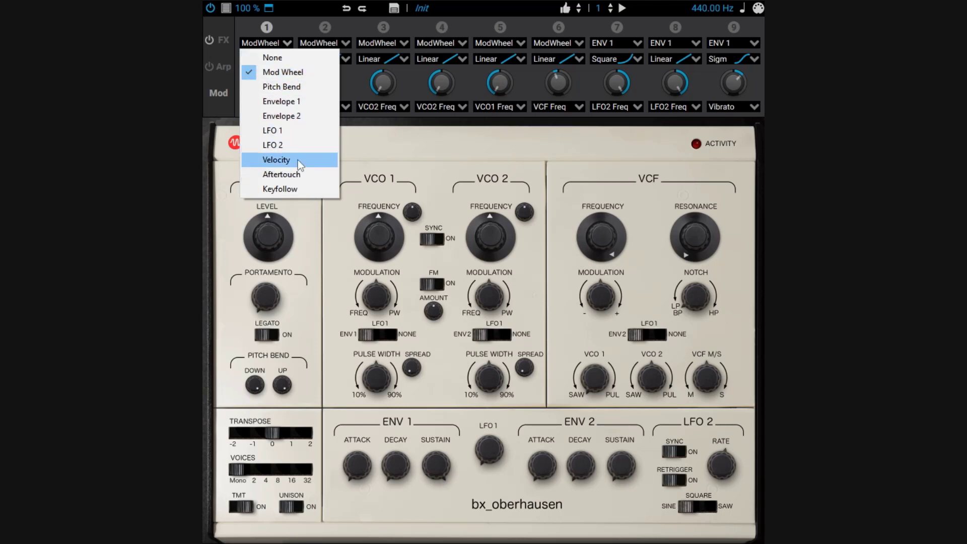
left_click(331, 12)
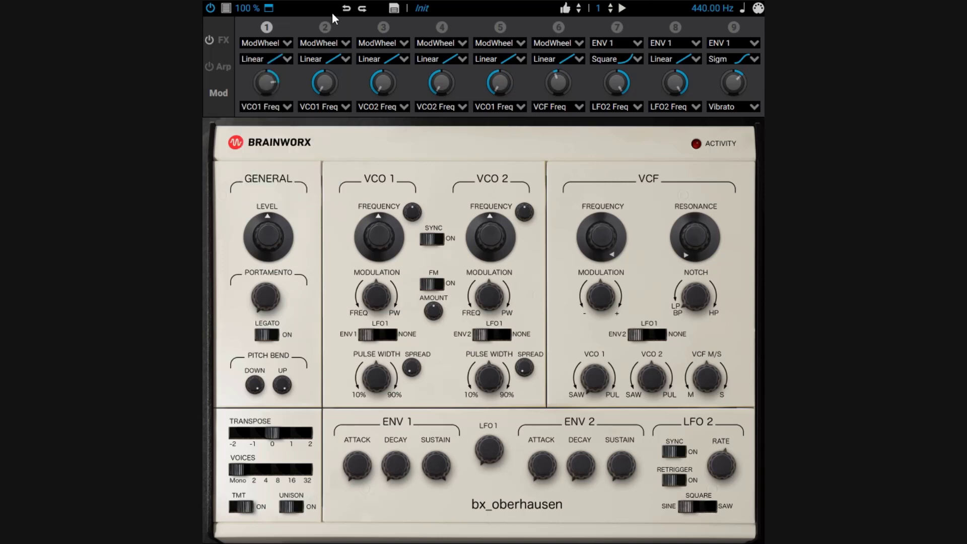
left_click(285, 42)
left_click(356, 142)
left_click(267, 105)
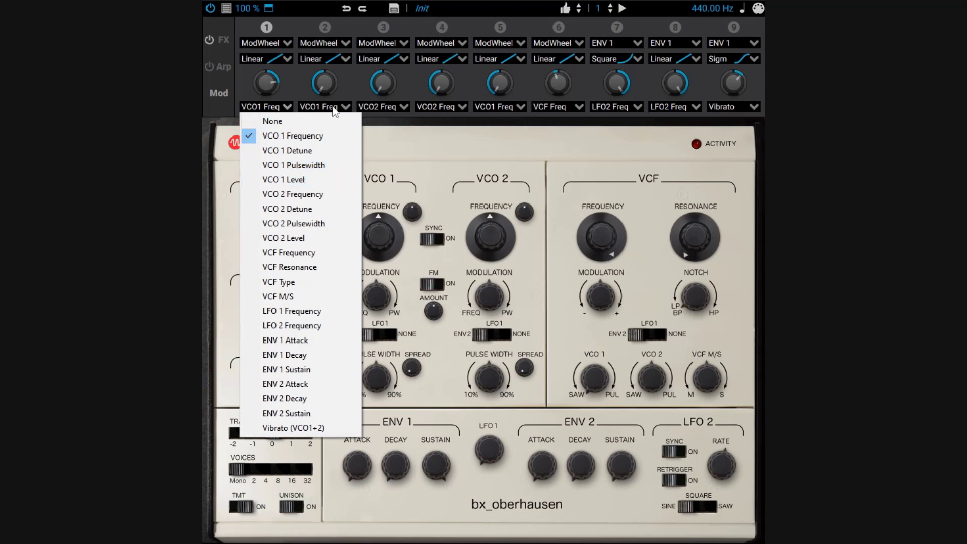
left_click(508, 138)
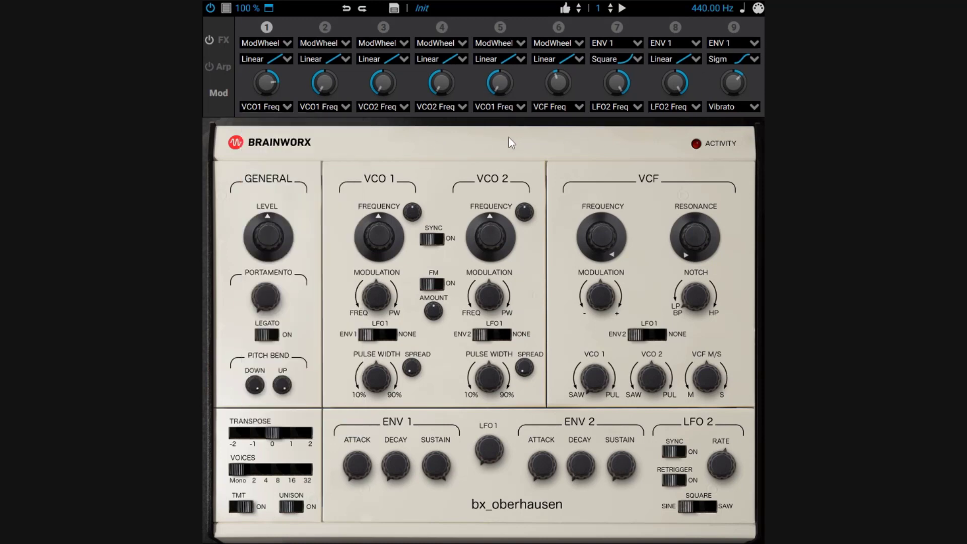
Reload the Init preset from the Favorites
left_click(455, 9)
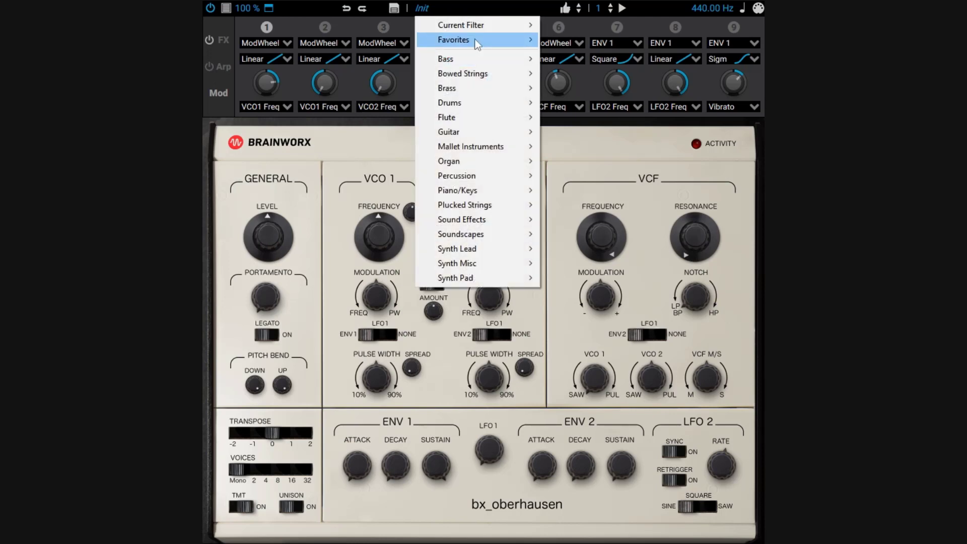
mouse_move(518, 40)
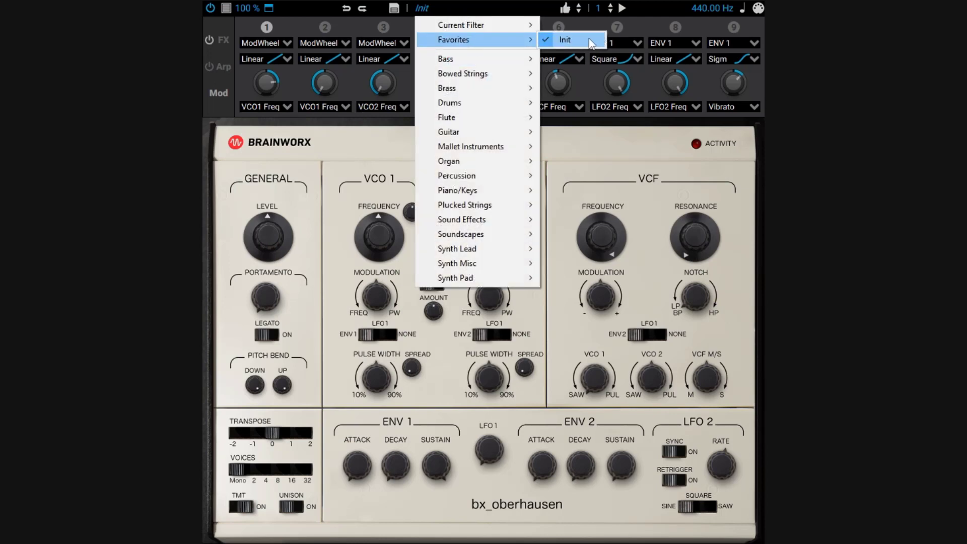
left_click(592, 44)
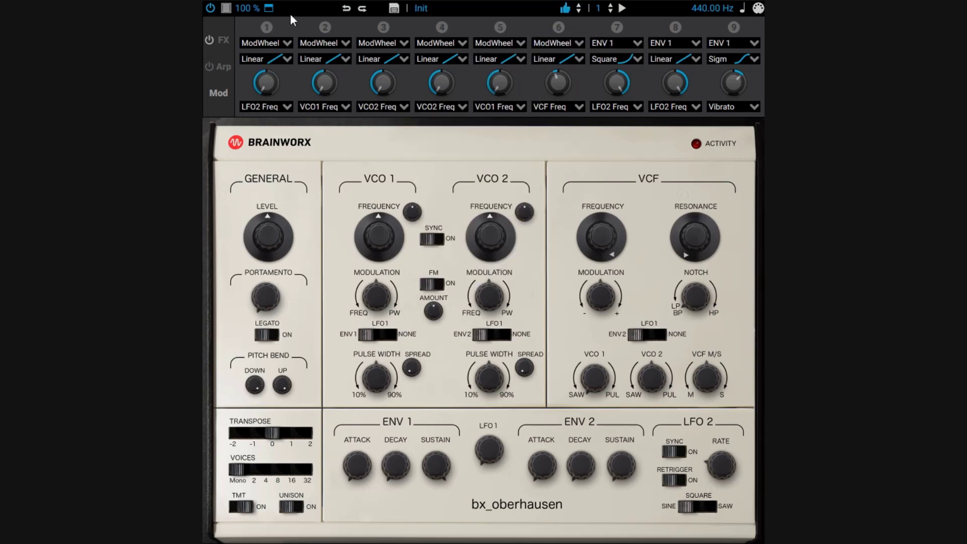
Try the Parabolic curve on modulation slot 1 and return it to Linear
left_click(285, 58)
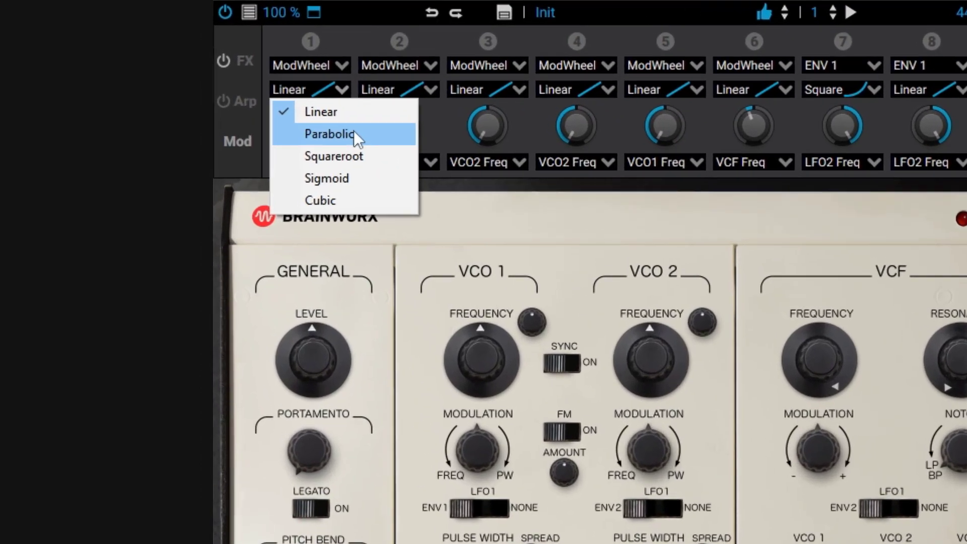
left_click(297, 92)
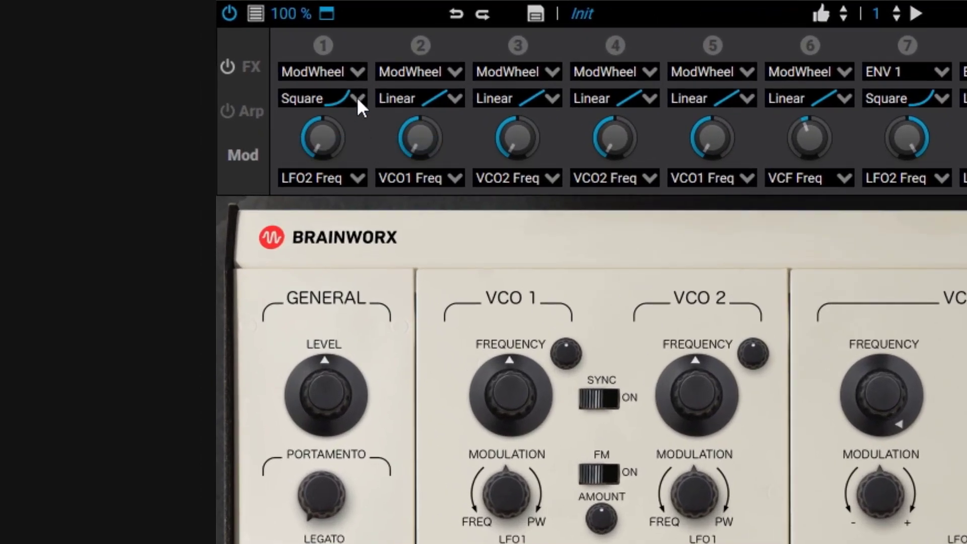
left_click(289, 62)
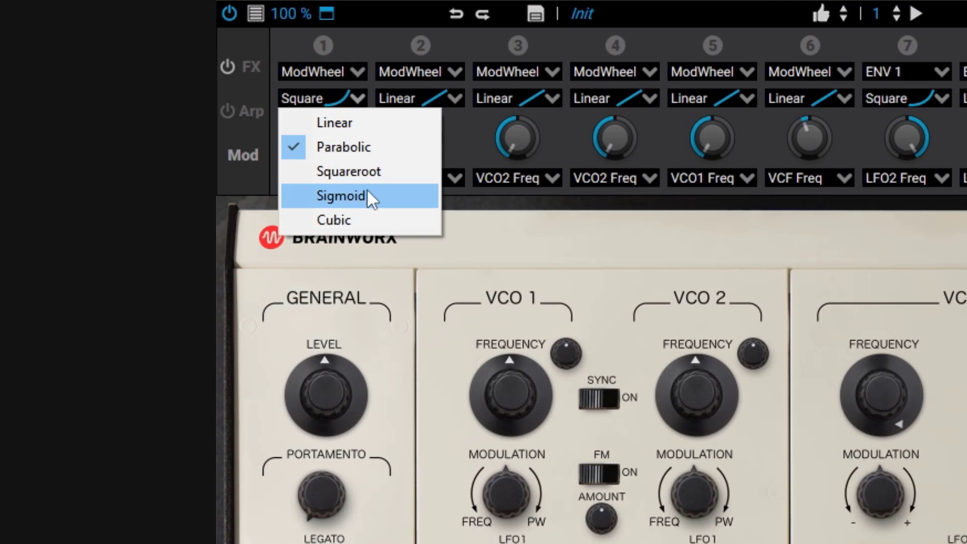
left_click(339, 122)
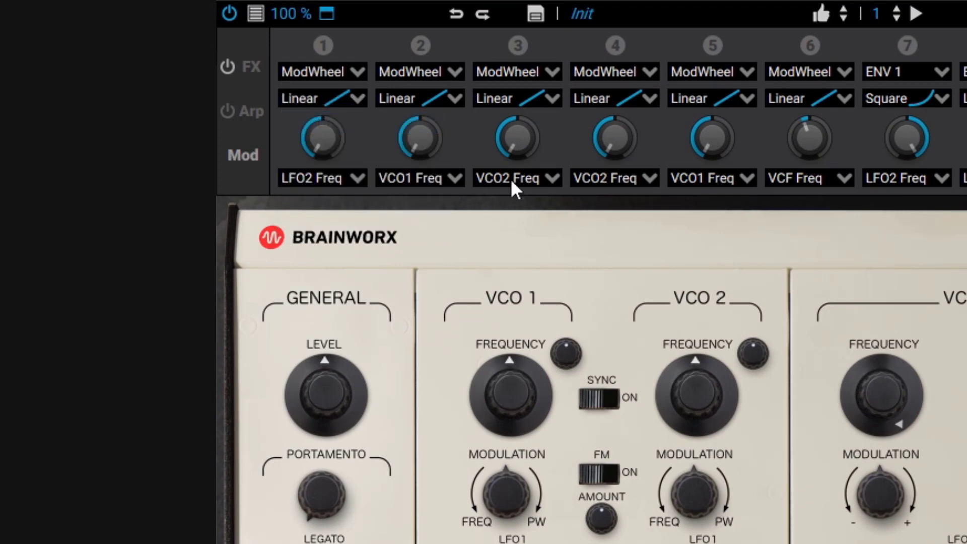
Set LFO 2 as the source and VCO 1 Frequency as the destination of modulation slot 1
left_click(359, 71)
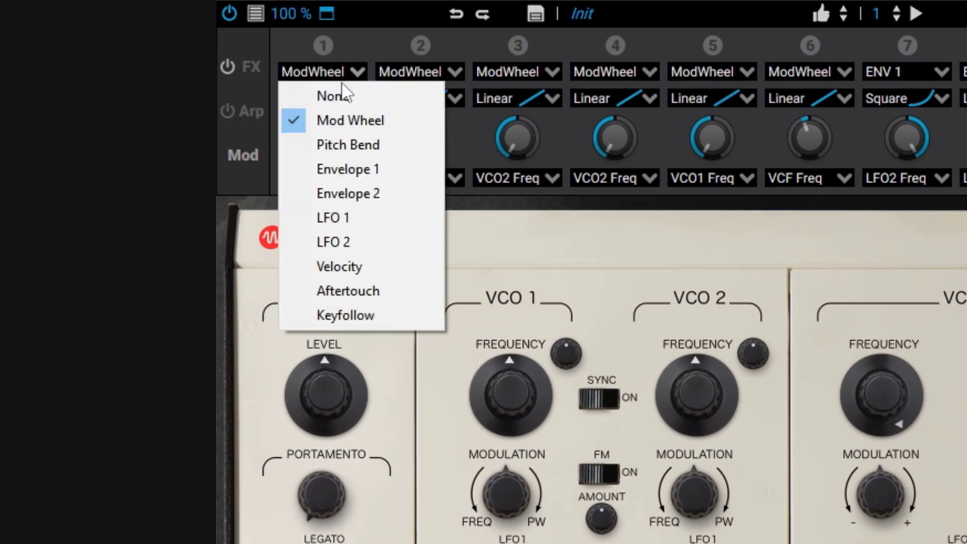
left_click(356, 242)
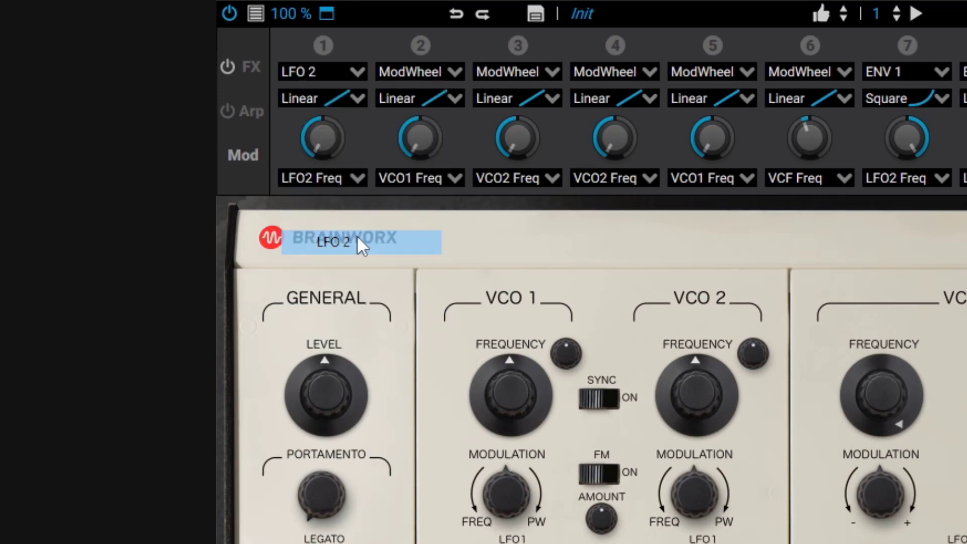
left_click(359, 177)
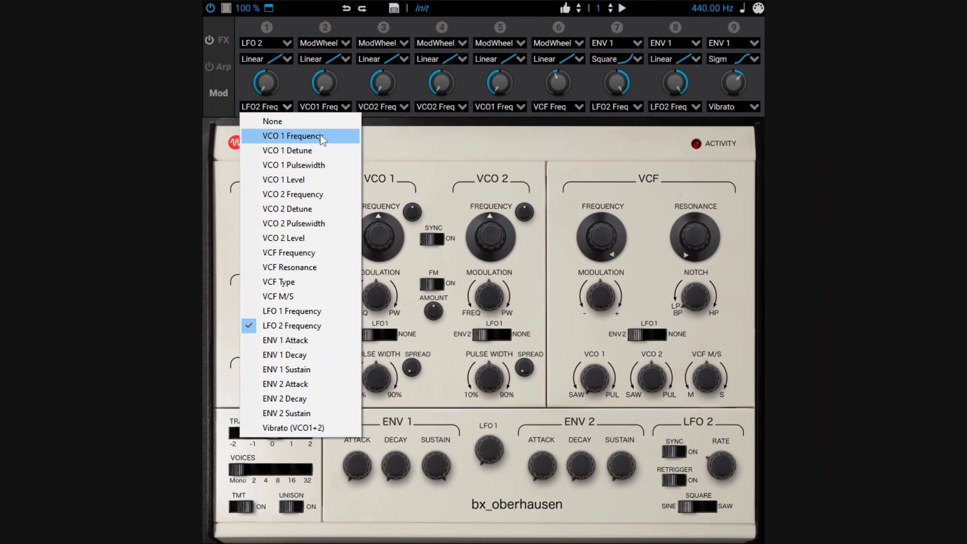
left_click(321, 138)
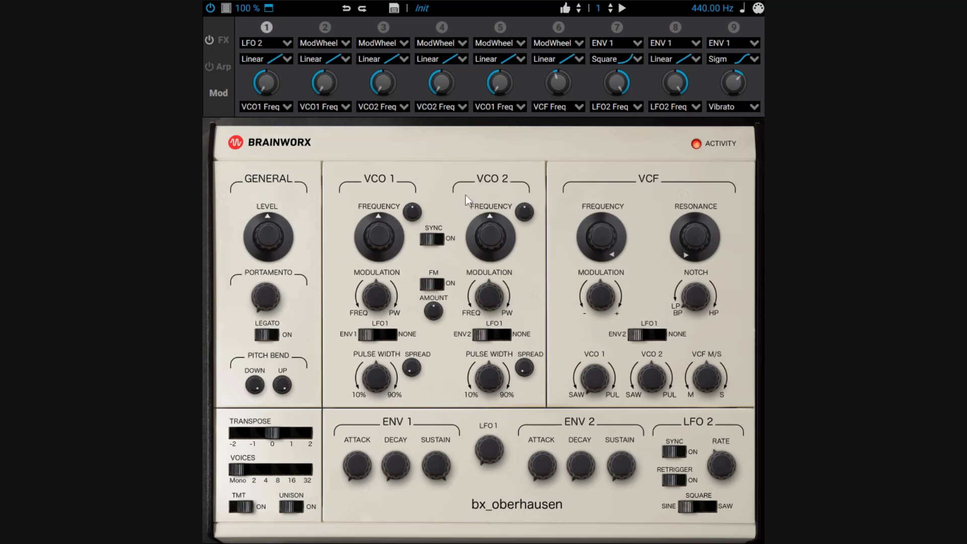
Compare the Parabolic and Linear curves on the LFO 2 modulation in slot 1, ending on Parabolic
left_click(280, 59)
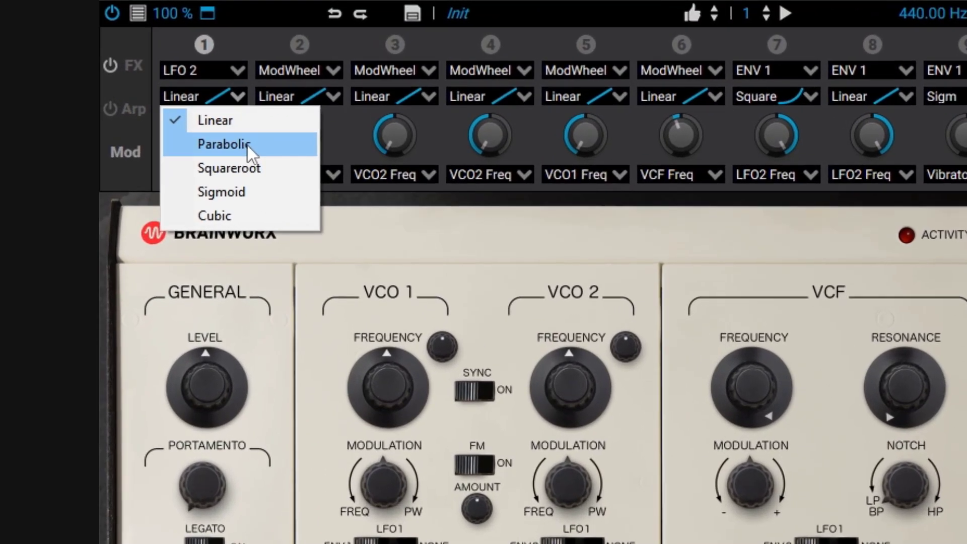
left_click(242, 143)
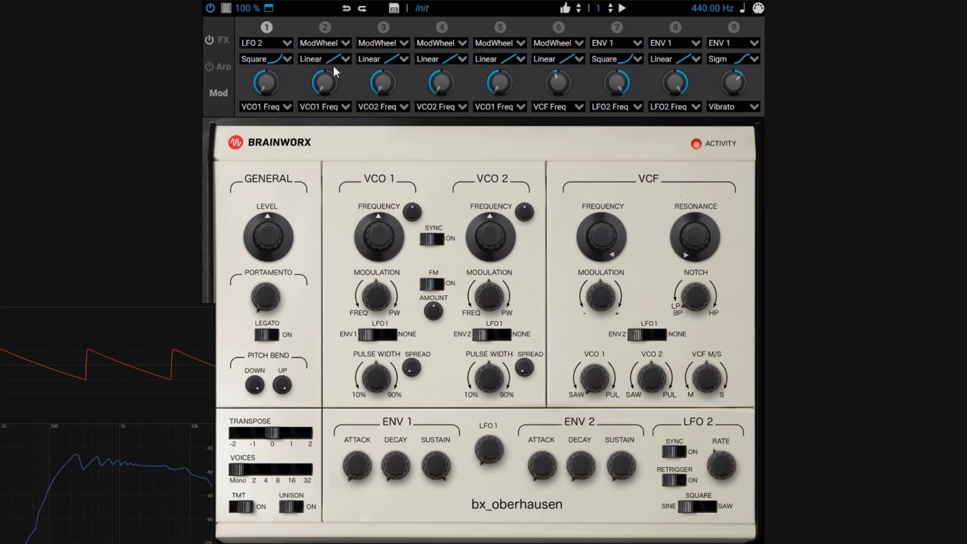
left_click(287, 59)
left_click(283, 74)
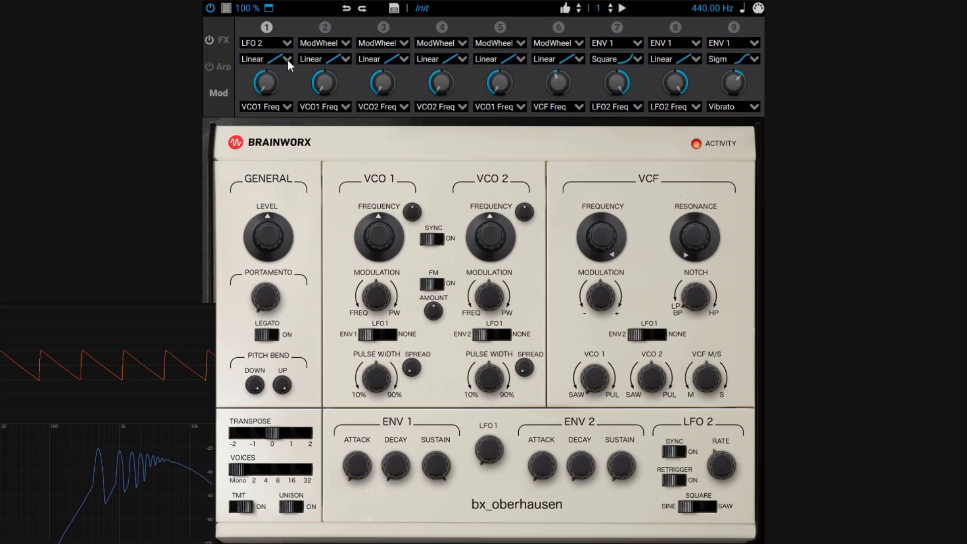
left_click(288, 59)
left_click(282, 87)
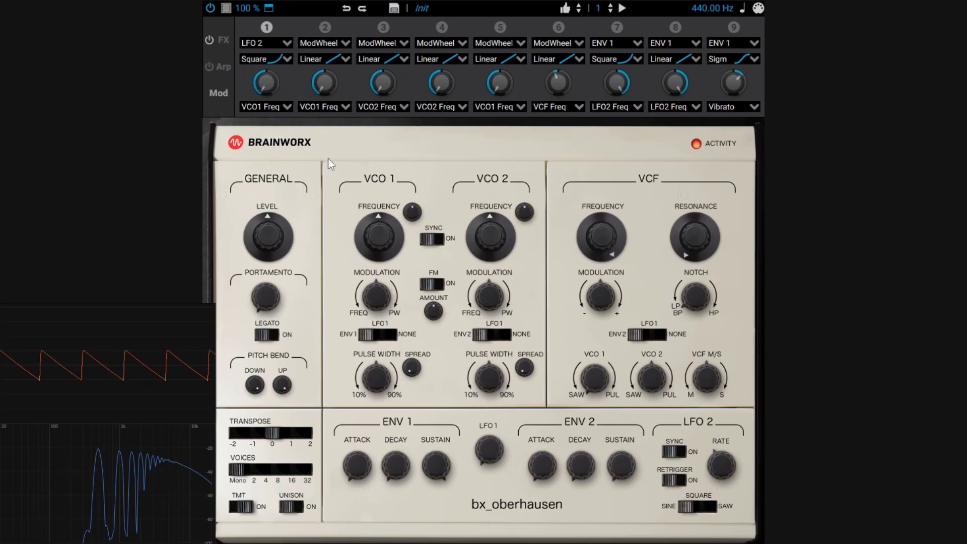
Try the Squareroot, Sigmoid and Cubic curves on the LFO 2 modulation in slot 1
left_click(289, 60)
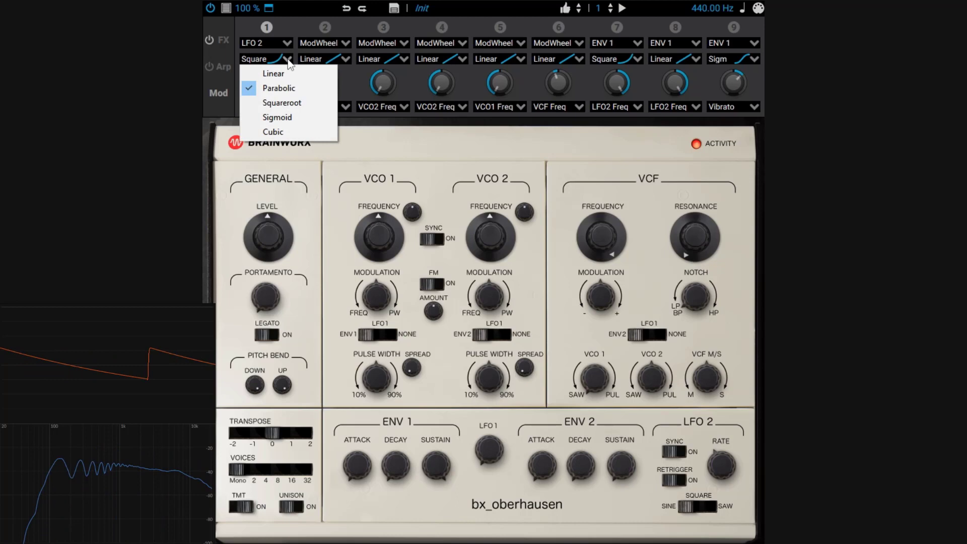
left_click(290, 103)
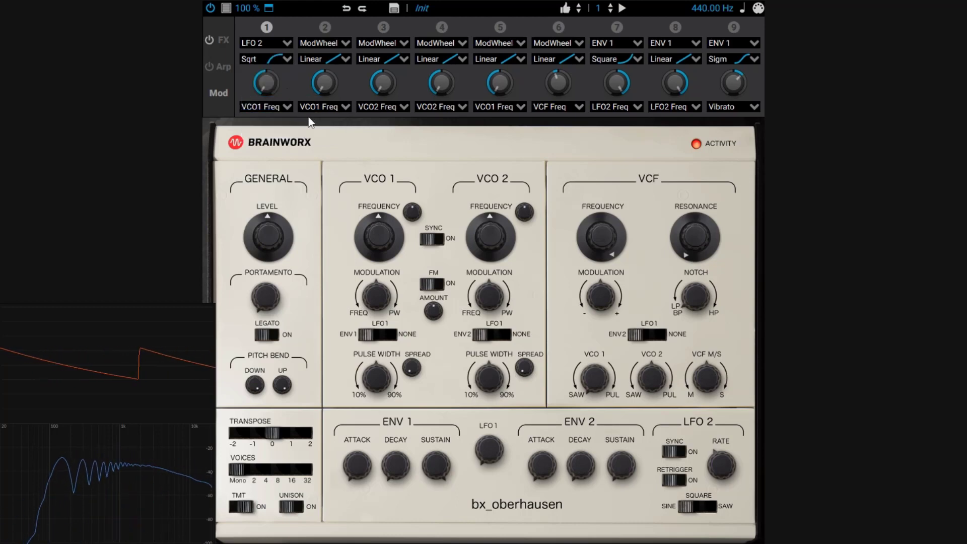
left_click(287, 59)
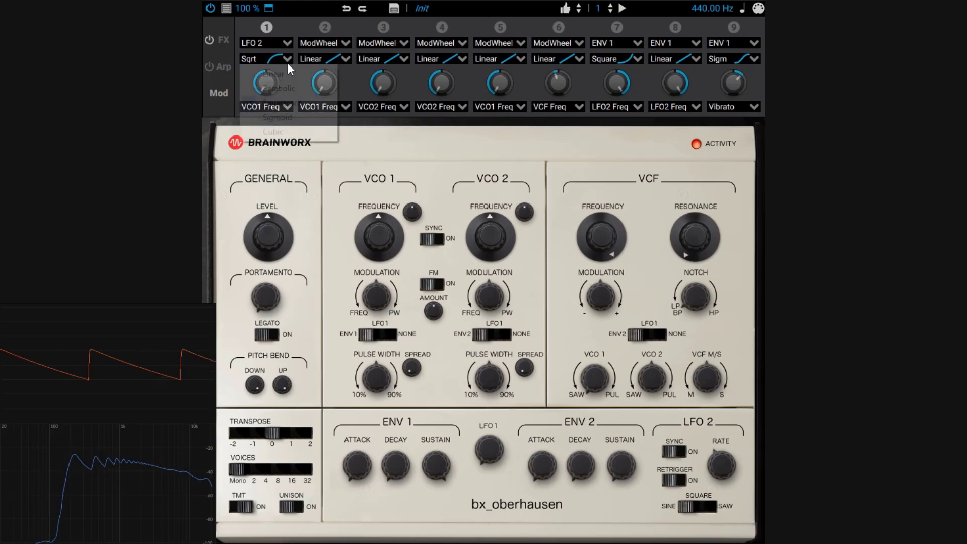
left_click(285, 116)
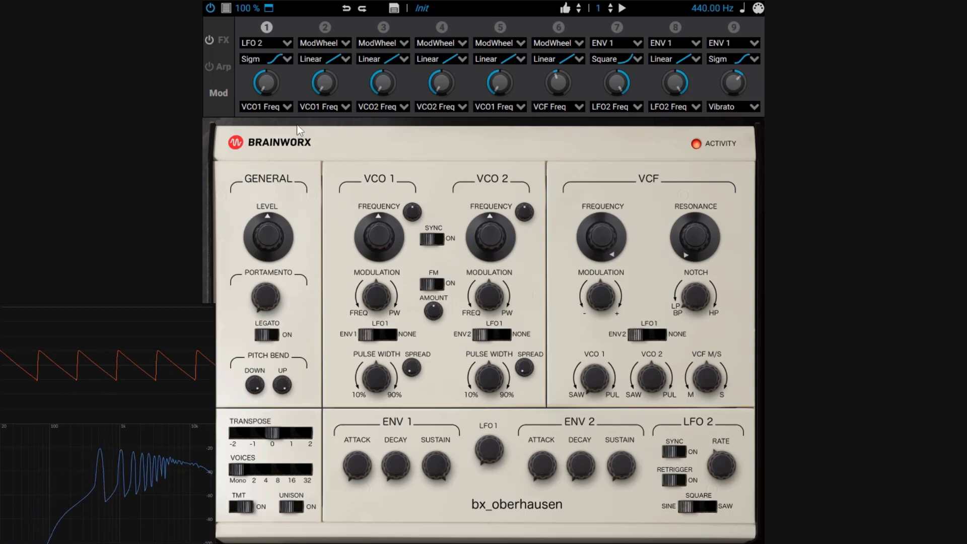
left_click(287, 60)
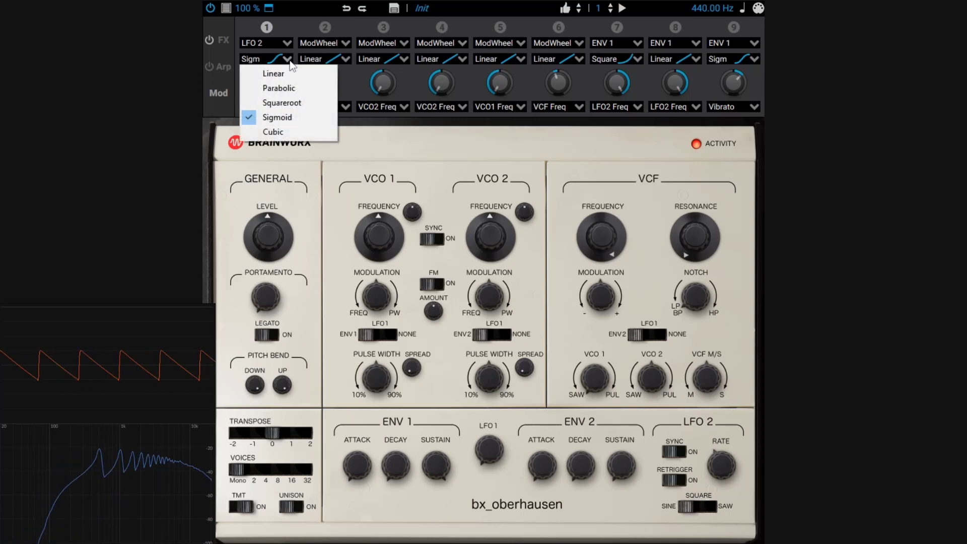
left_click(297, 134)
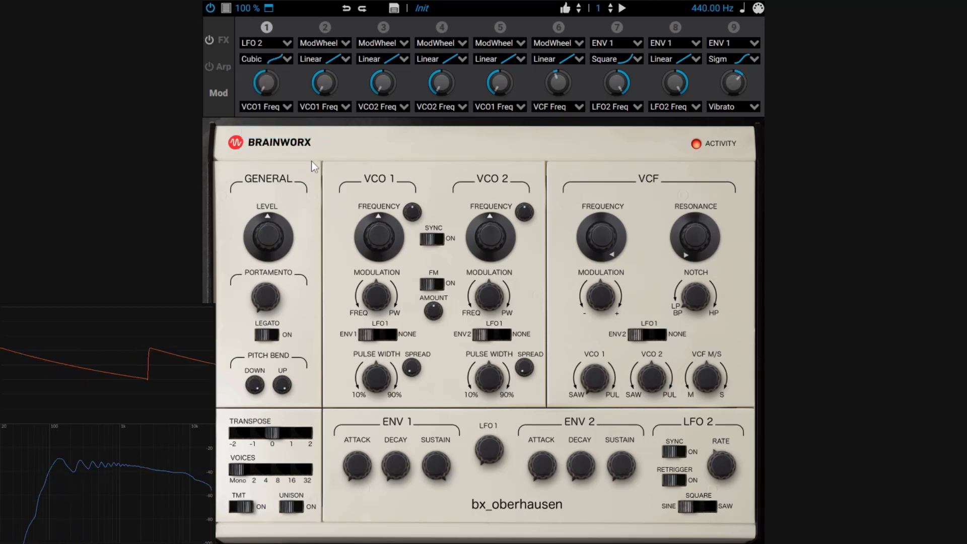
Return the response curve of modulation slot 1 to Linear
left_click(281, 61)
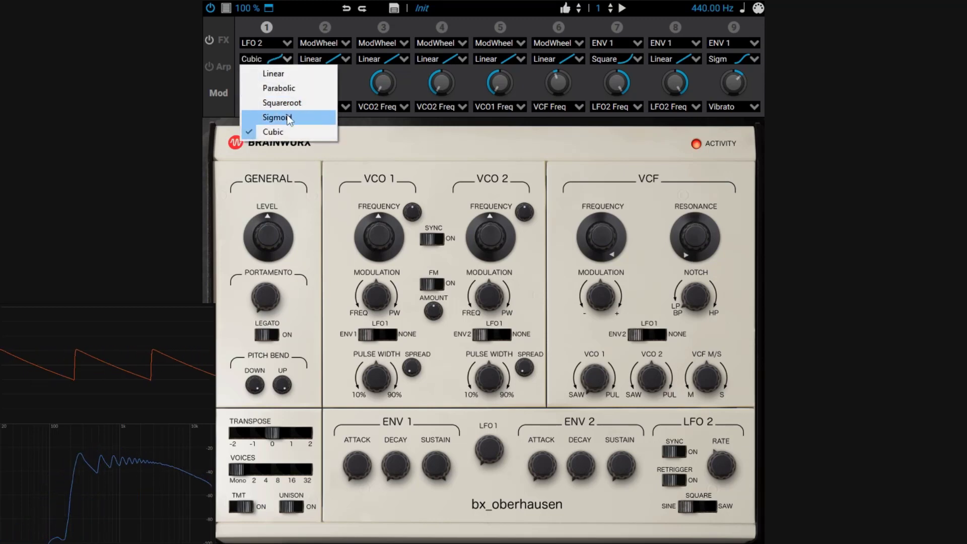
left_click(350, 141)
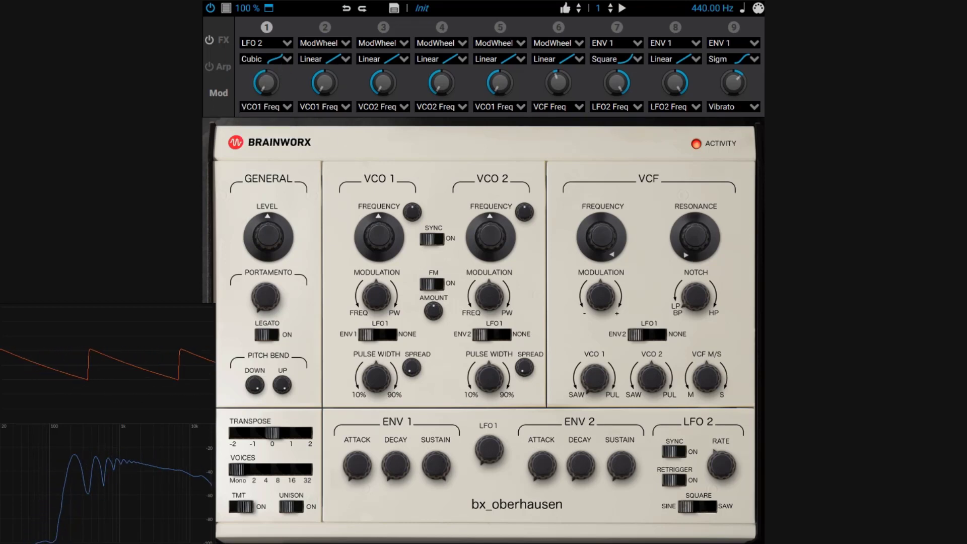
left_click(288, 59)
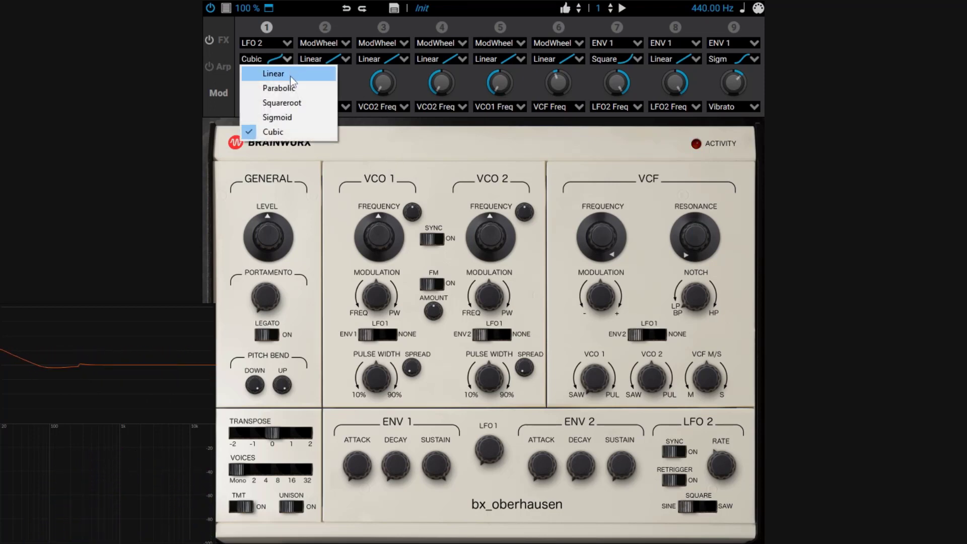
left_click(291, 76)
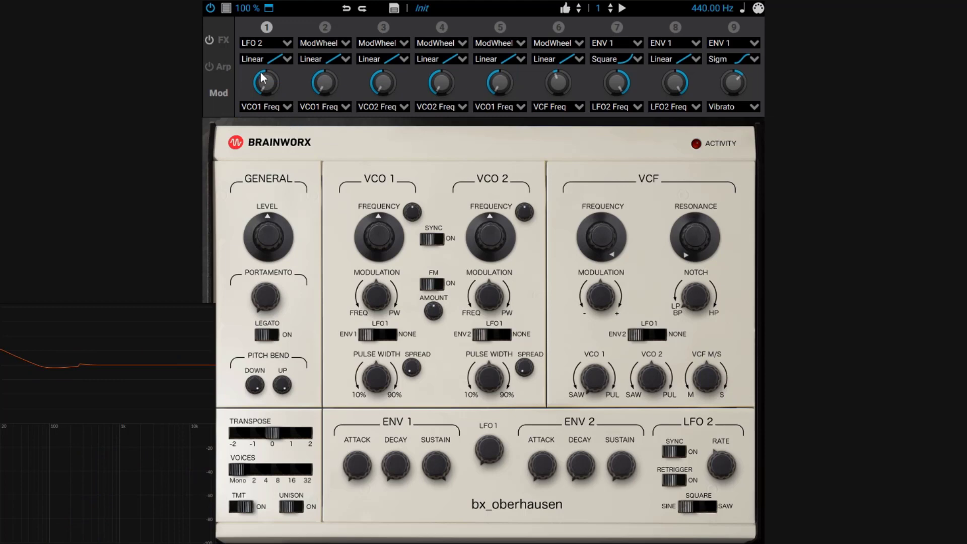
left_click(276, 60)
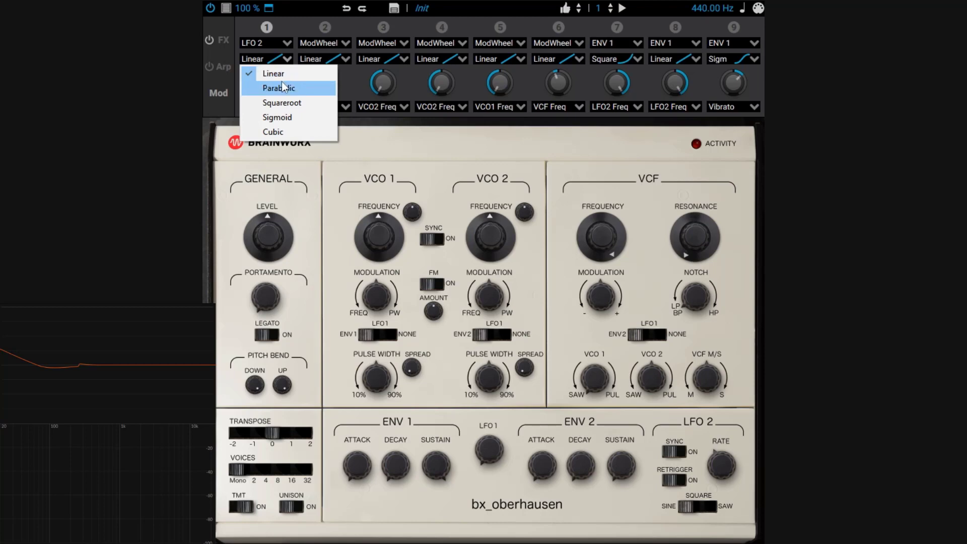
left_click(403, 142)
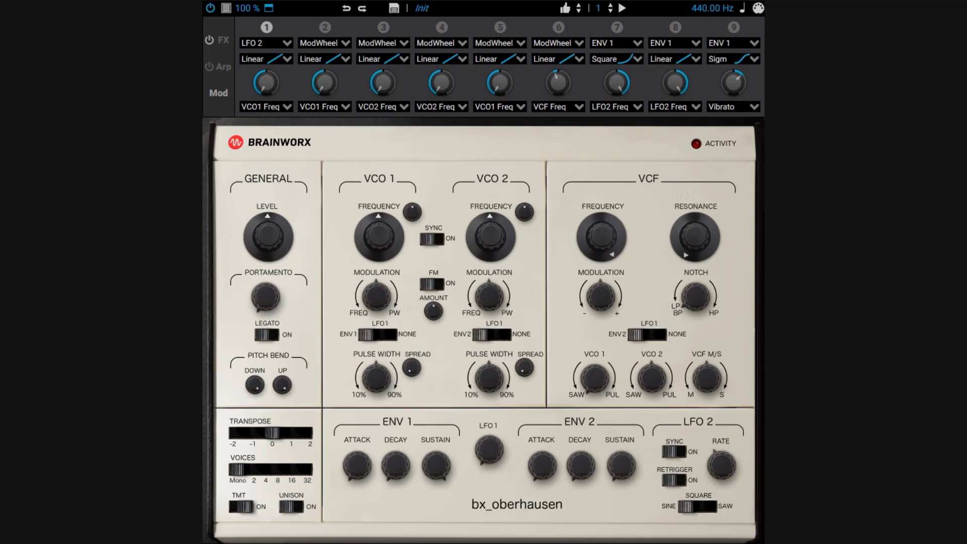
left_click(288, 44)
left_click(287, 44)
left_click(288, 60)
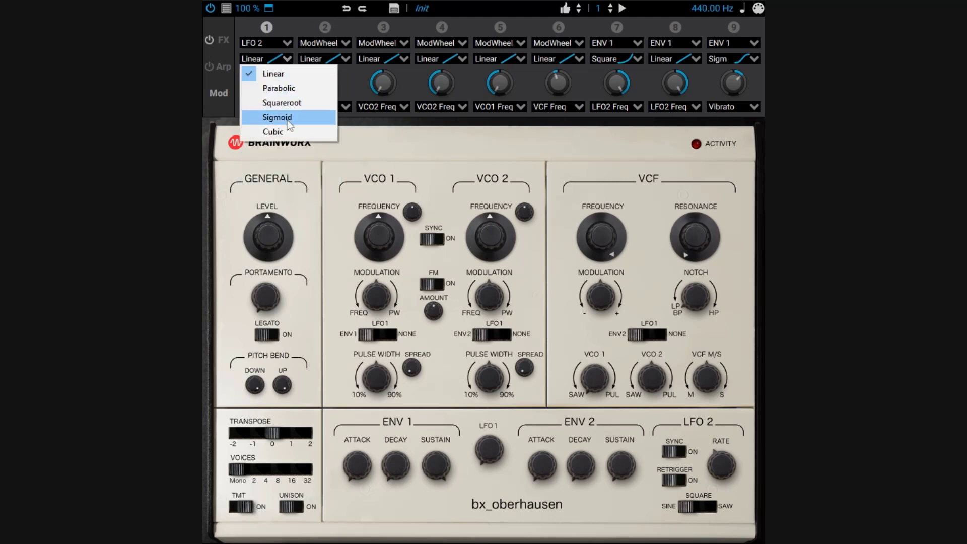
left_click(403, 144)
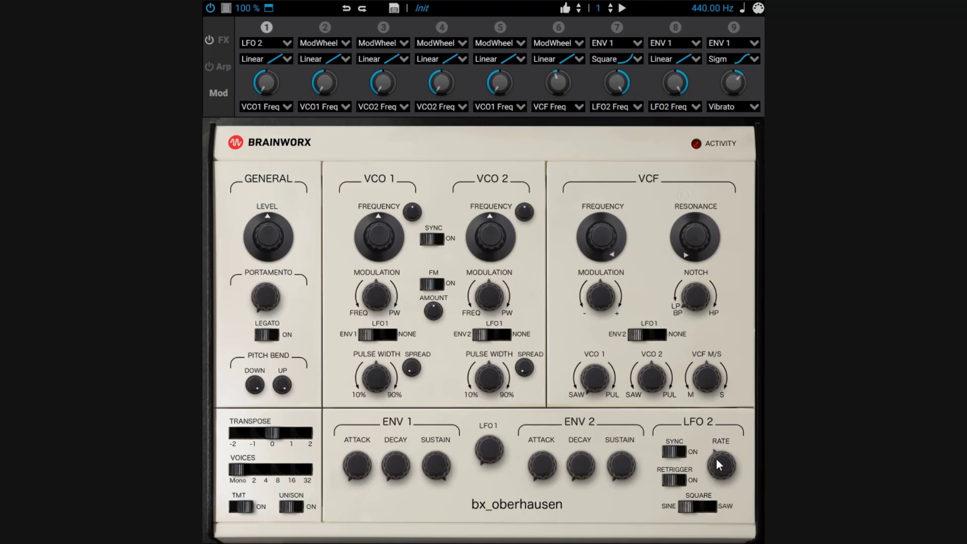
Try the LFO 2 and LFO 1 rates, and turn on sync for LFO 2 with an adjusted rate
left_click_drag(726, 467, 723, 439)
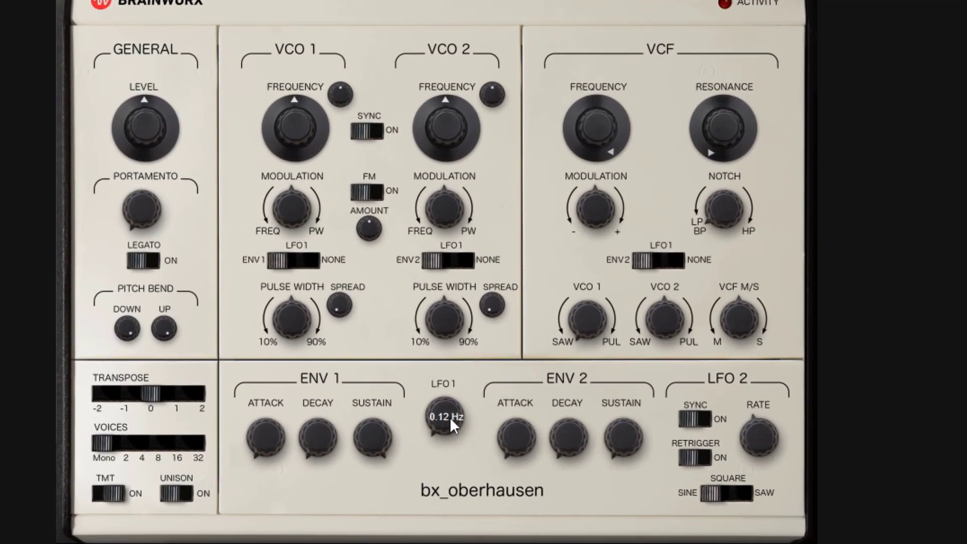
left_click_drag(448, 395, 447, 376)
left_click(700, 417)
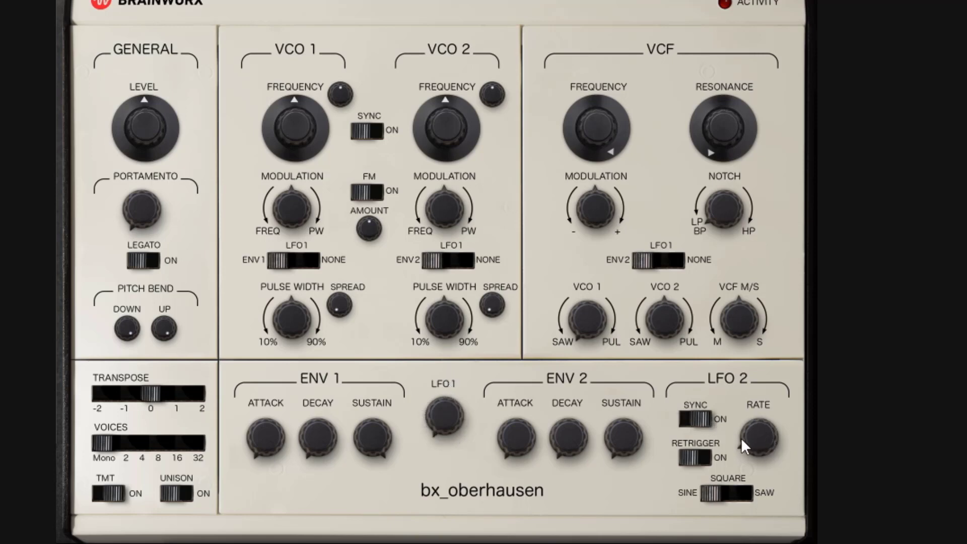
left_click_drag(755, 440, 757, 418)
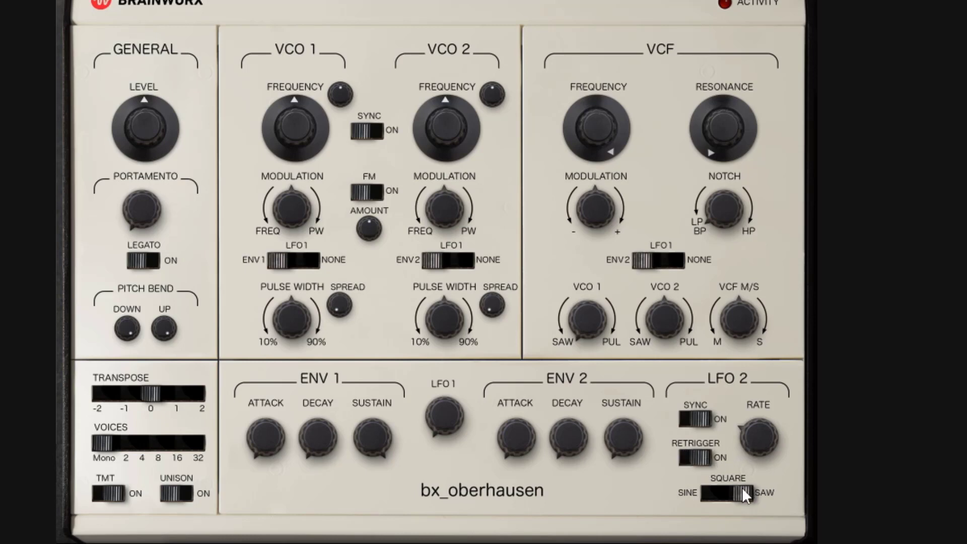
Audition LFO 2's Square waveform at a faster synced rate, and switch the waveform to Saw
left_click_drag(743, 490, 728, 498)
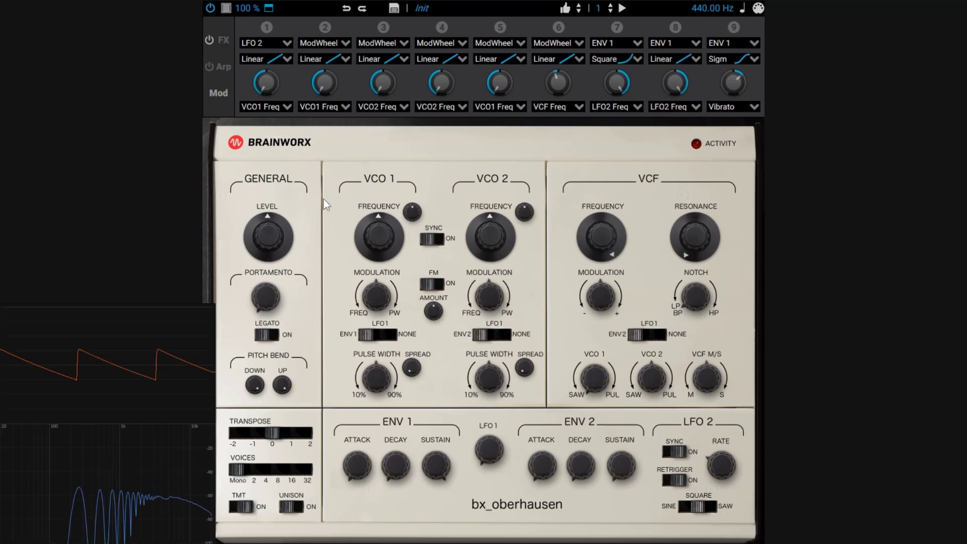
left_click(266, 31)
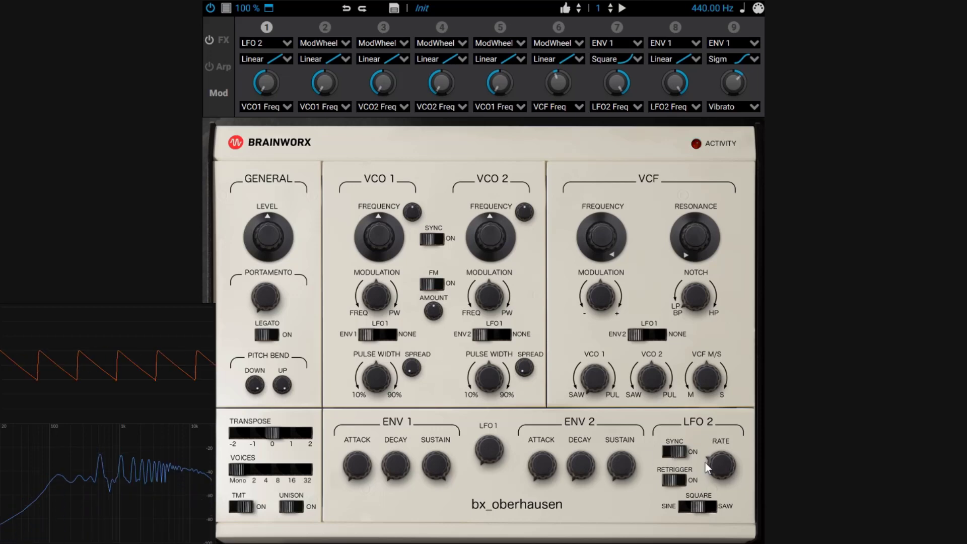
left_click_drag(725, 466, 724, 446)
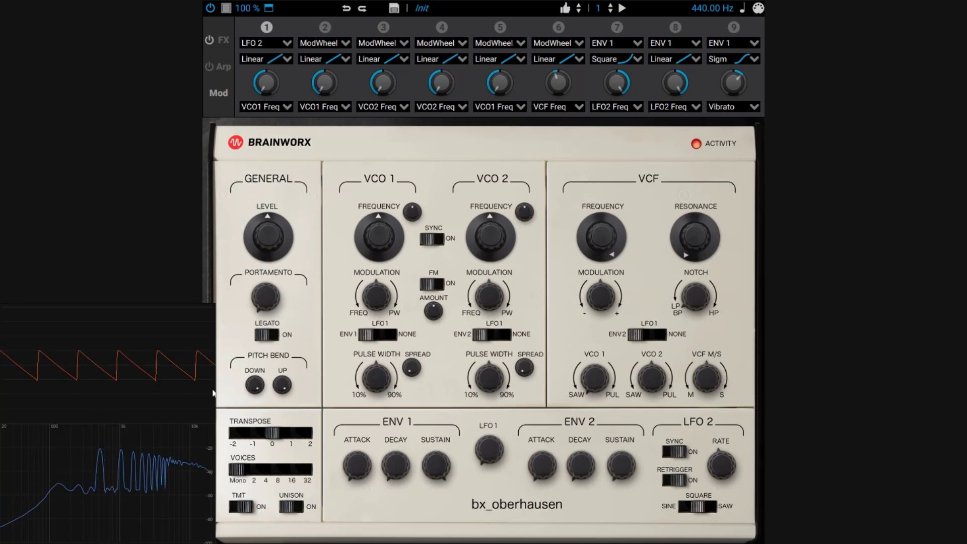
left_click(717, 508)
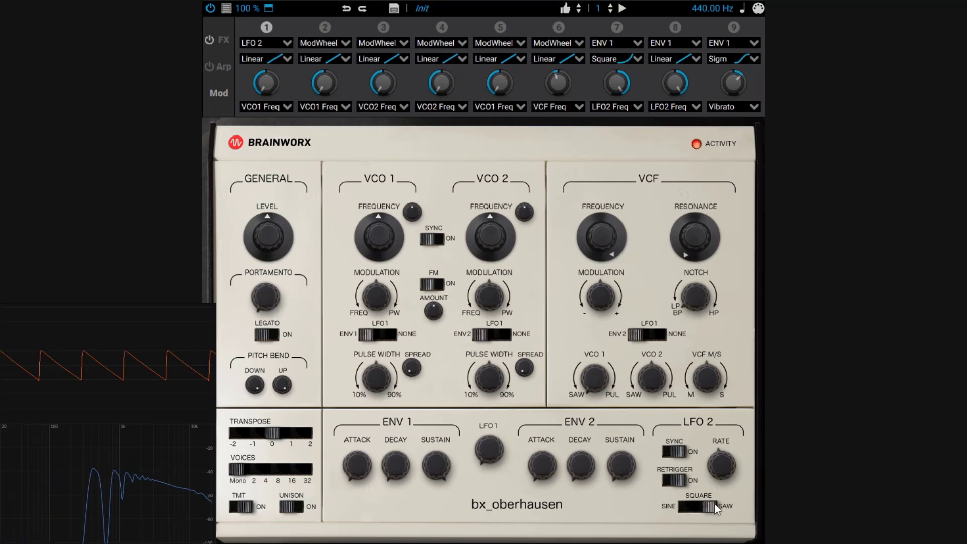